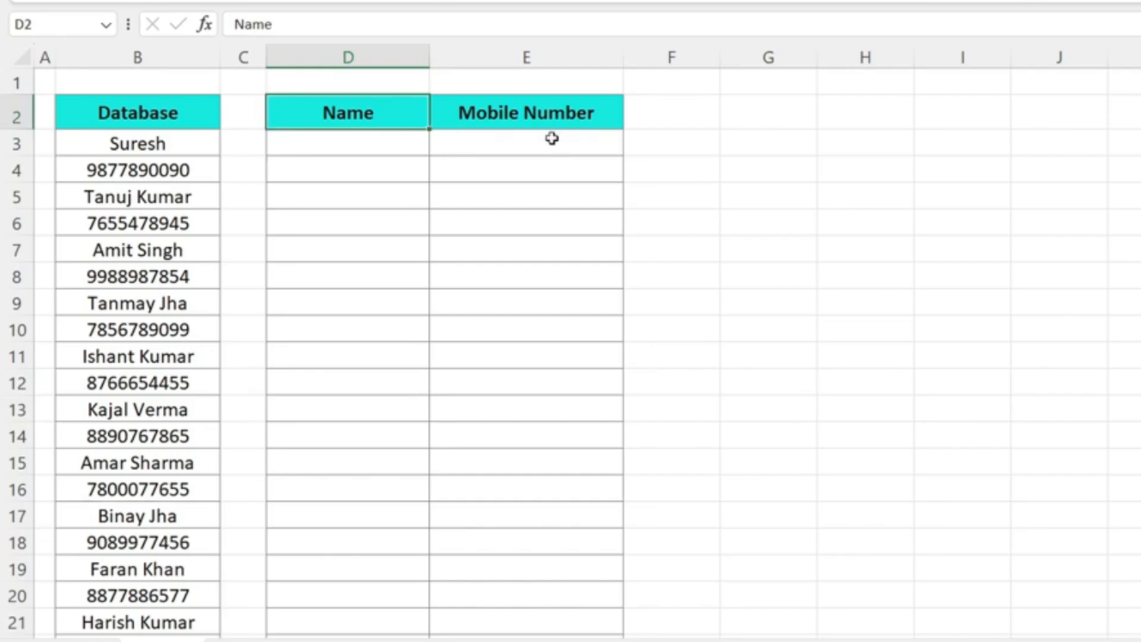
Select only the text constants among the Database entries in B3:B24 using Go To Special, excluding numbers, logicals and errors.
drag(206, 140, 163, 540)
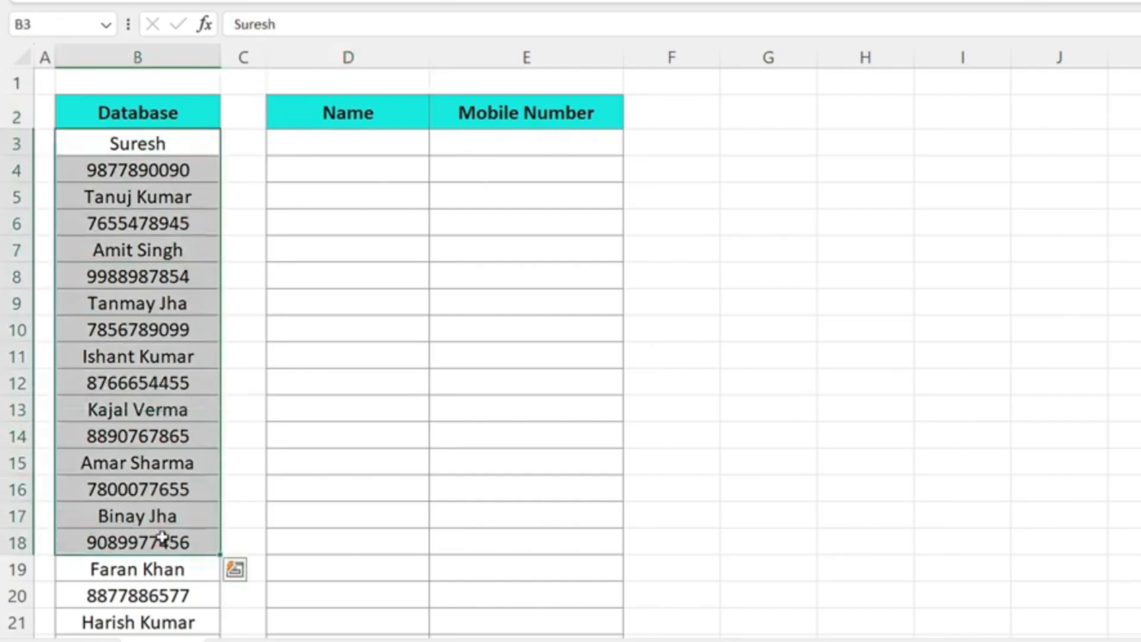
click(178, 359)
click(133, 148)
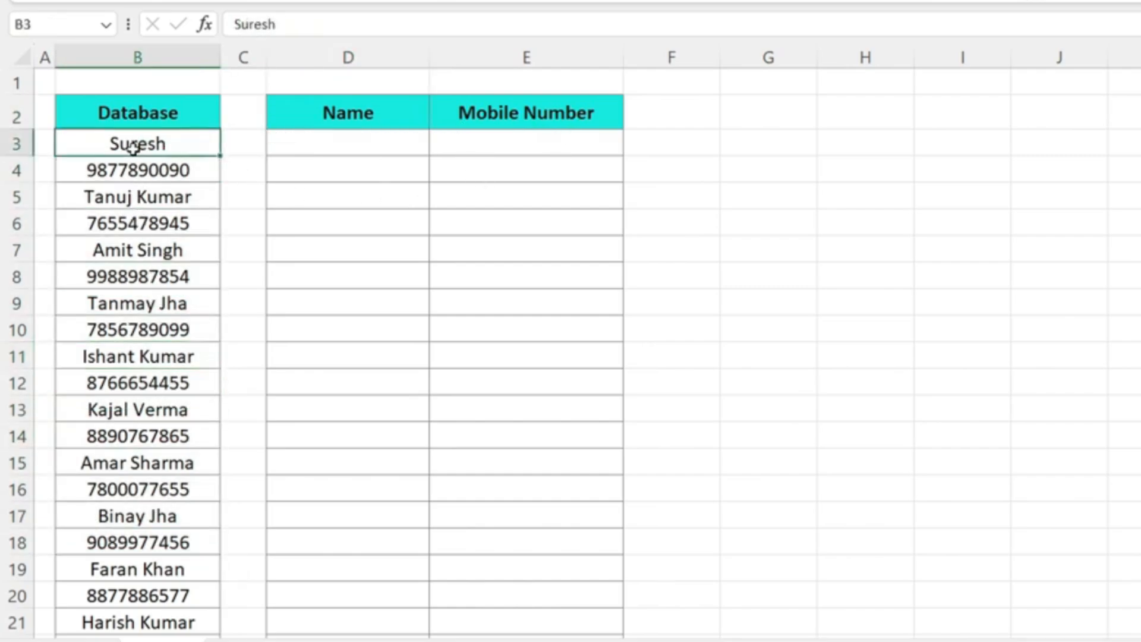
key(ctrl+shift+Down)
scroll(133, 145, up, 1)
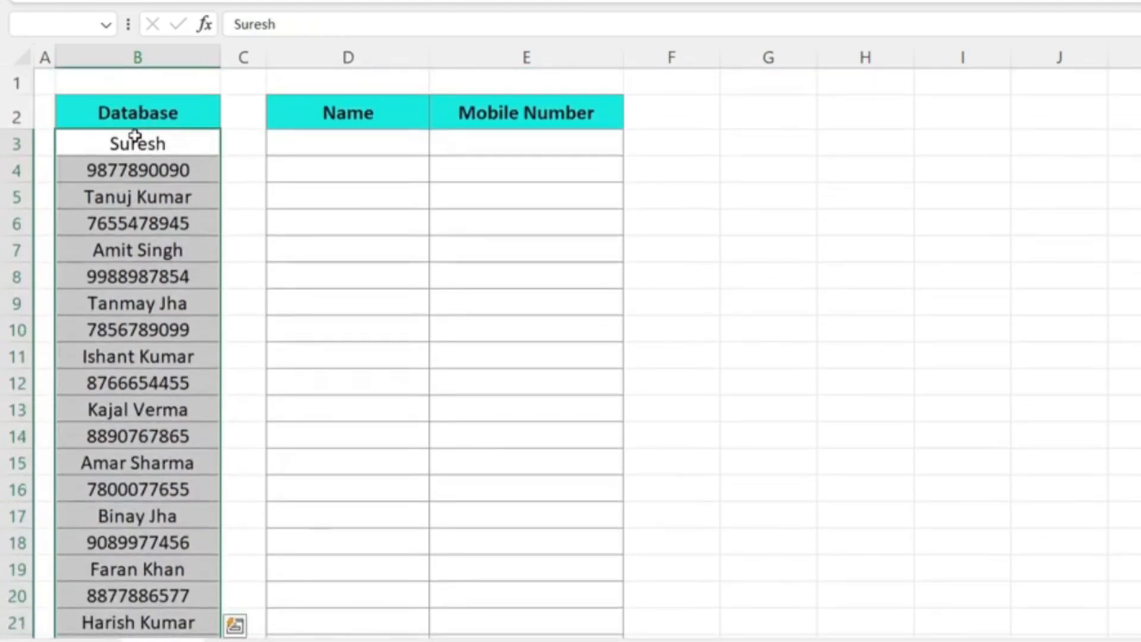
key(ctrl+g)
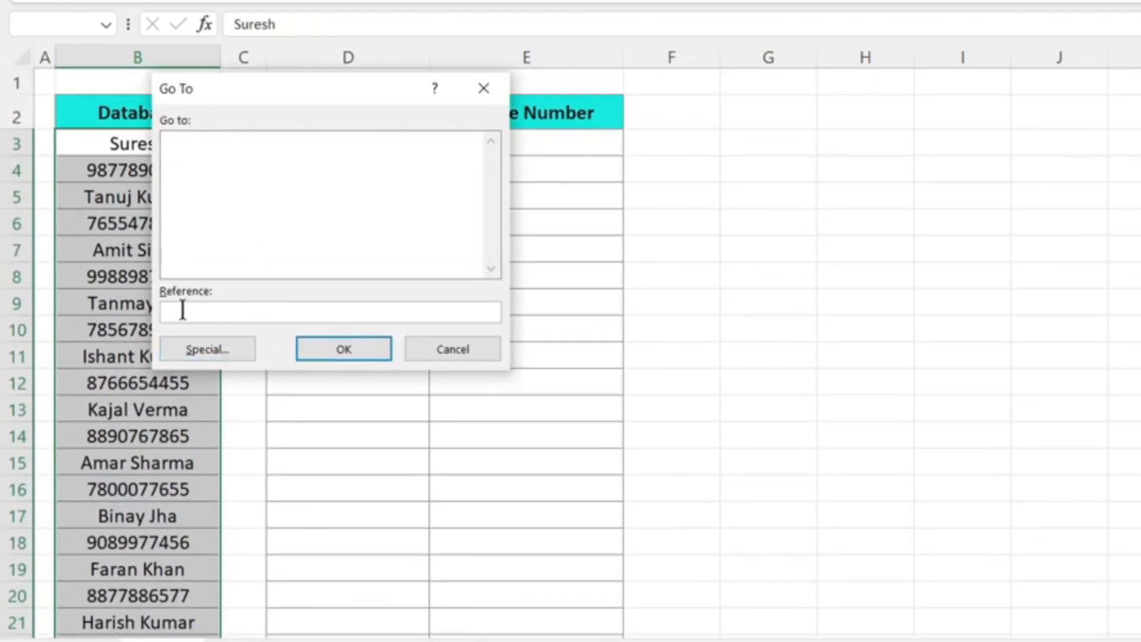
click(198, 354)
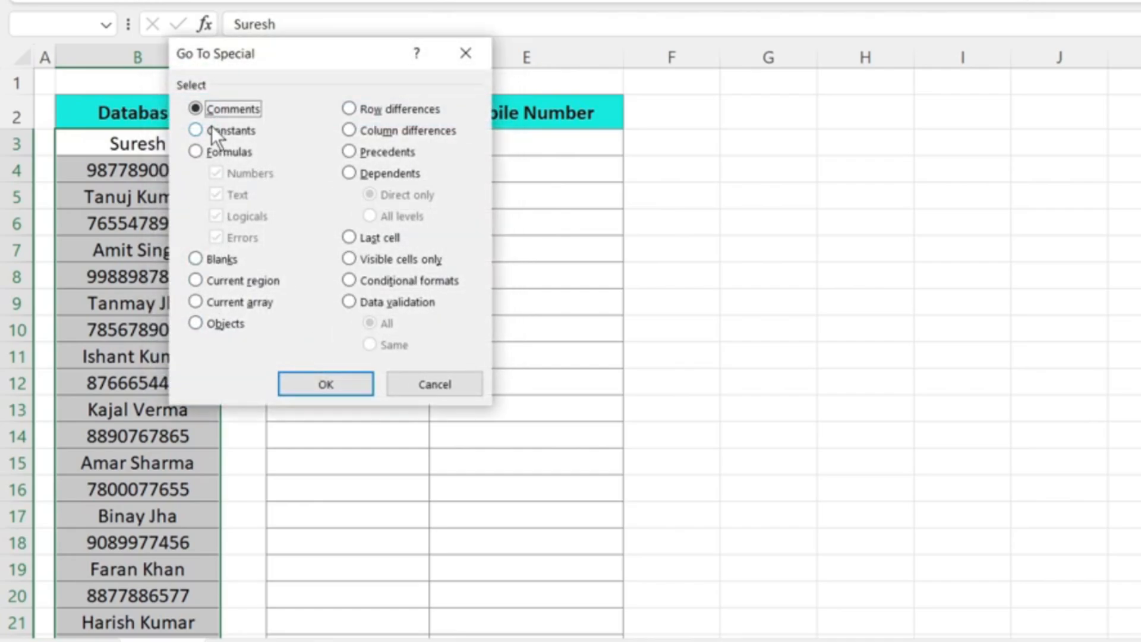
click(212, 136)
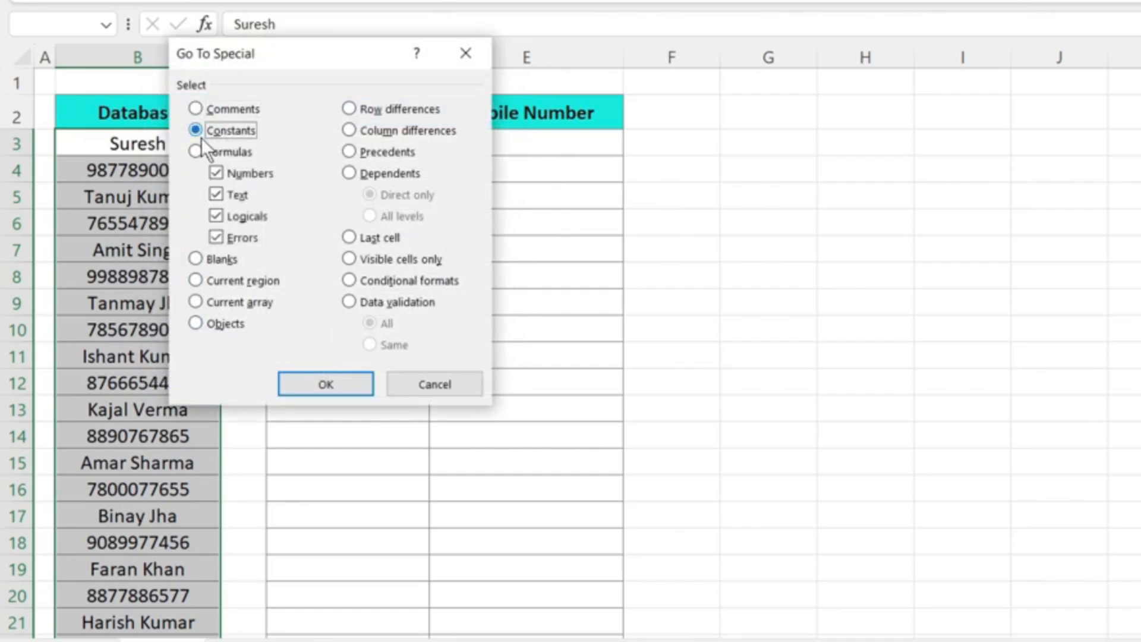
click(216, 238)
click(217, 171)
click(215, 216)
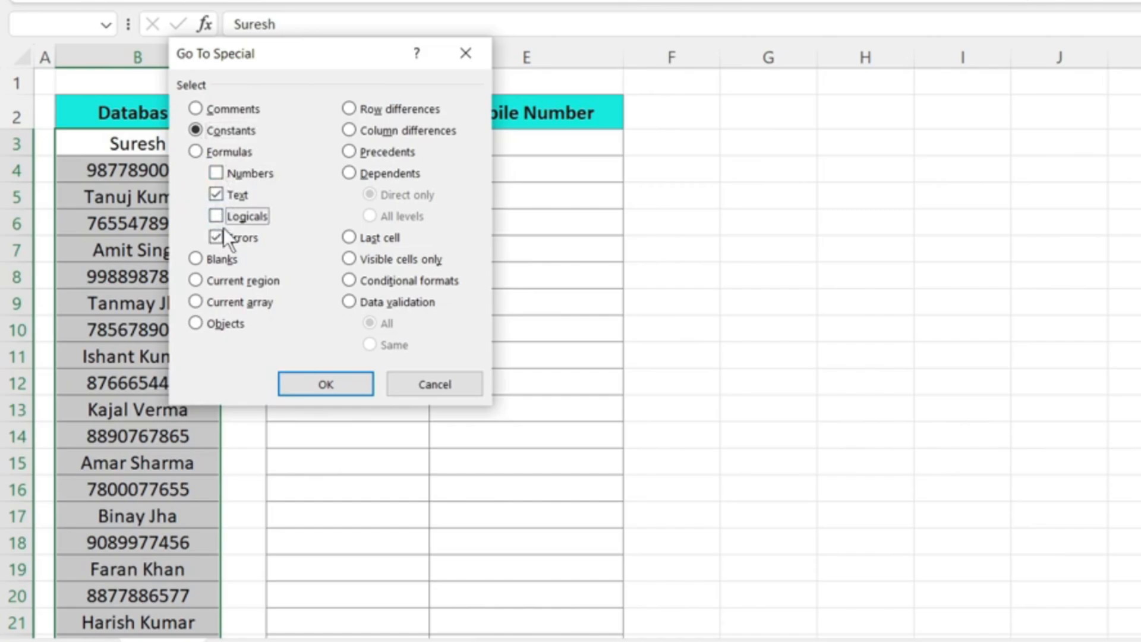
click(215, 238)
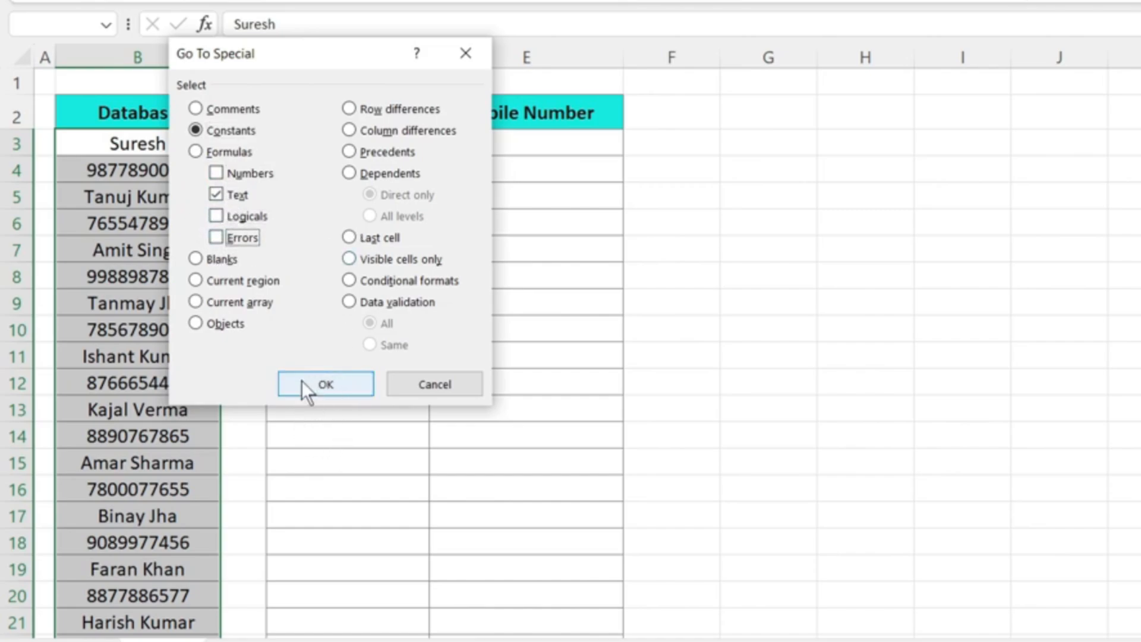
click(320, 382)
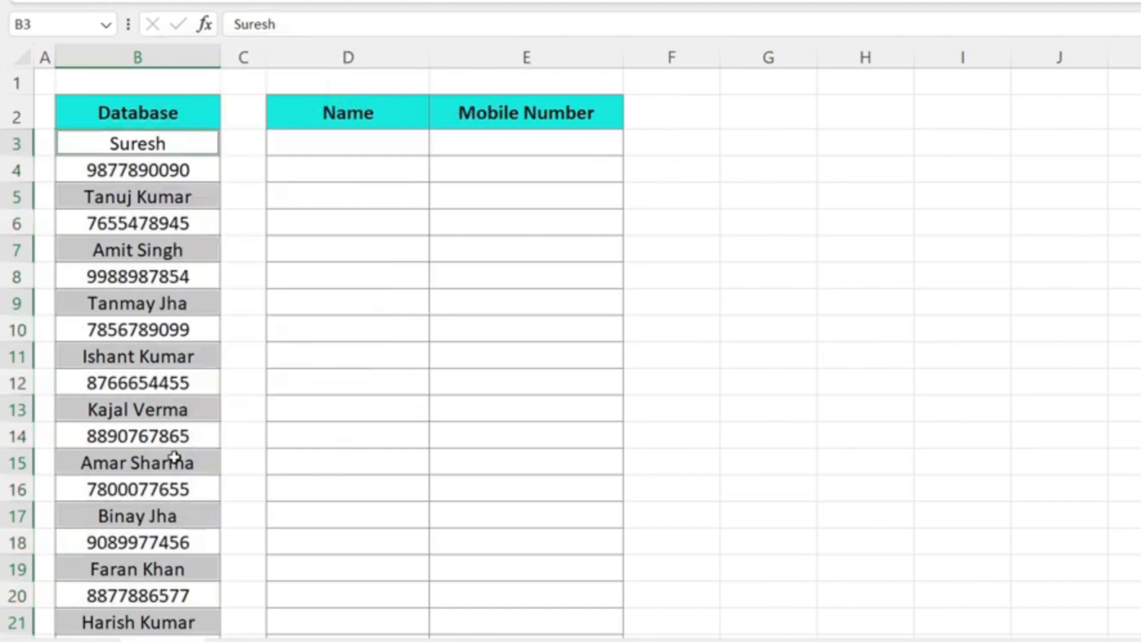
Copy the selected names from the Database column and paste them under the Name header starting at D3.
key(ctrl+c)
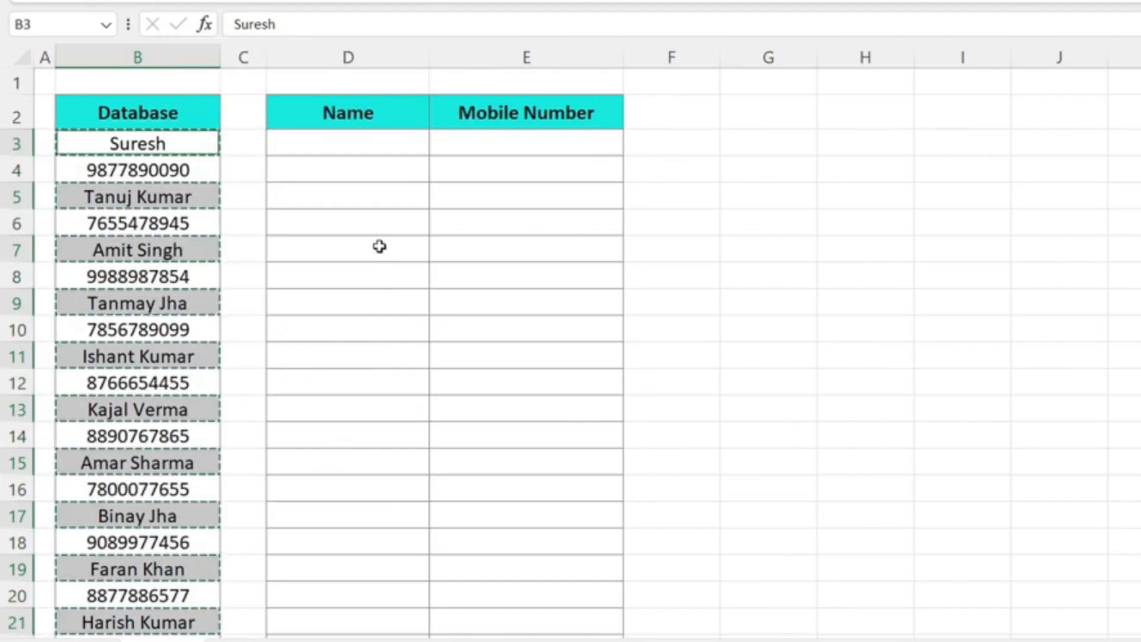
click(331, 137)
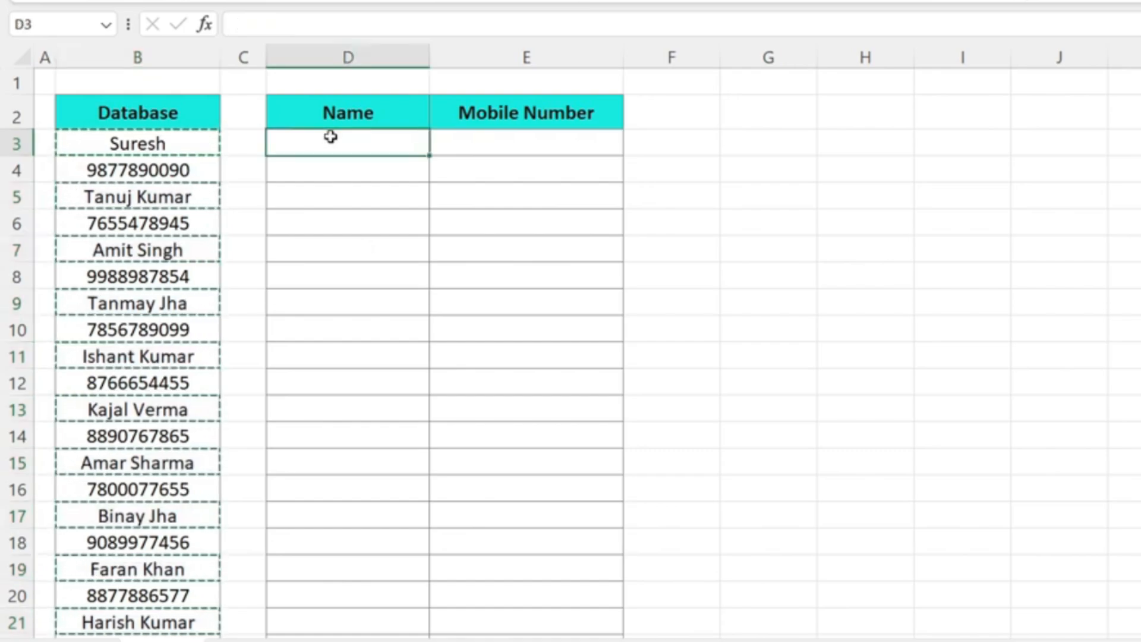
key(ctrl+v)
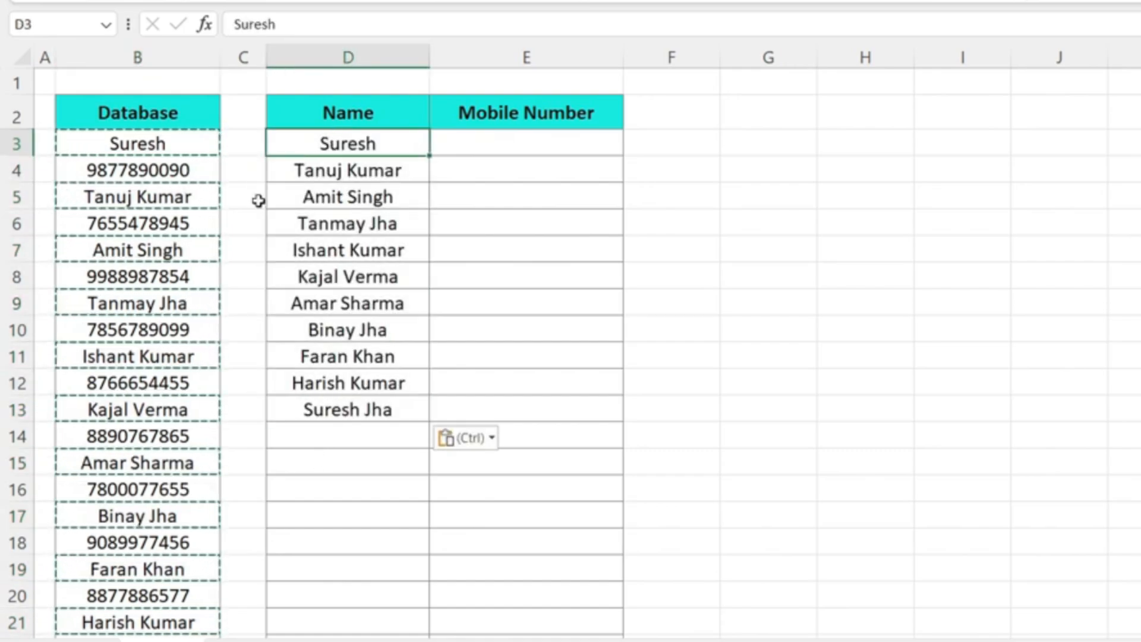
Select only the number constants among the Database entries in B3:B24 using Go To Special, excluding text, logicals and errors.
click(150, 146)
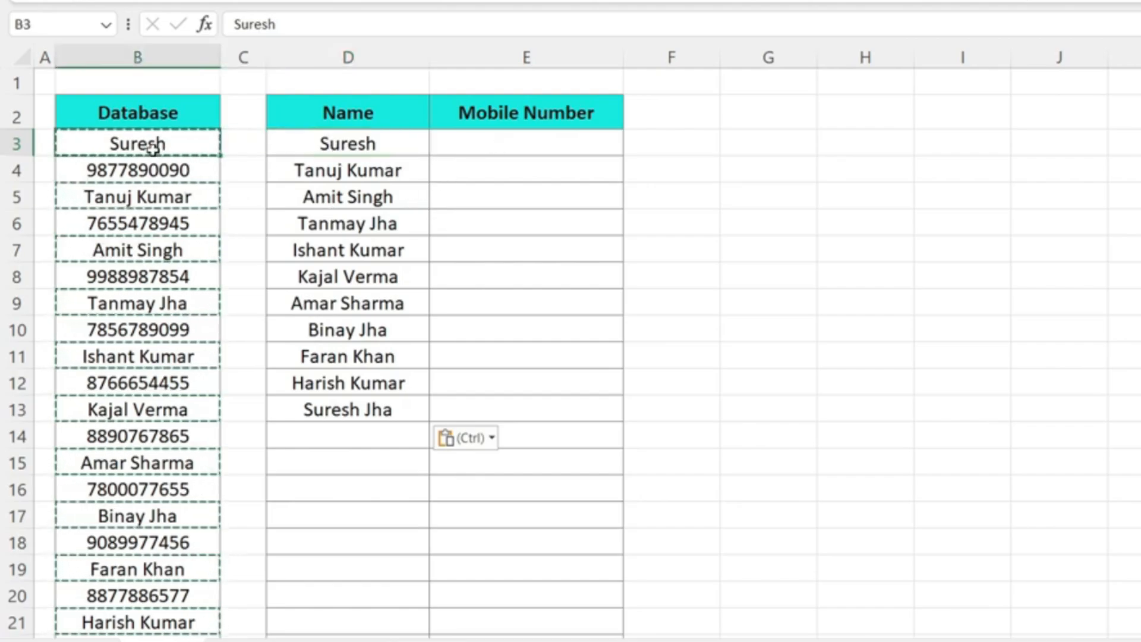
key(ctrl+shift+Down)
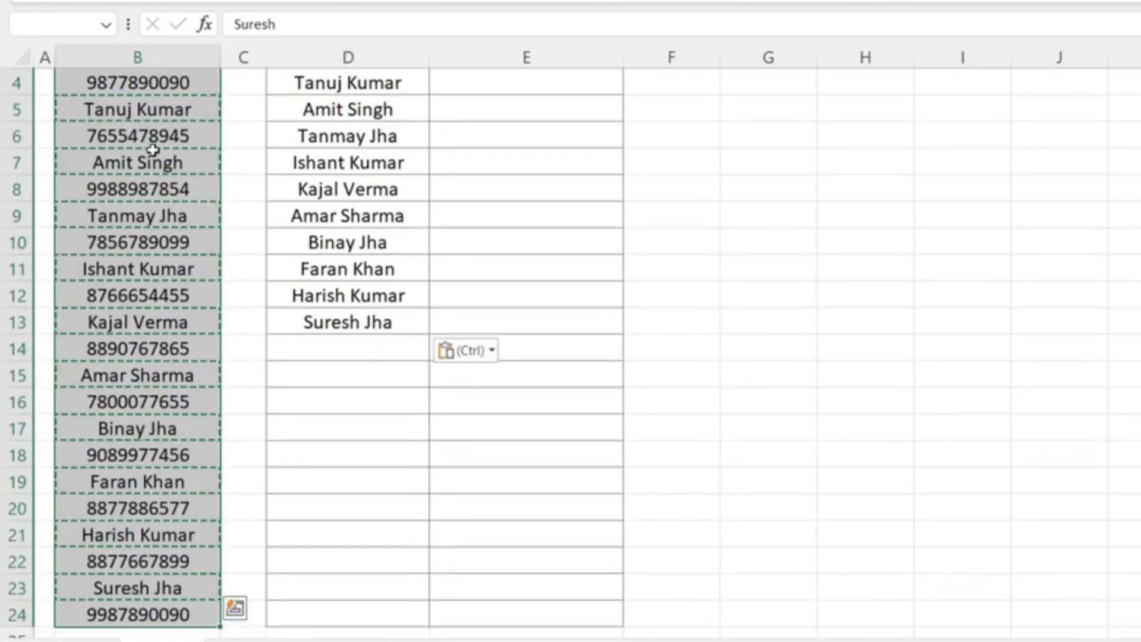
scroll(152, 155, up, 2)
key(ctrl+g)
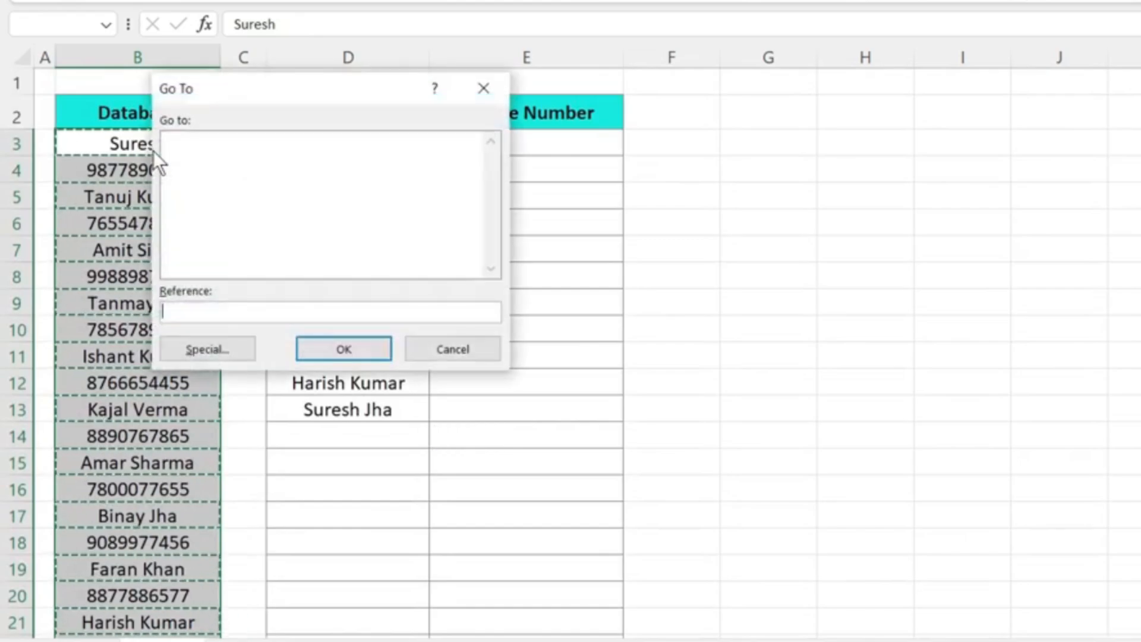
click(201, 354)
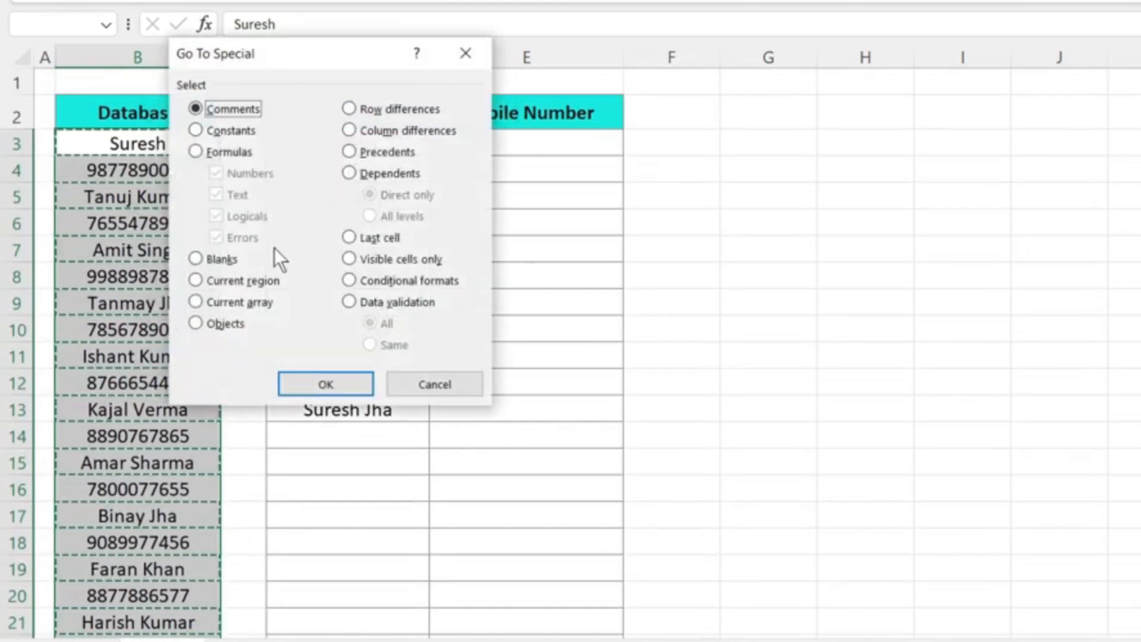
click(197, 132)
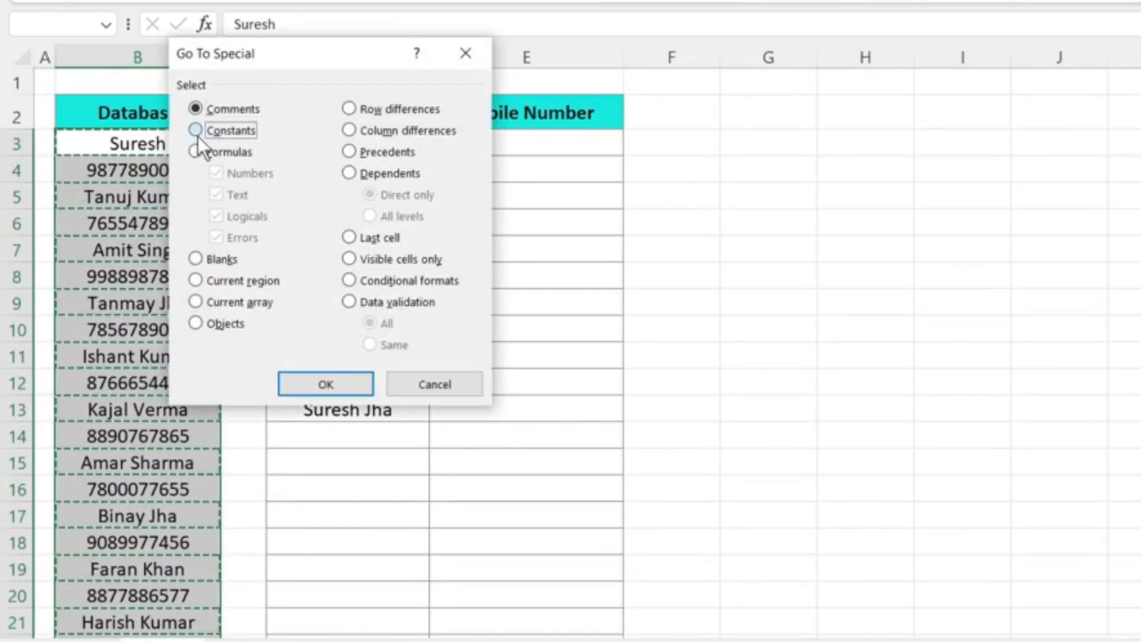
click(216, 194)
click(215, 216)
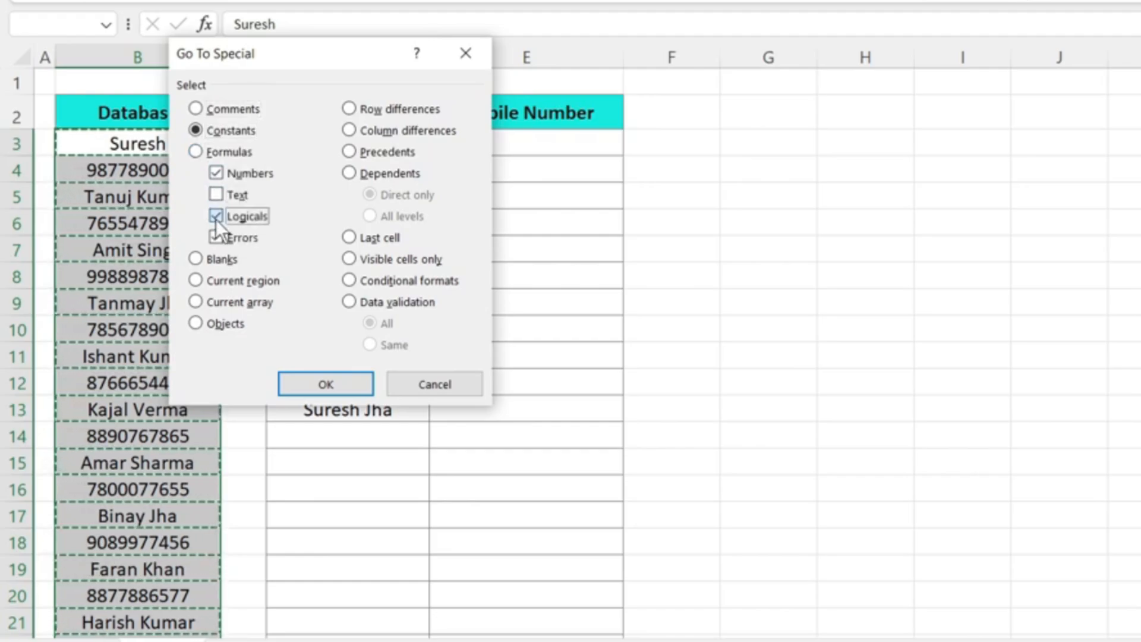
click(217, 237)
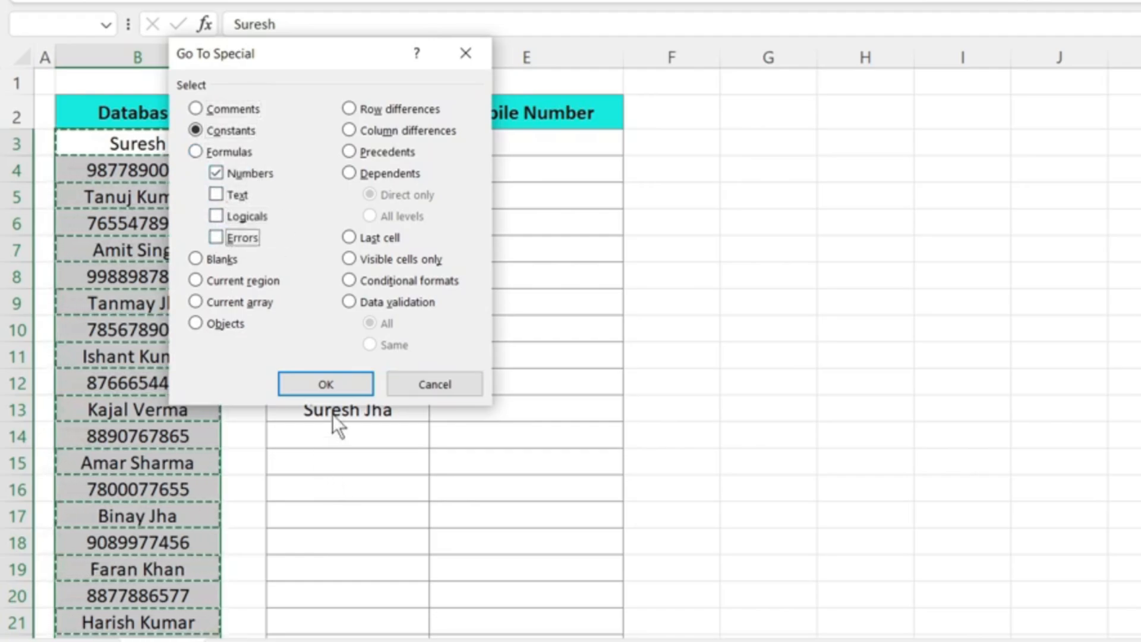
click(310, 377)
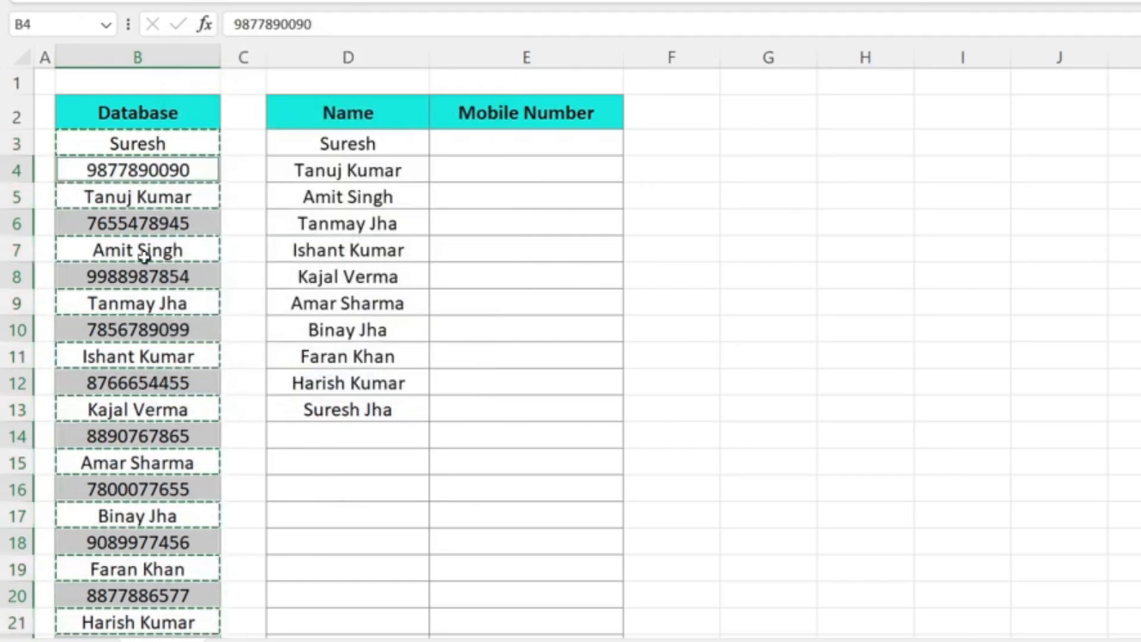
Copy the selected numbers from the Database column and paste them under the Mobile Number header starting at E3.
key(ctrl+c)
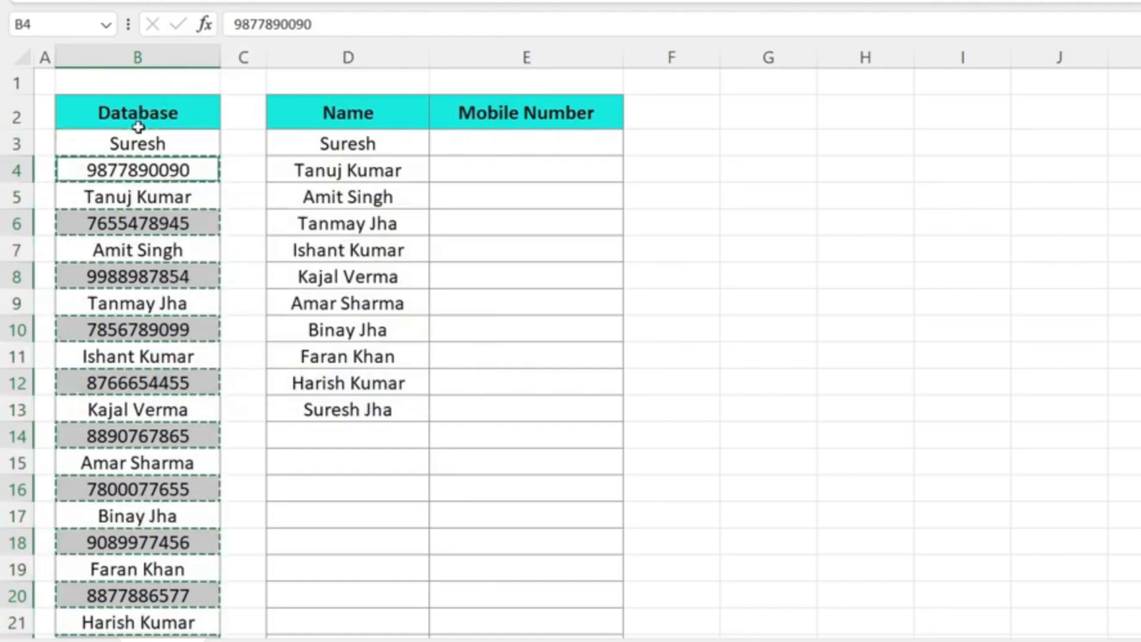
click(525, 146)
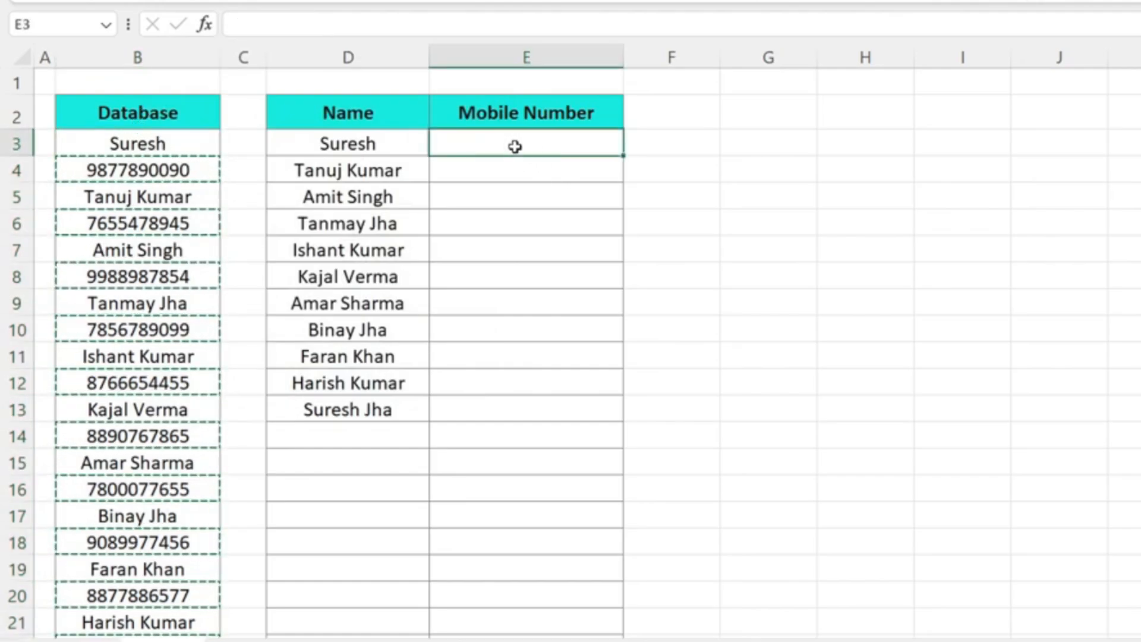
key(ctrl+v)
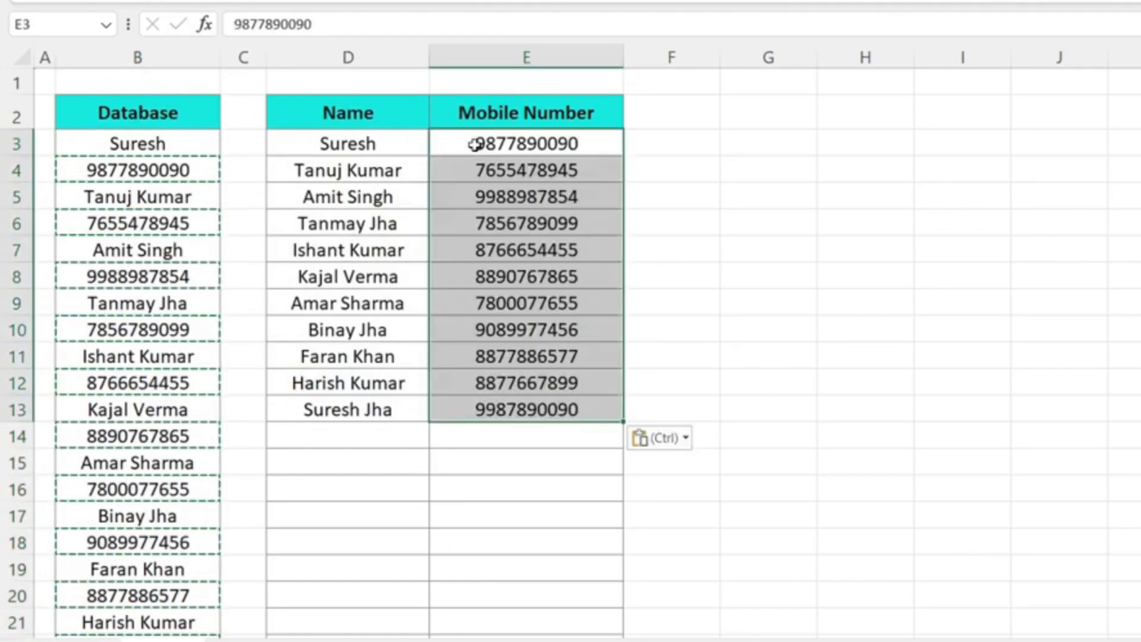
key(Escape)
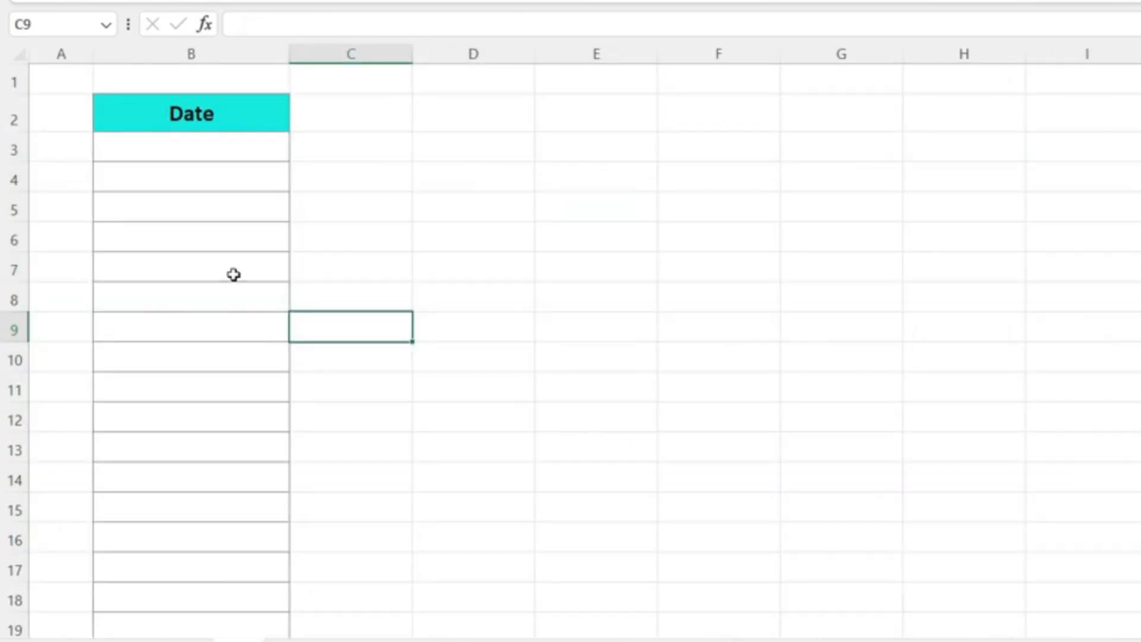
Try a daily date fill in the Date column from 2-jan-2024 in B3 down to B15, and clear the filled cells.
click(190, 176)
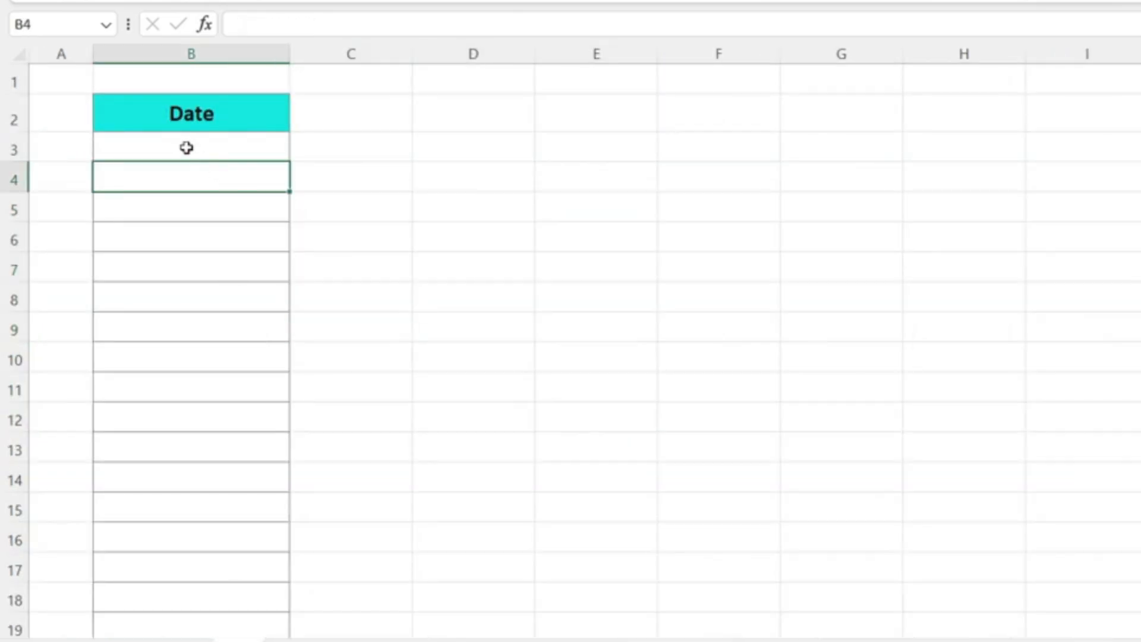
click(189, 144)
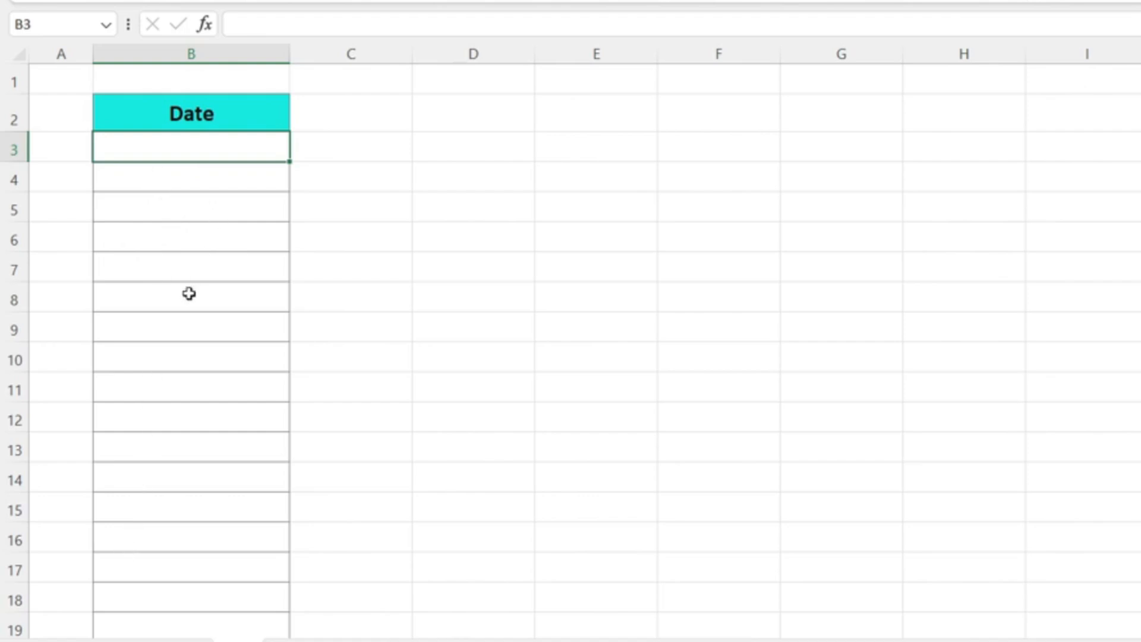
text(2-)
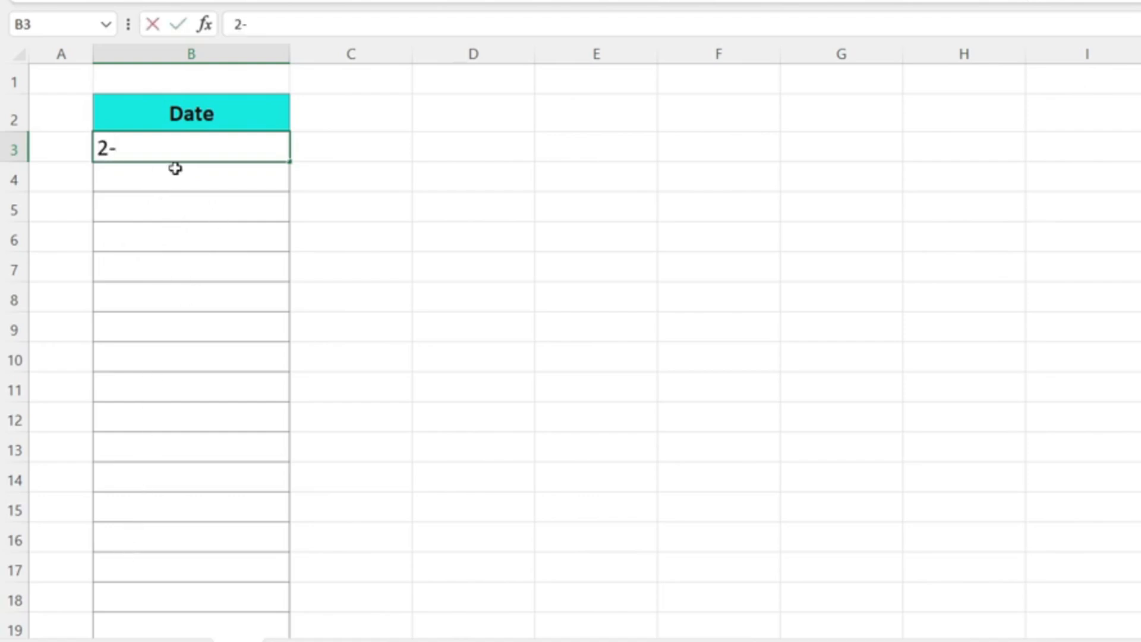
text(jan-2024)
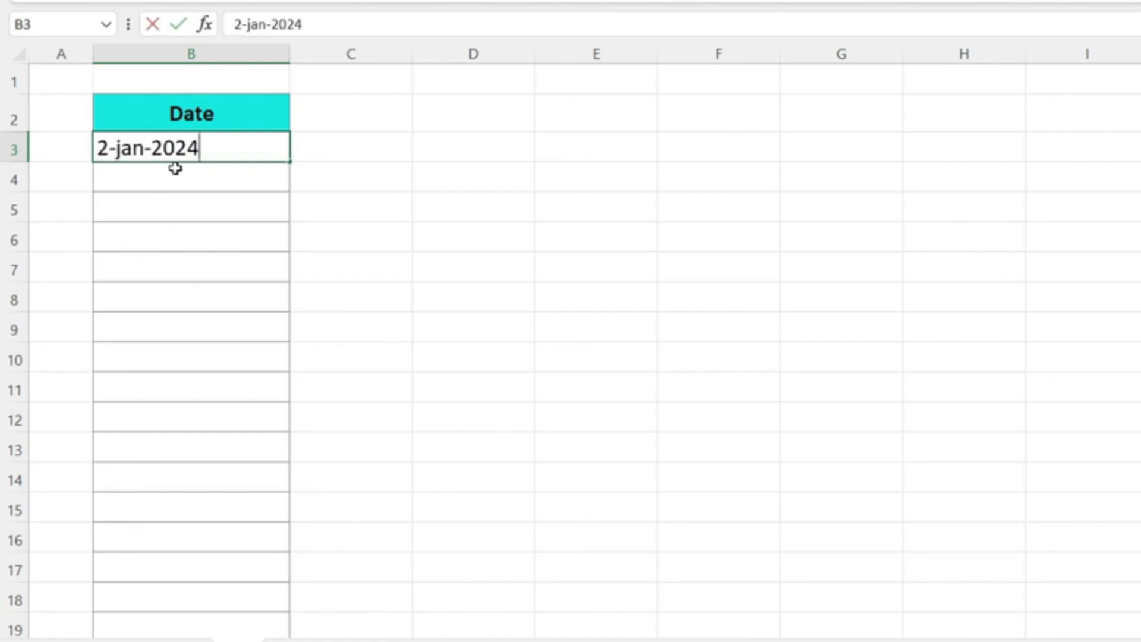
key(ctrl+Return)
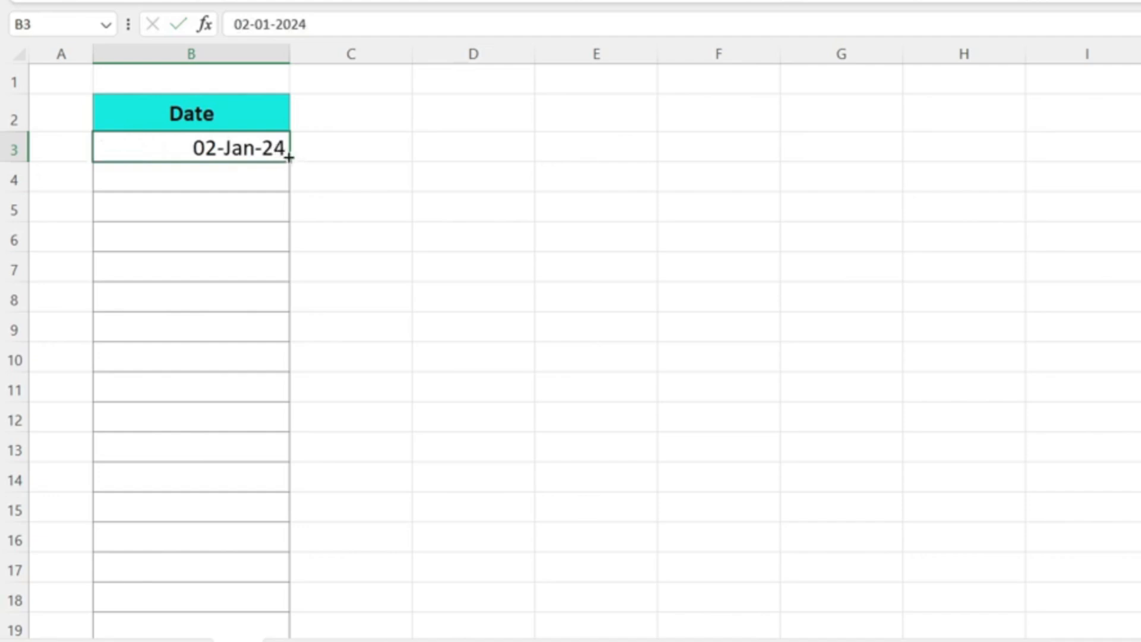
drag(289, 157, 265, 509)
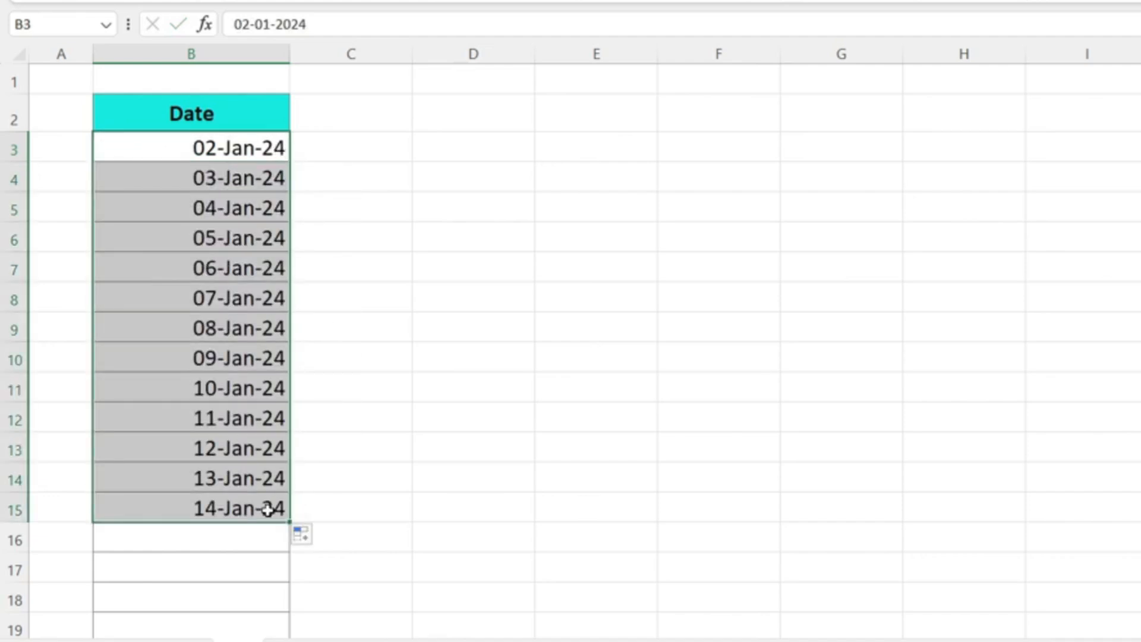
key(Delete)
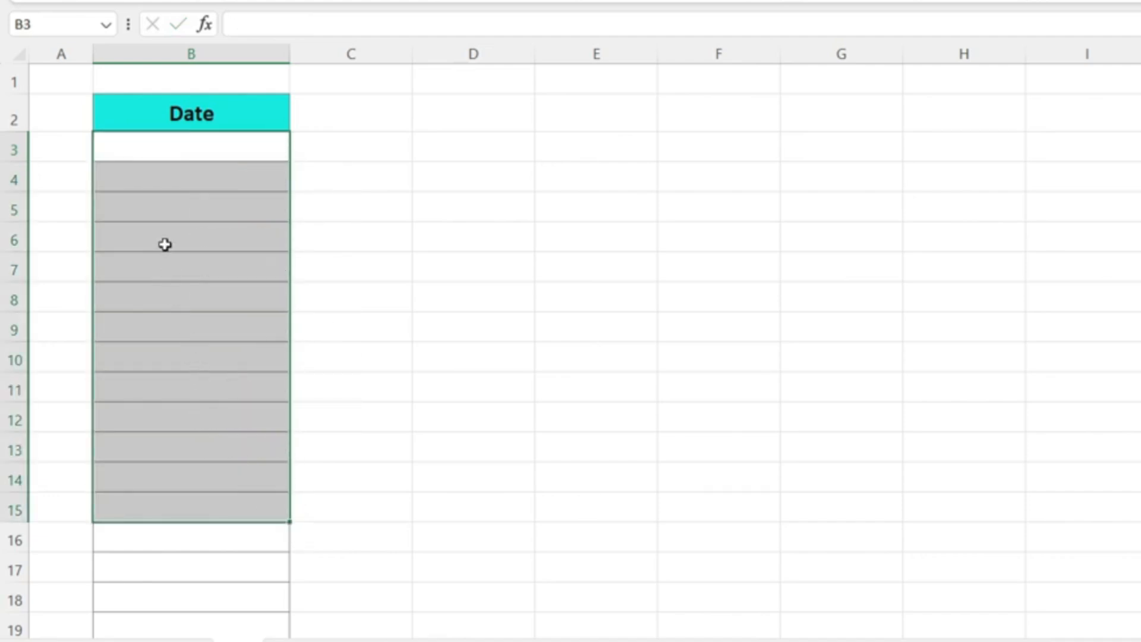
Enter the date 1-jan-2024 in cell B3 under the Date header and keep that cell selected.
click(139, 148)
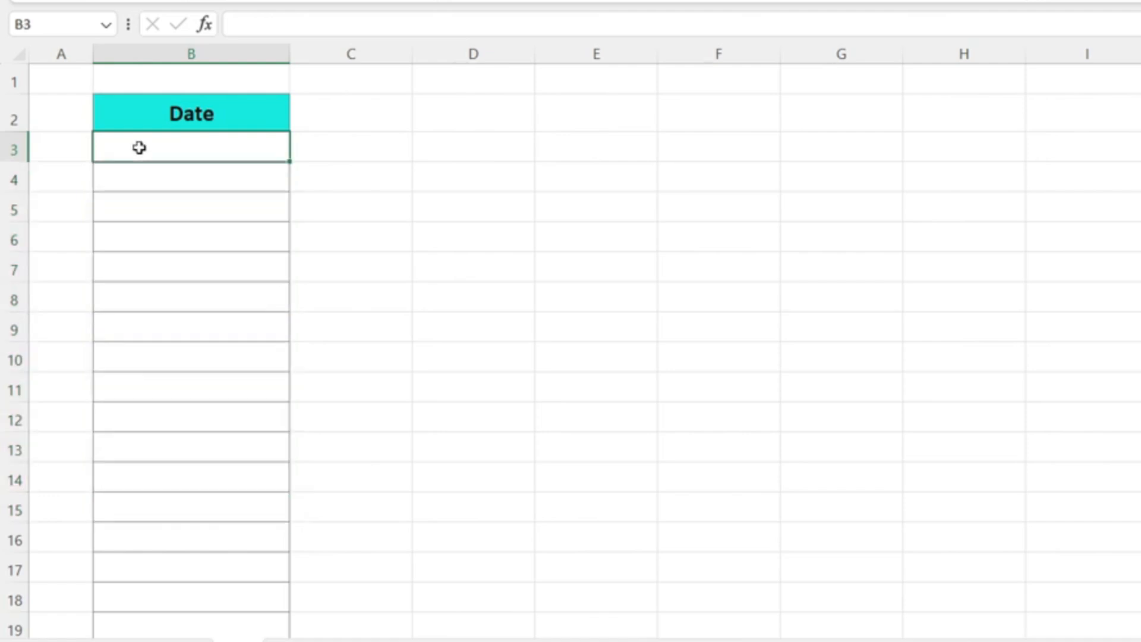
text(1-j)
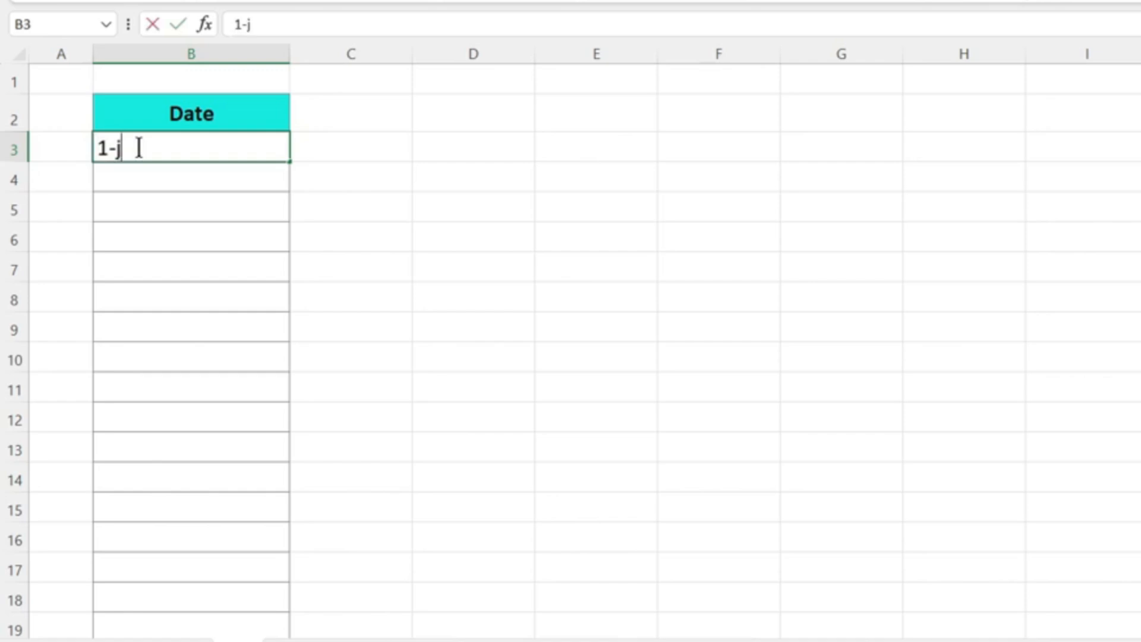
text(an-2024)
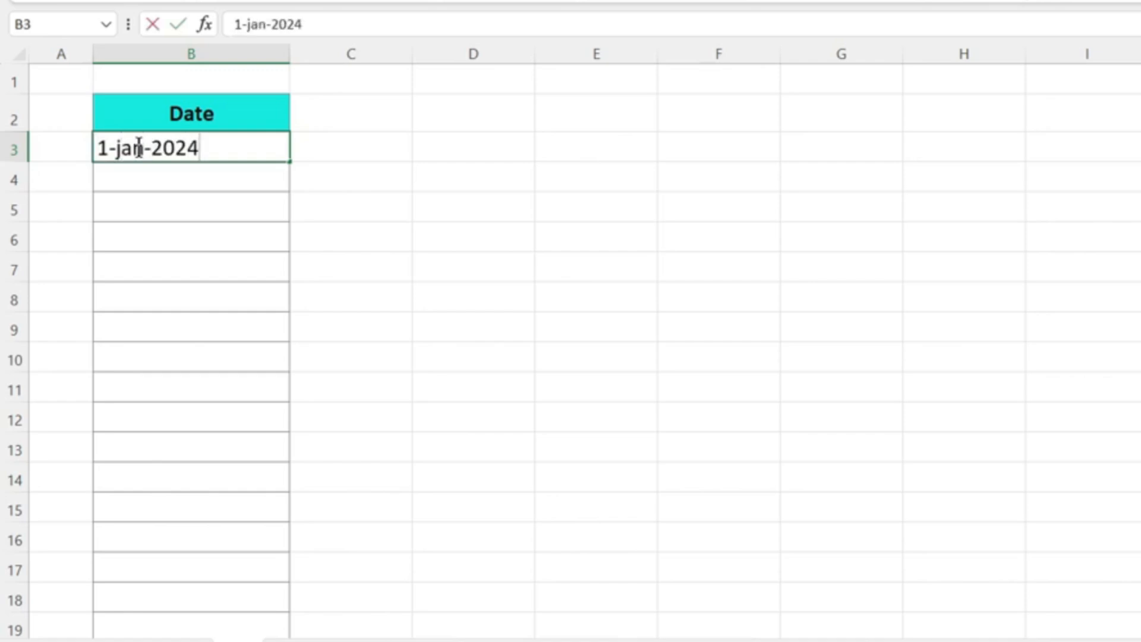
key(Return)
click(139, 148)
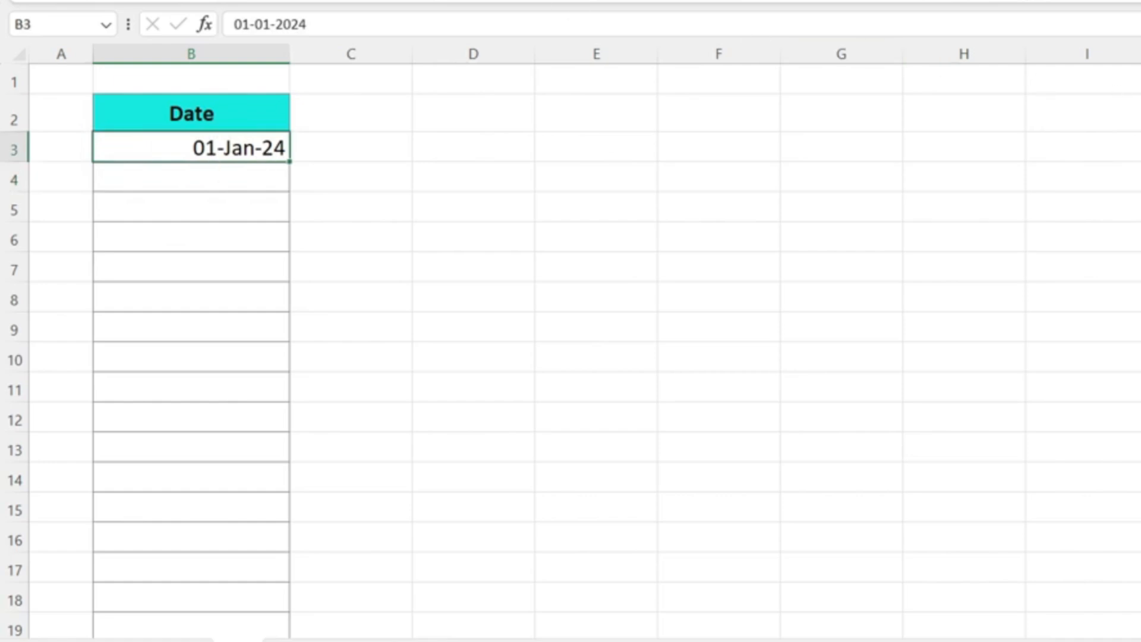
Fill the Date column downward from B3 with a daily date series, step value 1 and stop value 31-12-2024.
key(alt+h)
key(f)
key(i)
key(s)
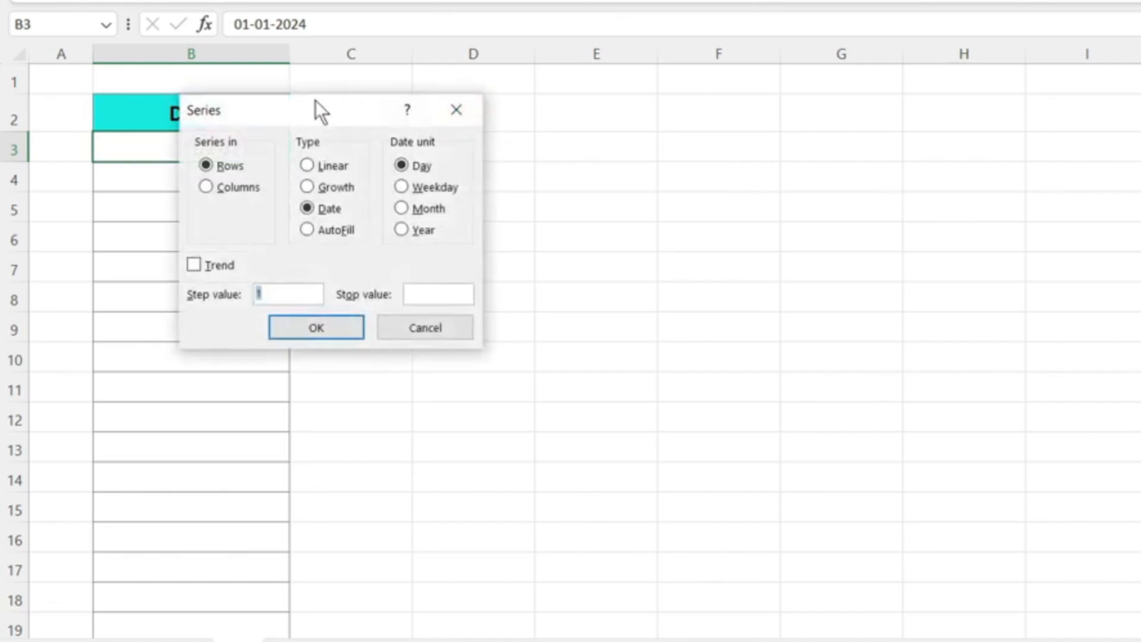
drag(315, 100, 515, 84)
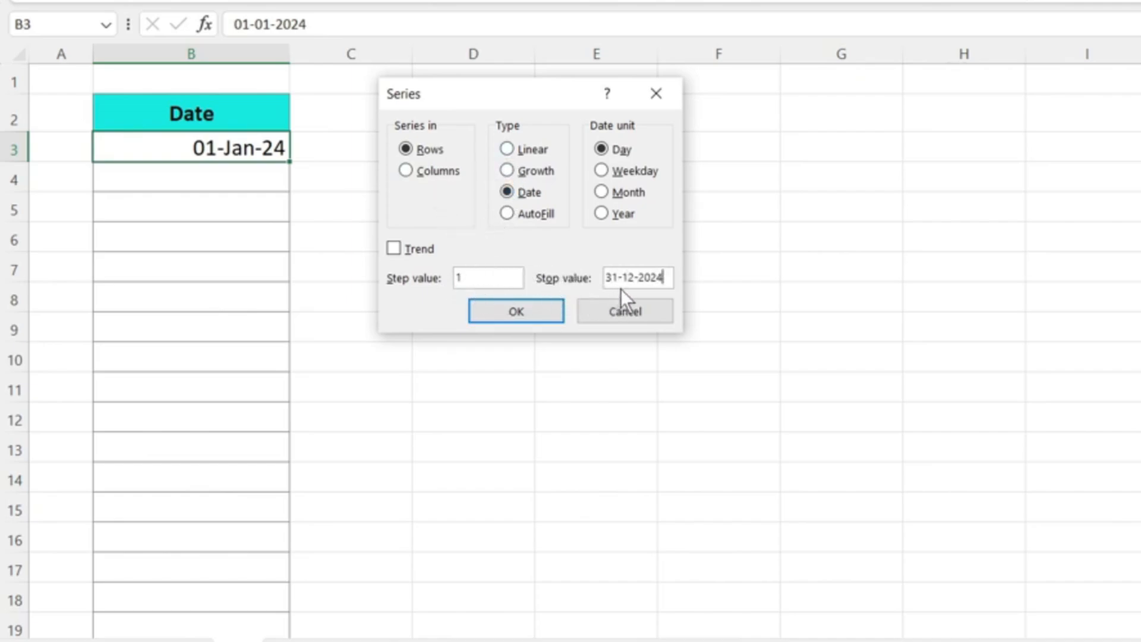
click(408, 173)
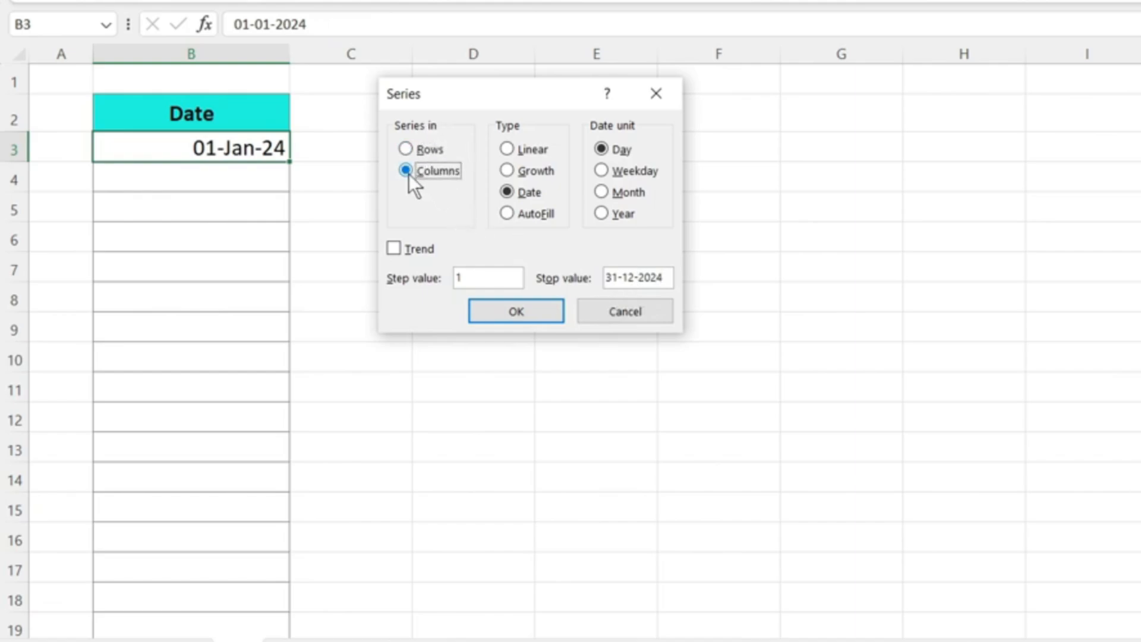
click(512, 315)
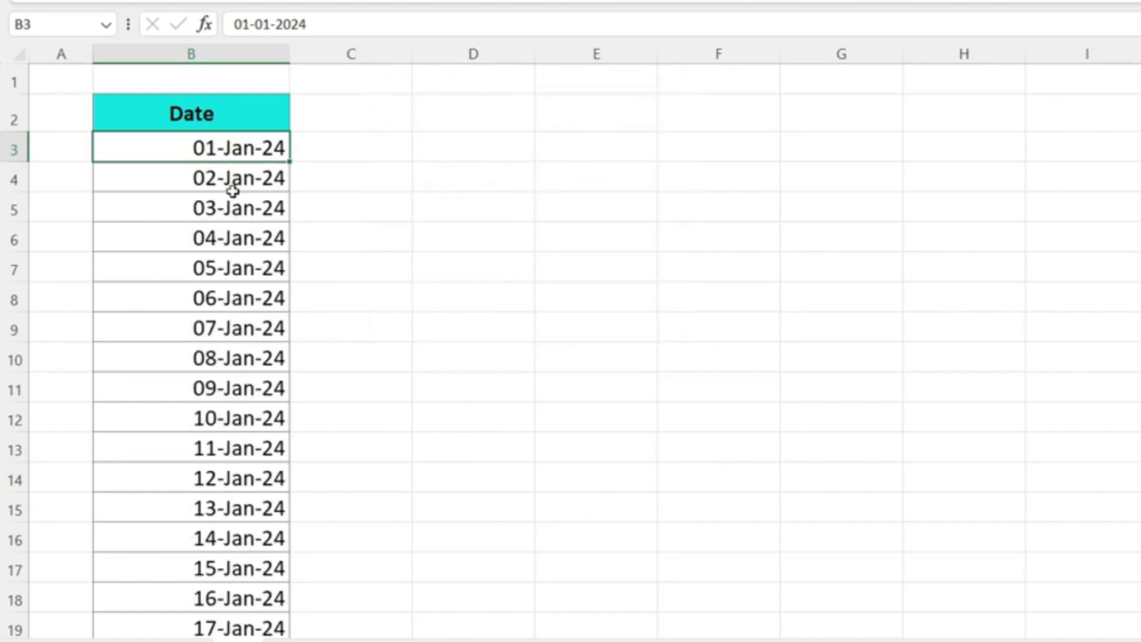
key(ctrl+Down)
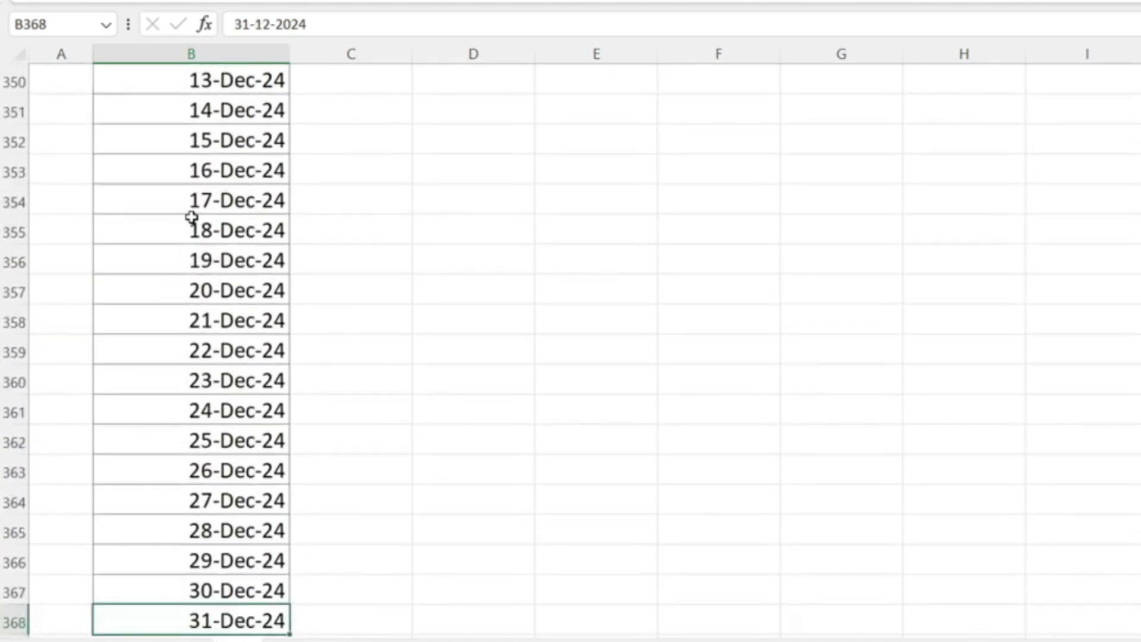
key(ctrl+Up)
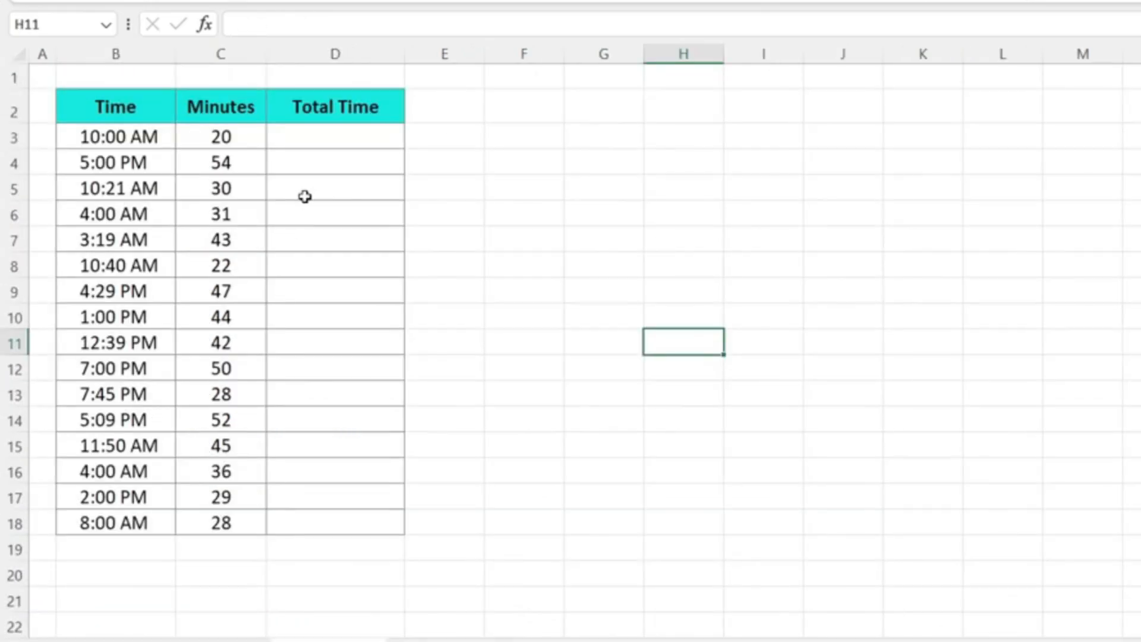
click(307, 167)
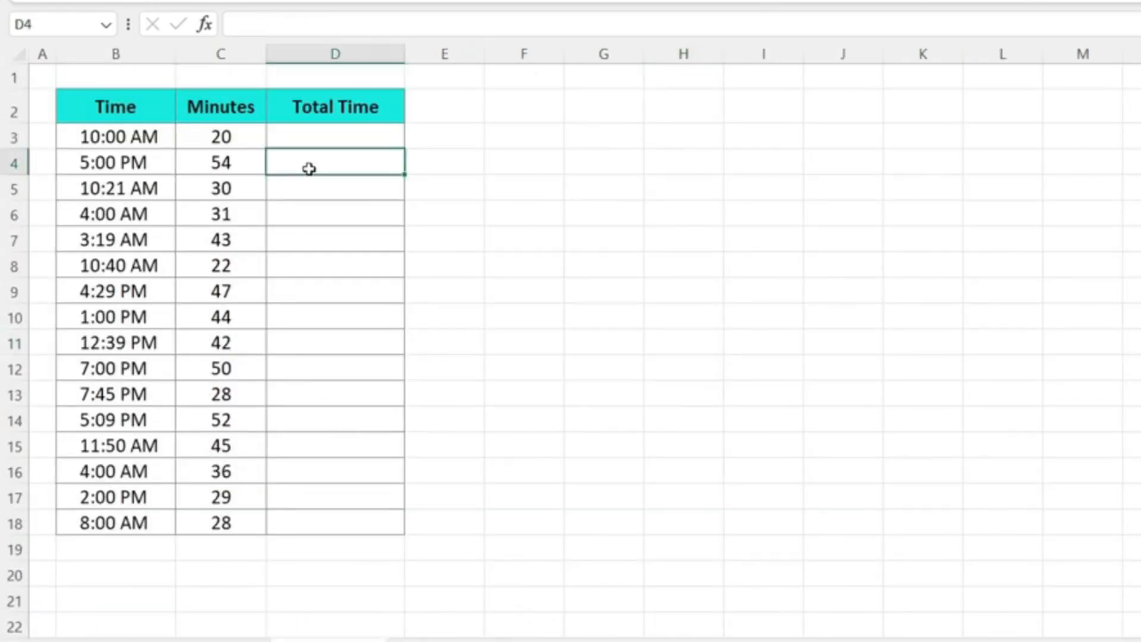
click(123, 136)
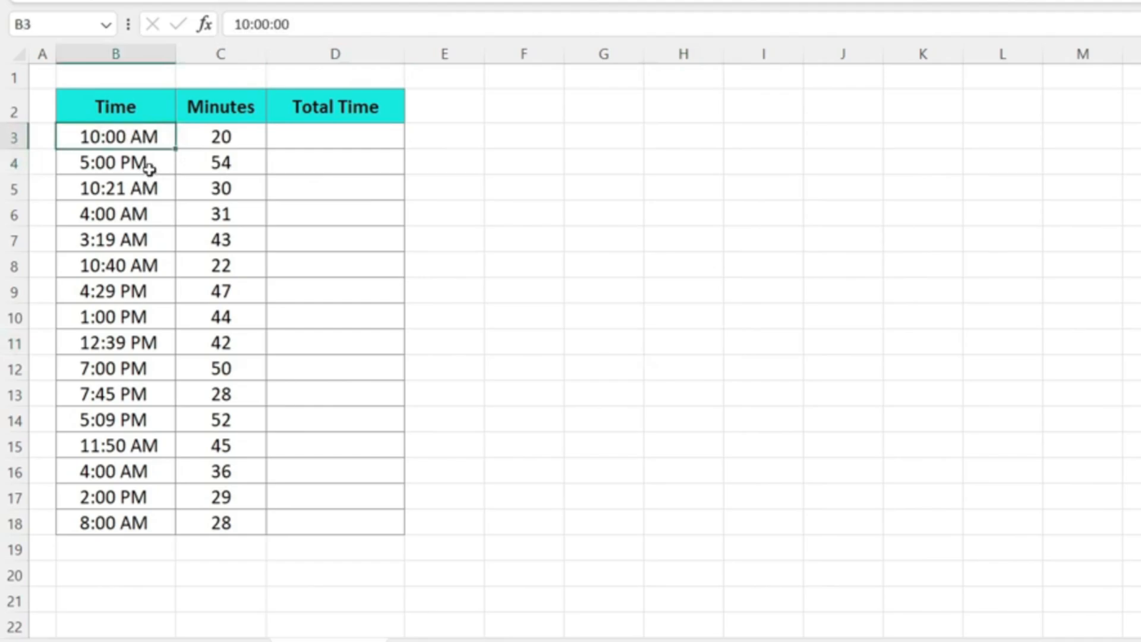
click(219, 136)
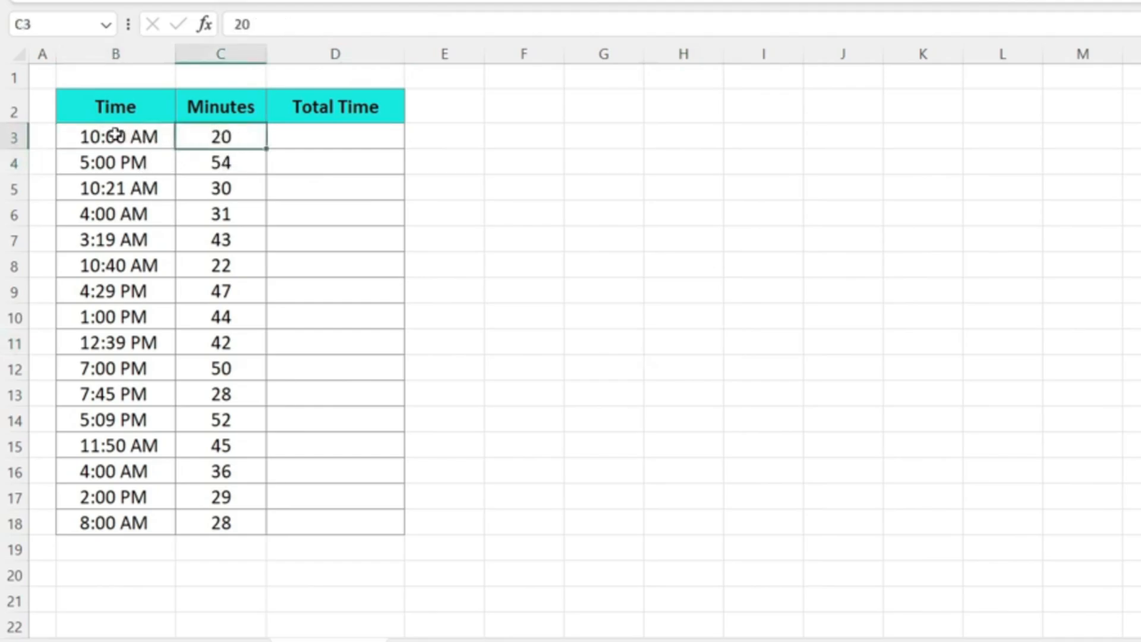
click(94, 132)
click(238, 138)
click(349, 135)
click(138, 145)
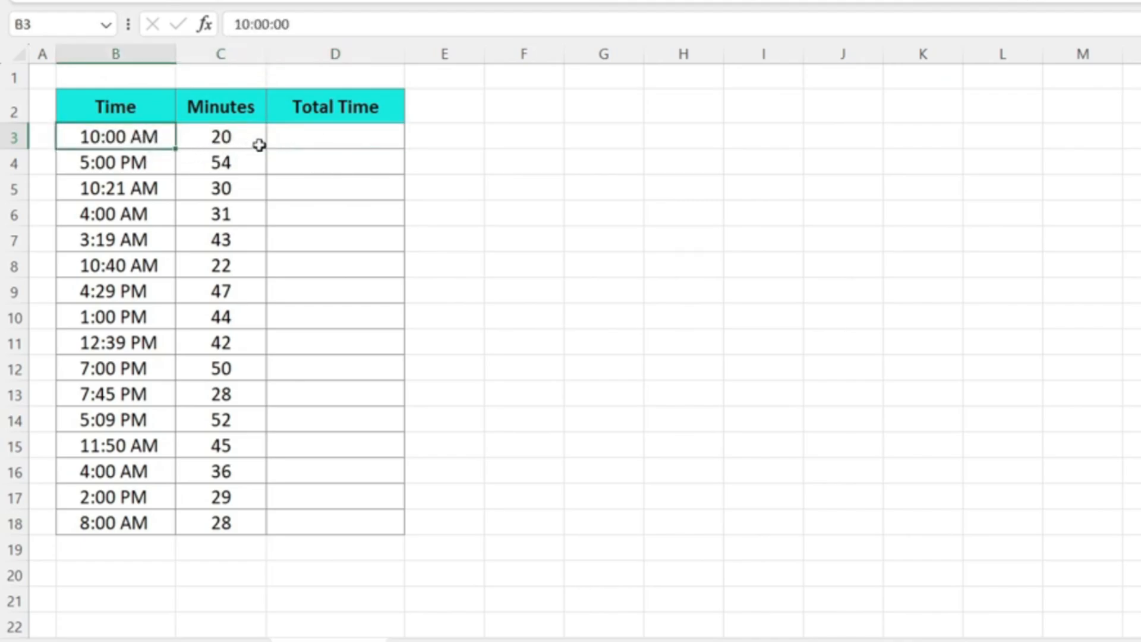
Try to add the minutes directly to the time in D3 with the formula =B3+C3.
click(327, 132)
text(=)
key(Left)
key(Left)
text(+)
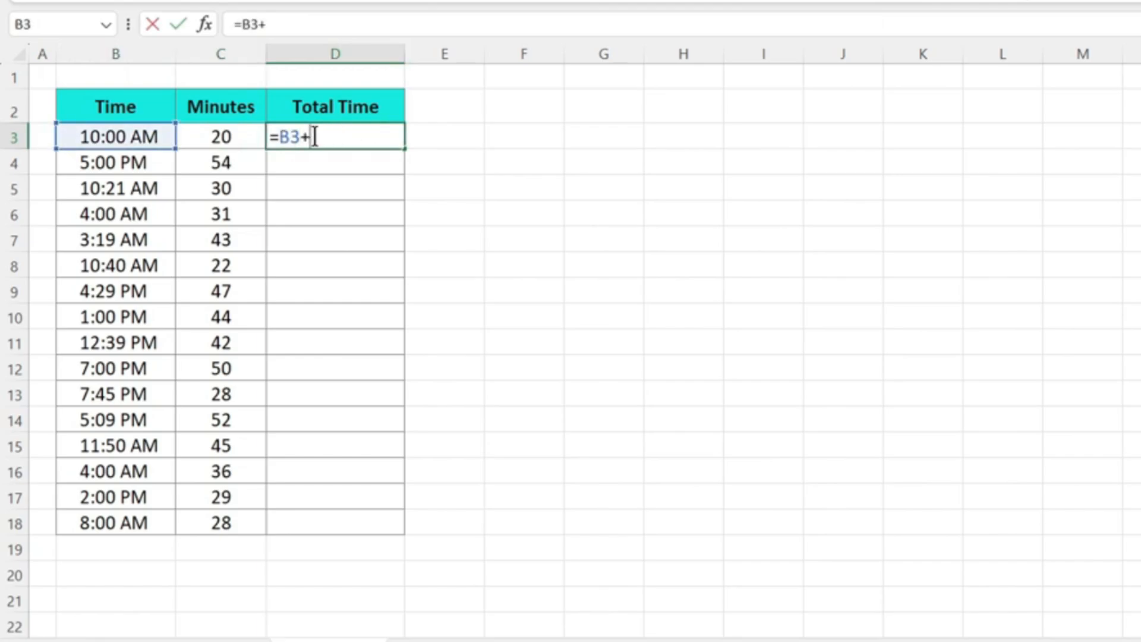
click(221, 136)
key(Return)
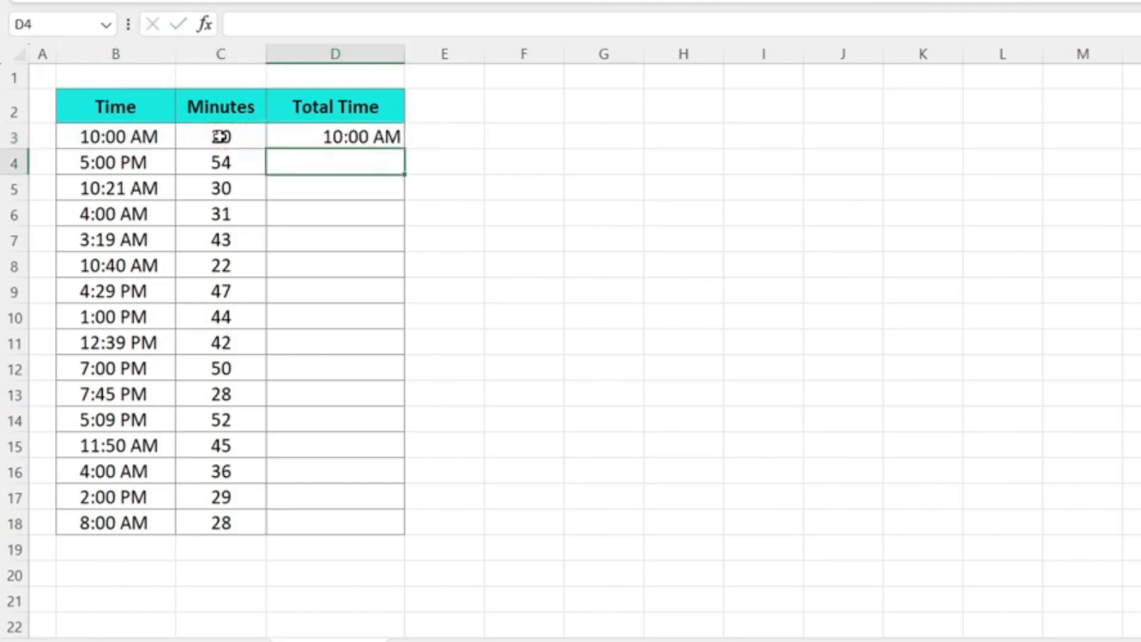
Enter the formula =B3+TIME(0,C3,0) in D3 under Total Time.
click(356, 137)
text(=)
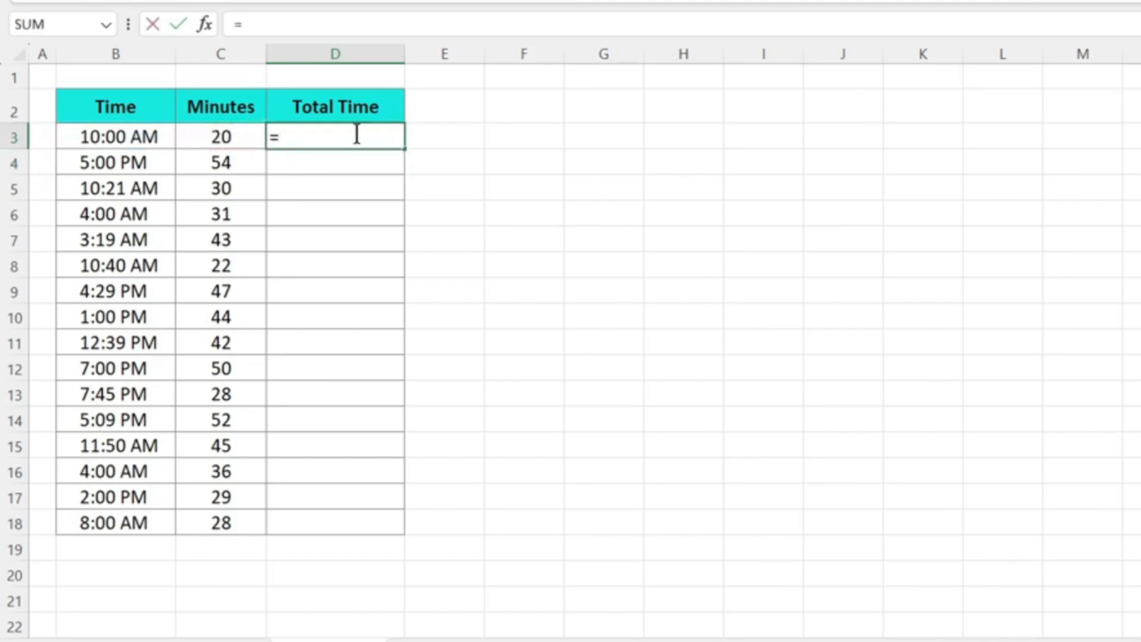
click(108, 138)
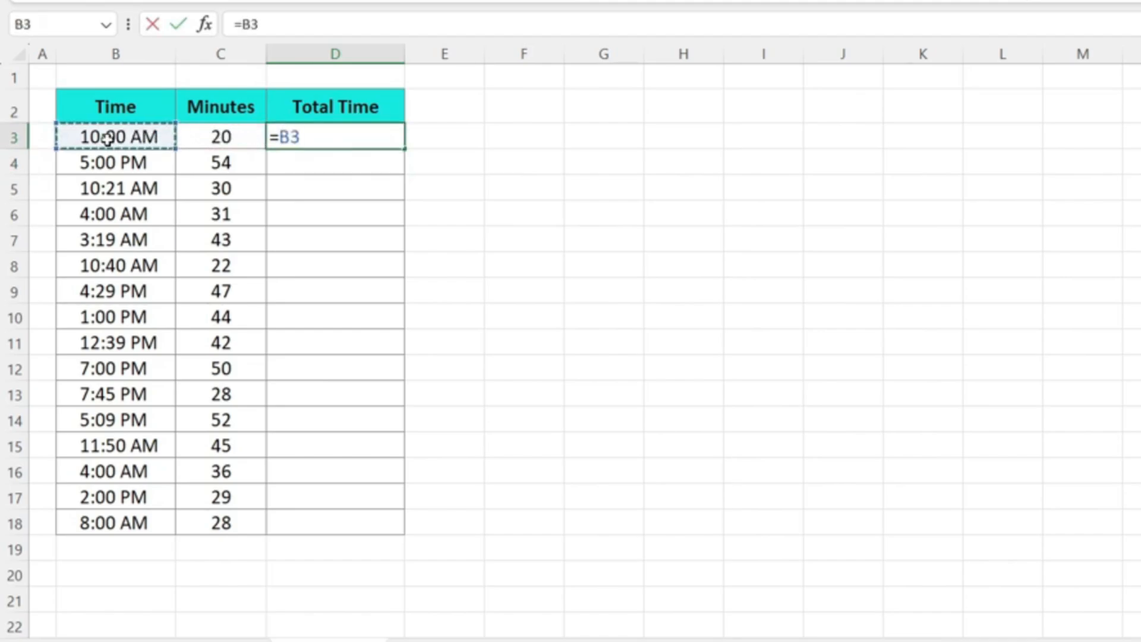
text(+)
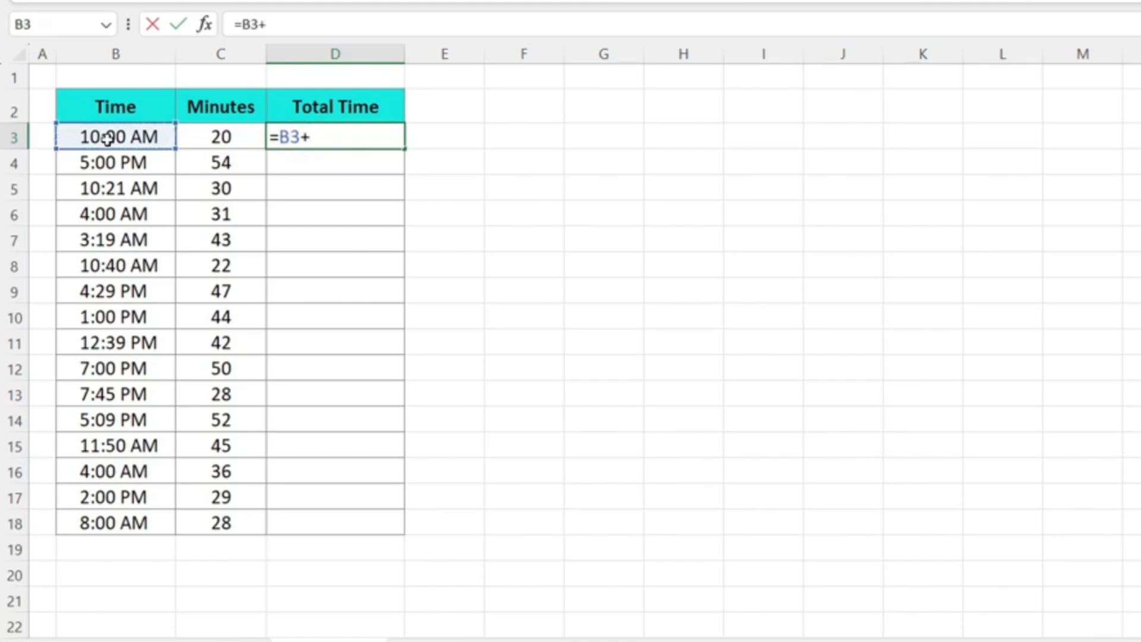
text(tim)
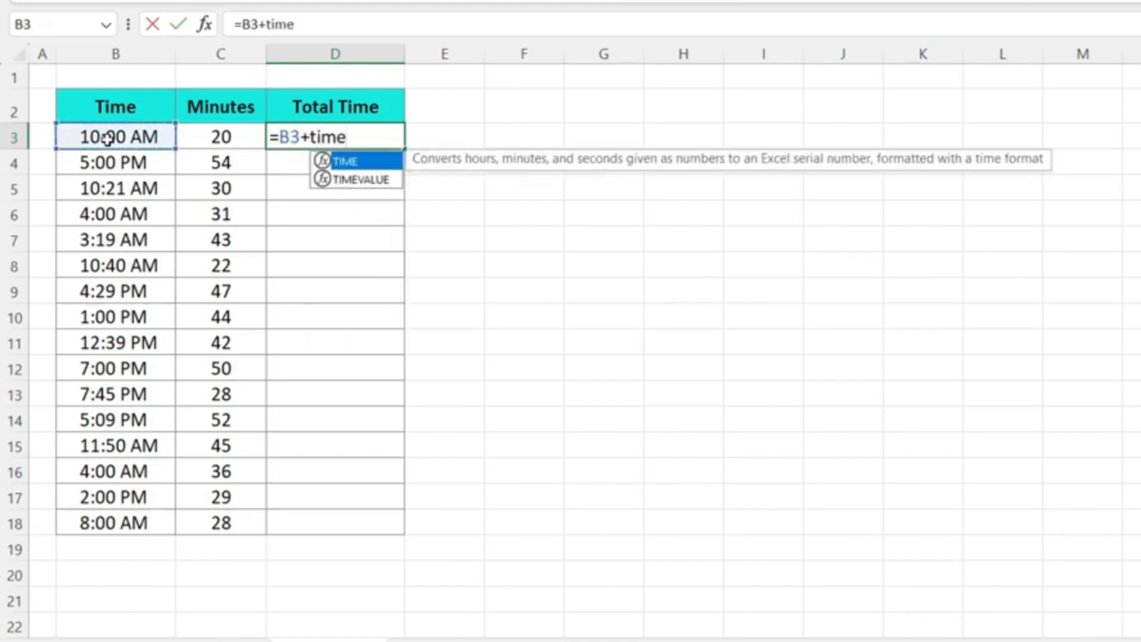
text(e)
key(Tab)
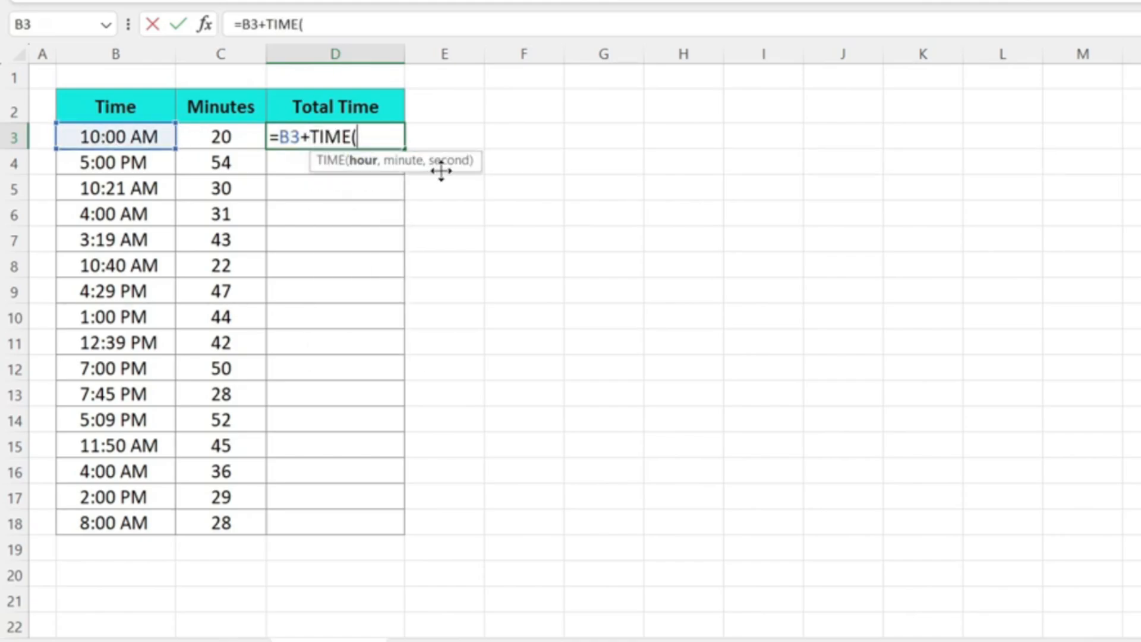
text(0,)
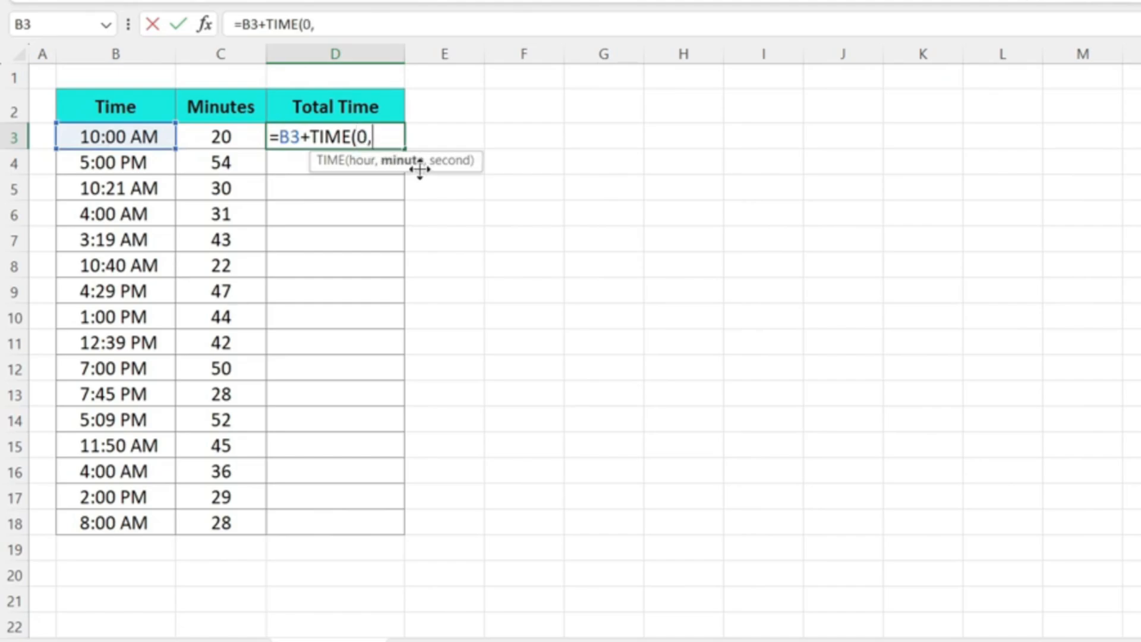
click(222, 139)
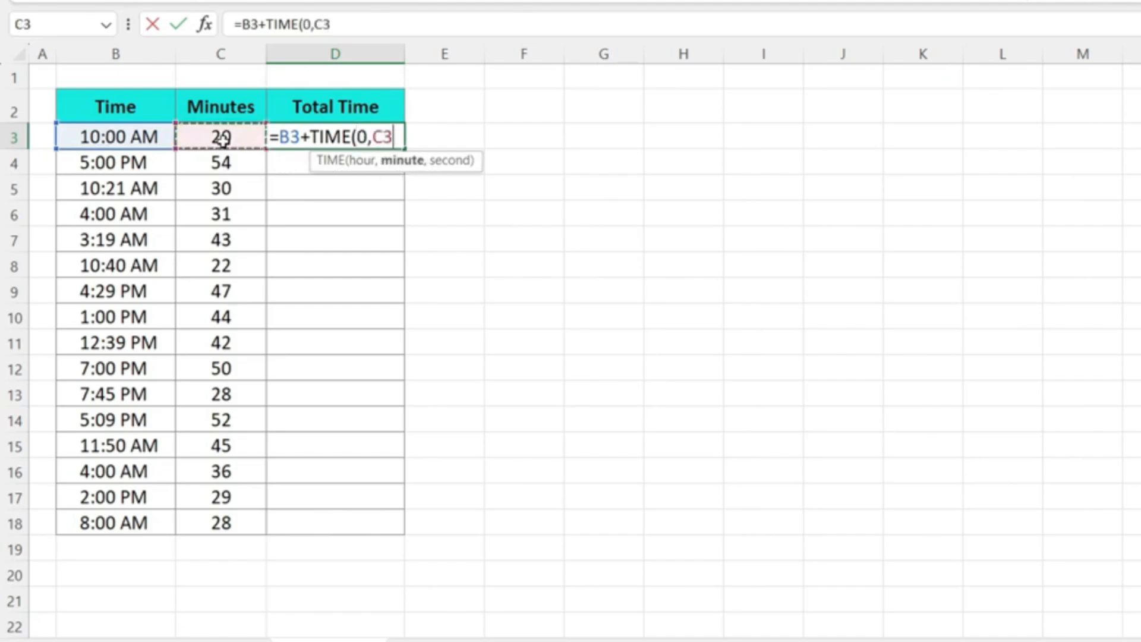
text(,)
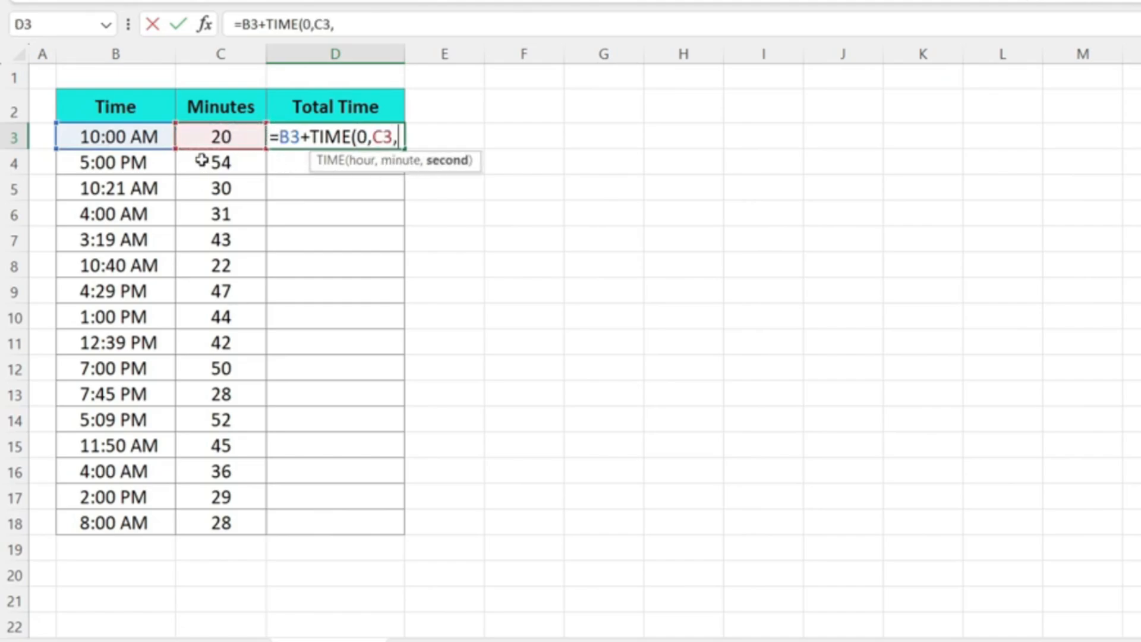
text(0)
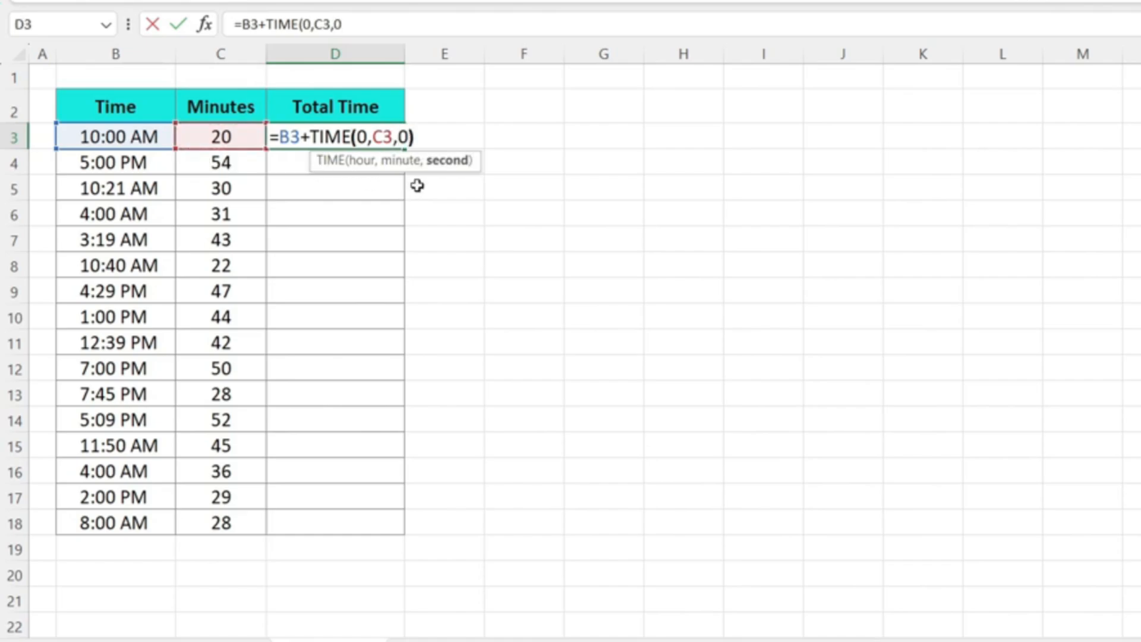
text())
key(Return)
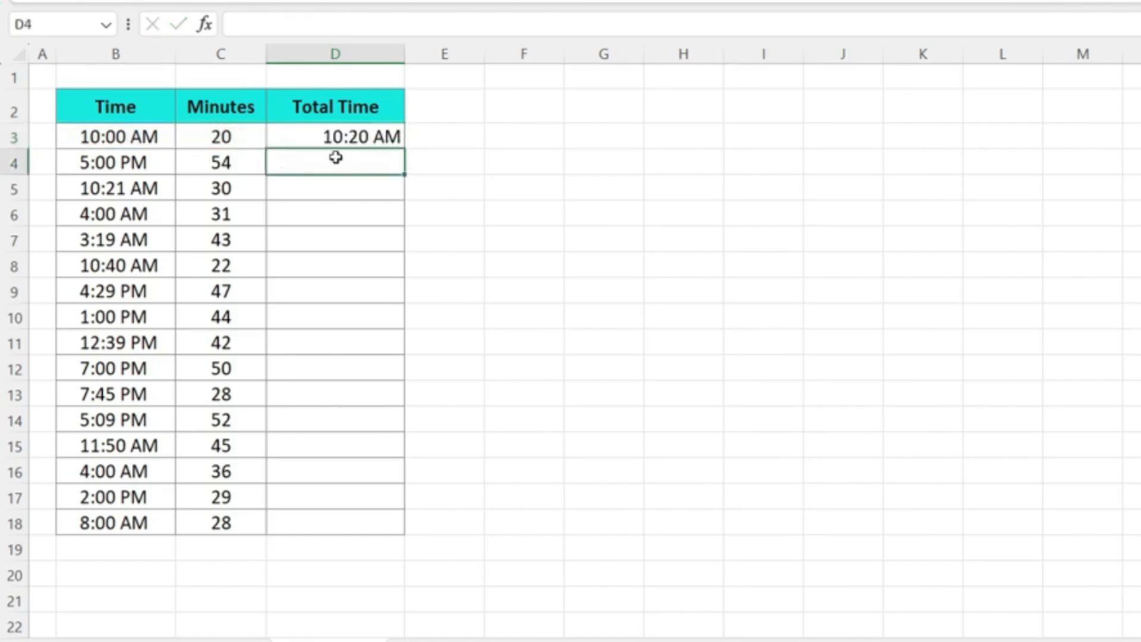
Fill the Total Time formula from D3 down to D18.
click(123, 134)
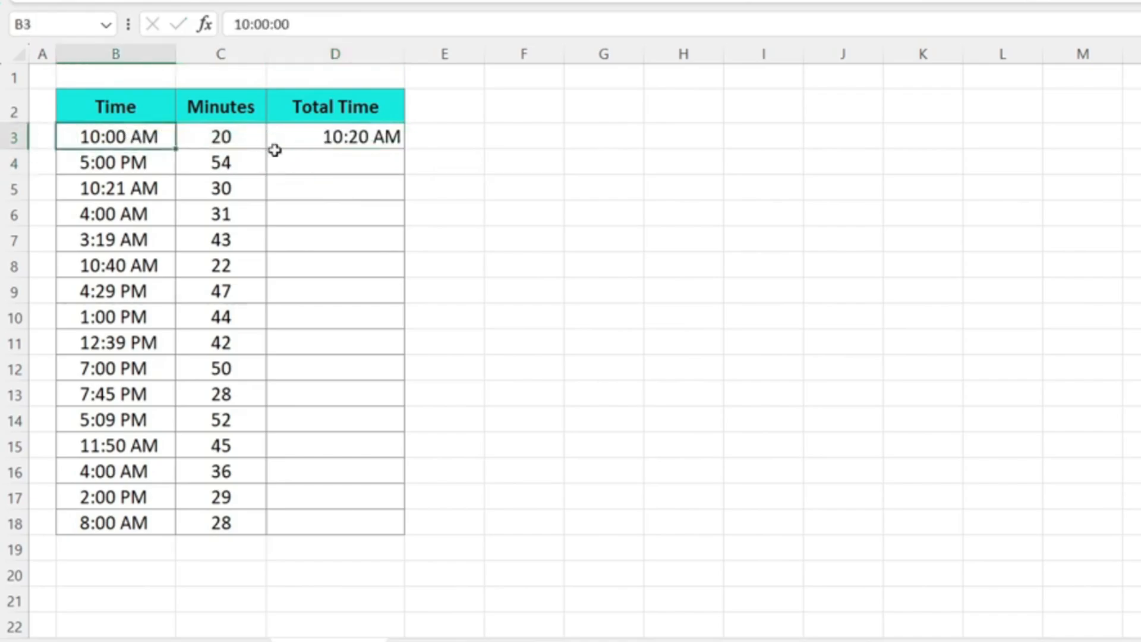
click(363, 140)
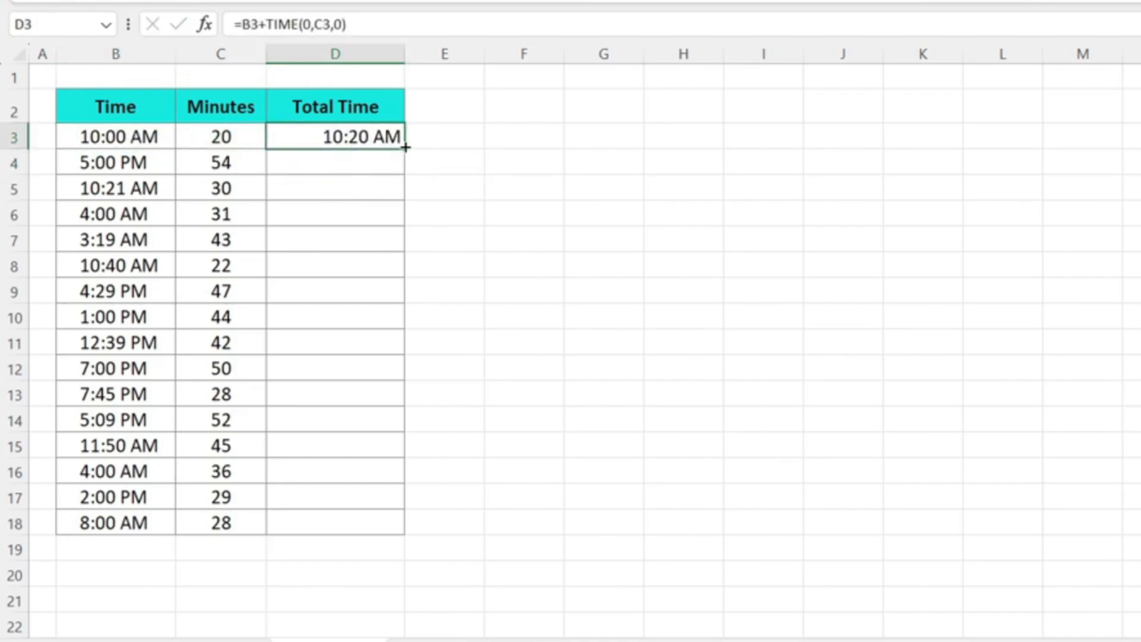
drag(406, 147, 369, 535)
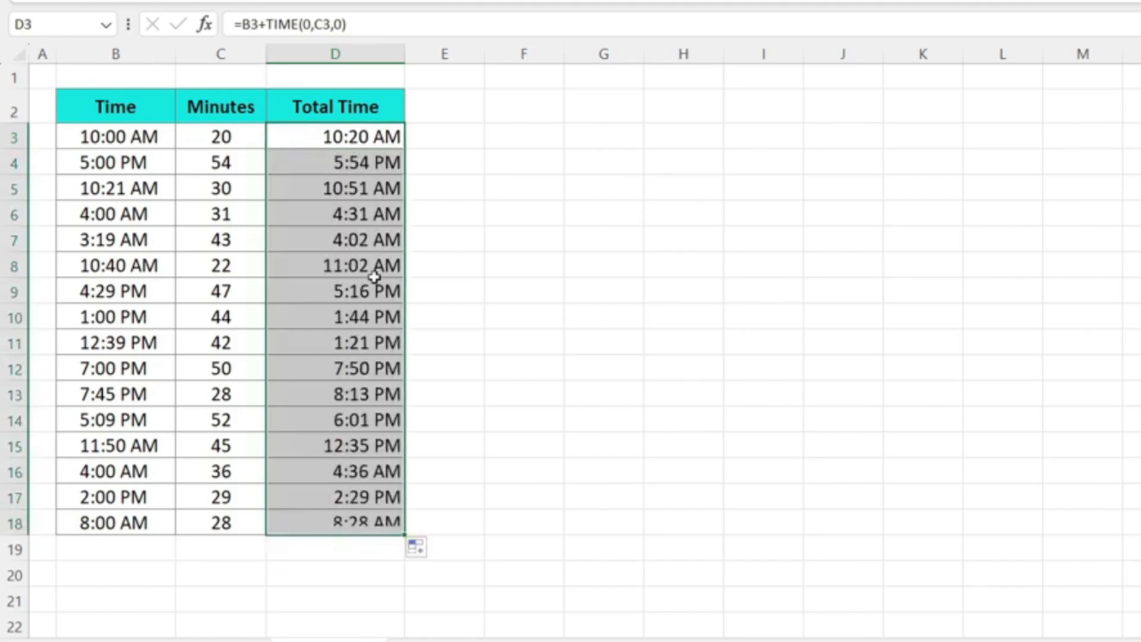
click(92, 159)
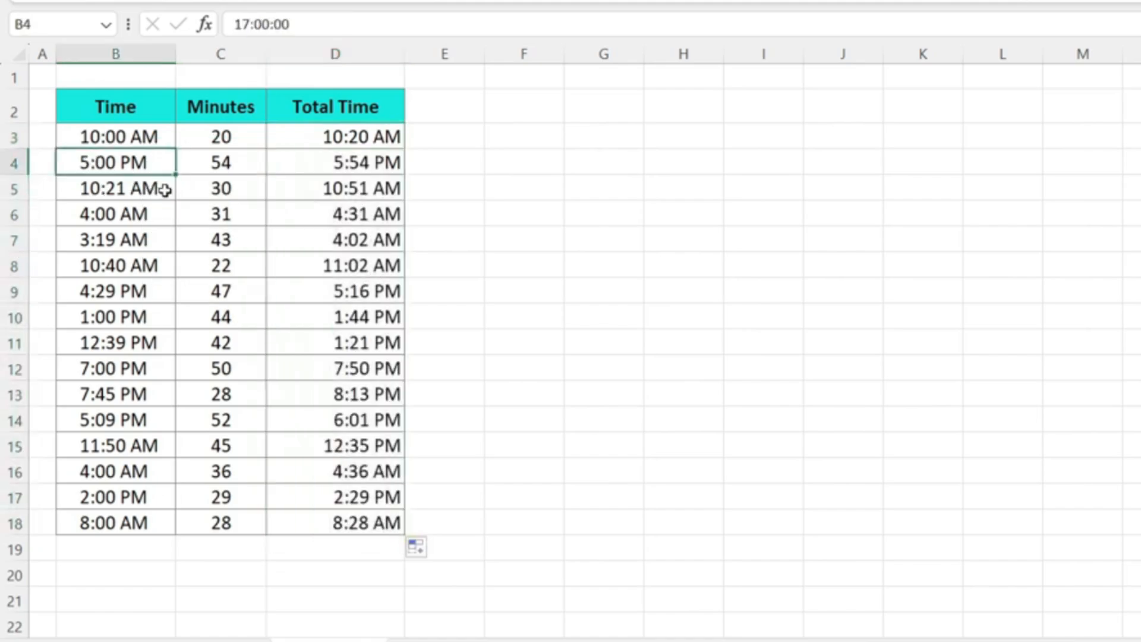
click(339, 369)
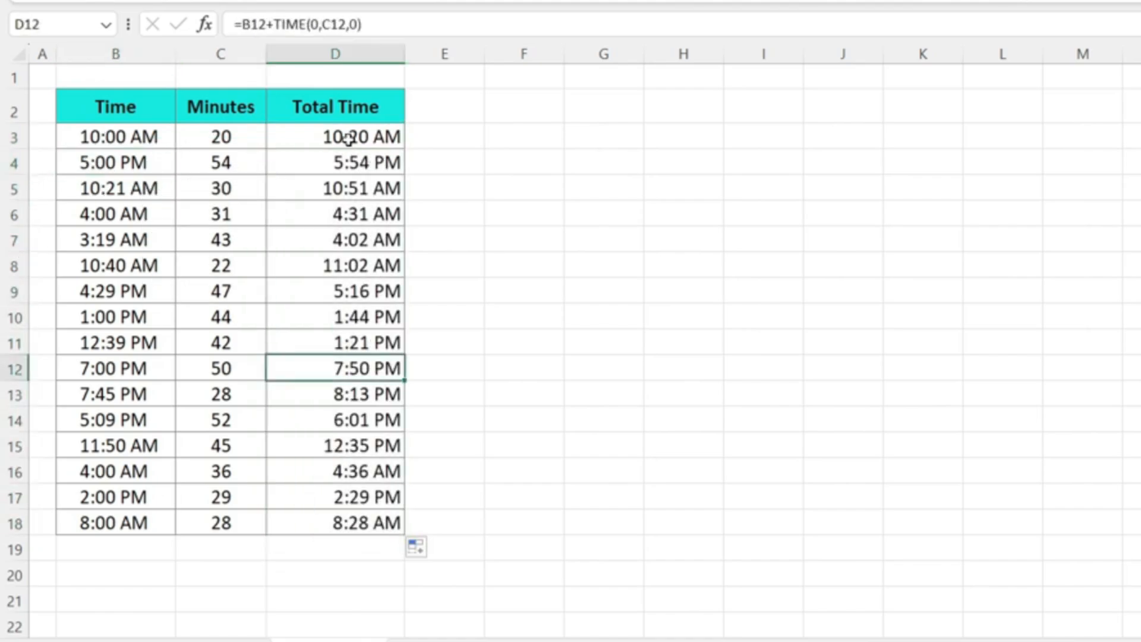
click(348, 137)
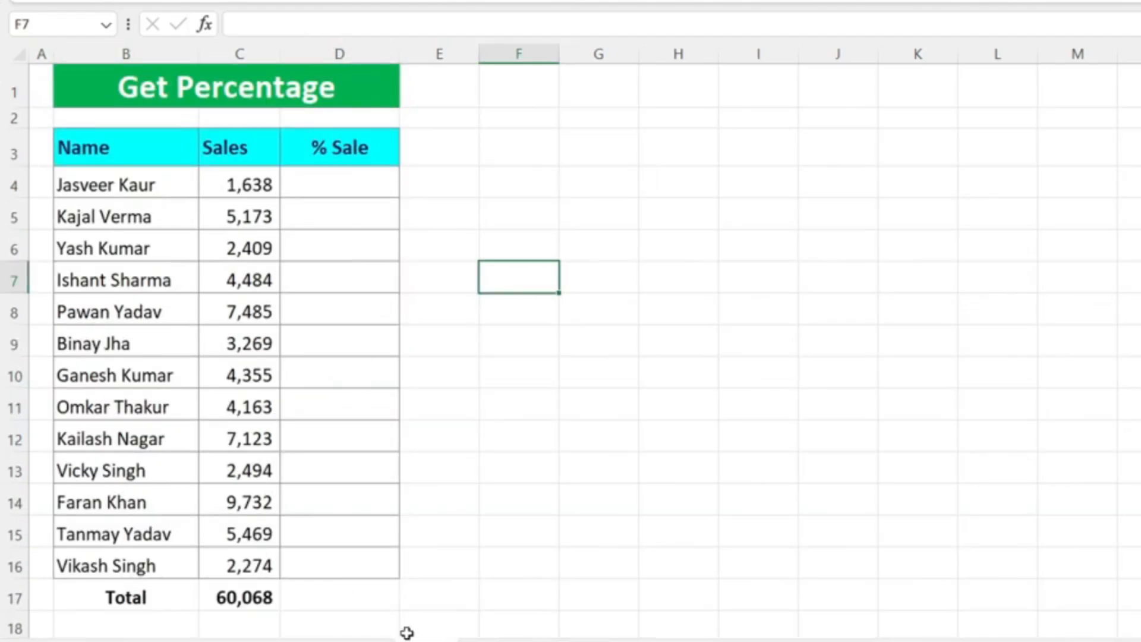
click(438, 471)
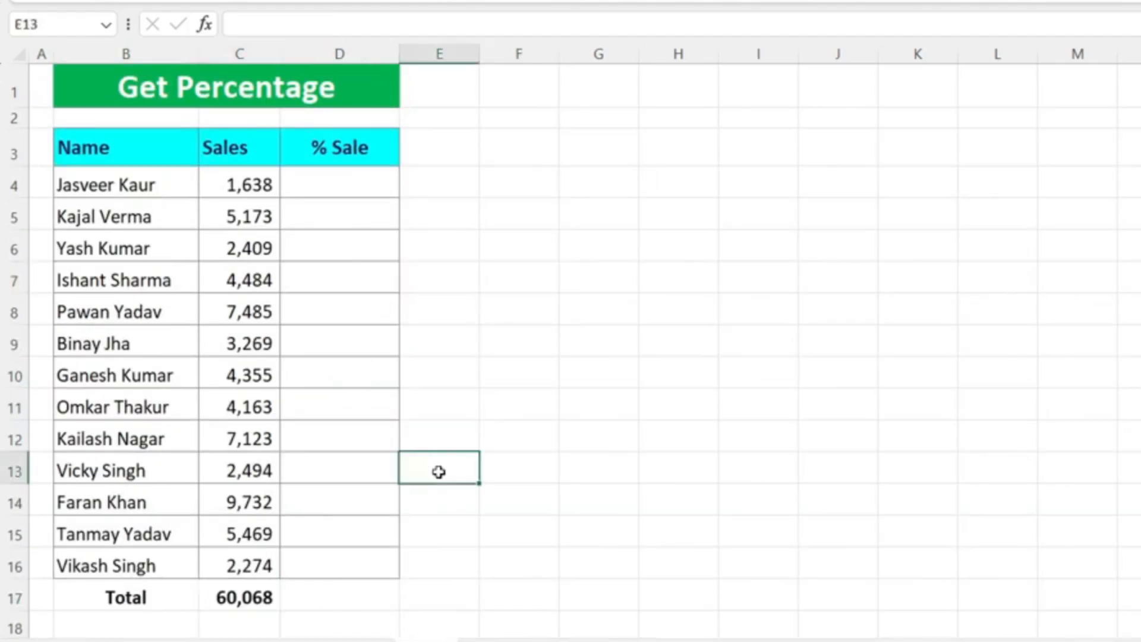
drag(97, 184, 38, 534)
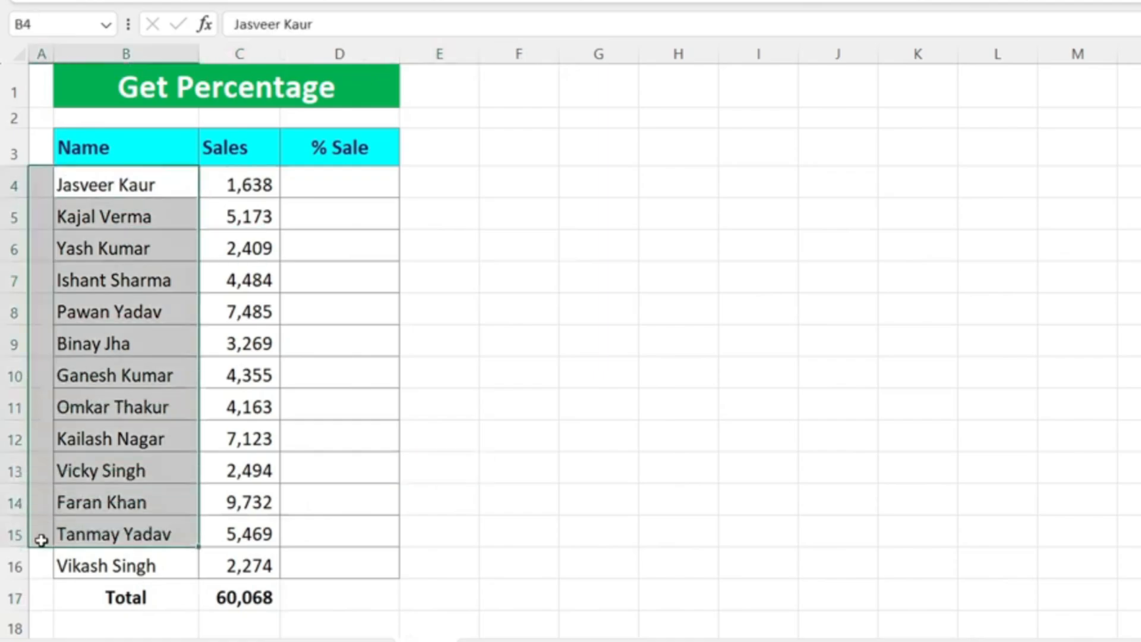
drag(231, 185, 197, 514)
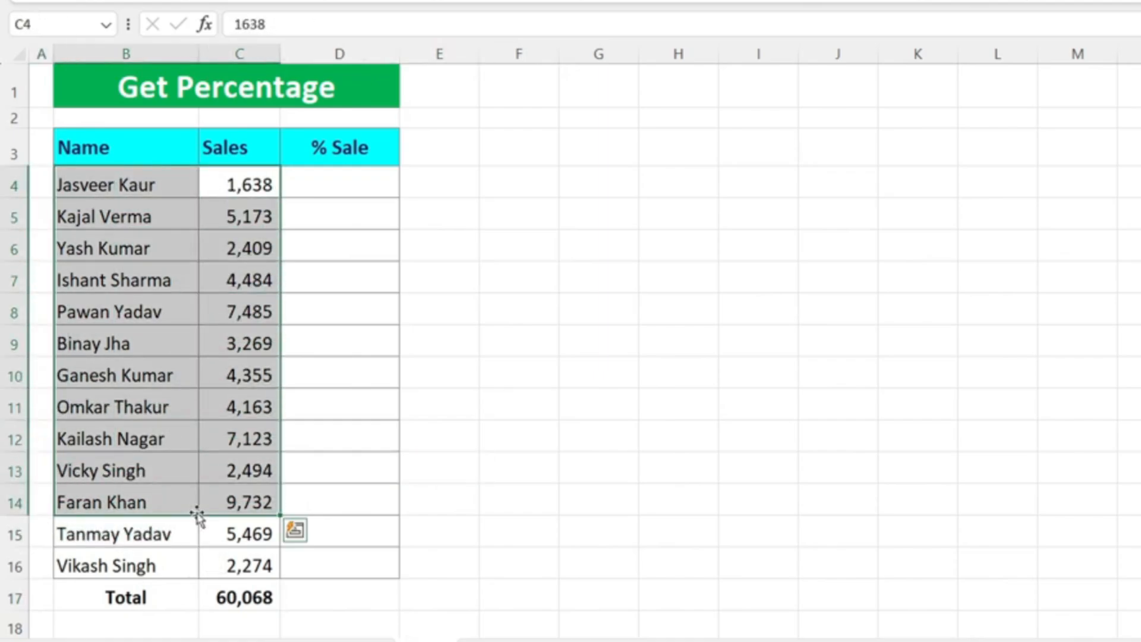
click(325, 211)
click(339, 181)
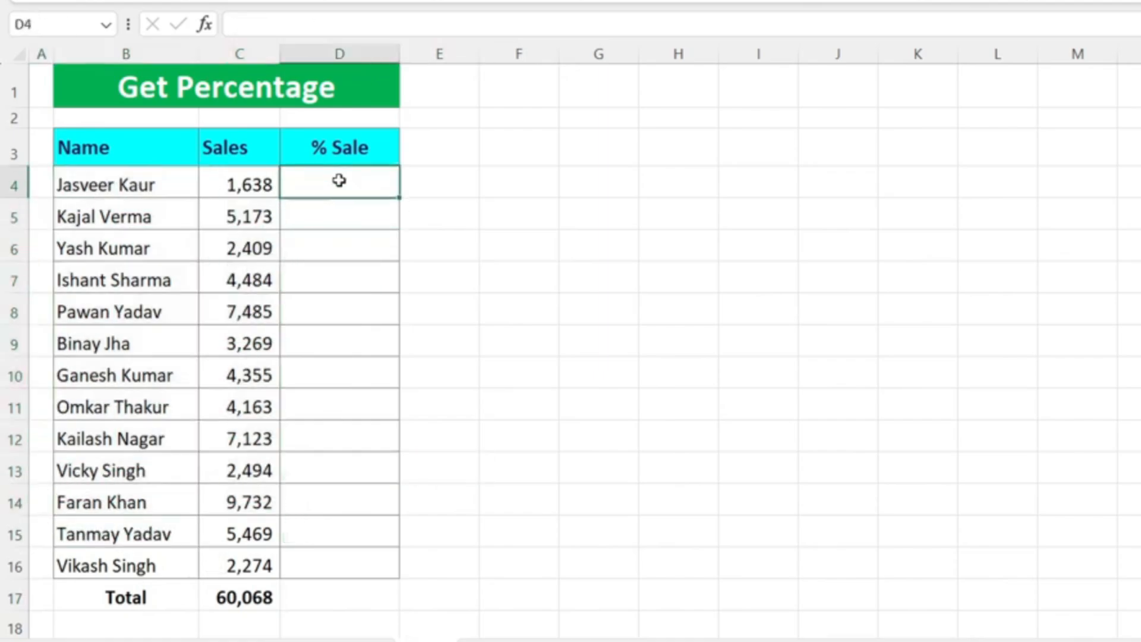
Fill the % Sale column with each person's share of the total, using Quick Analysis % Total on the sales in C4:C16.
drag(241, 185, 236, 556)
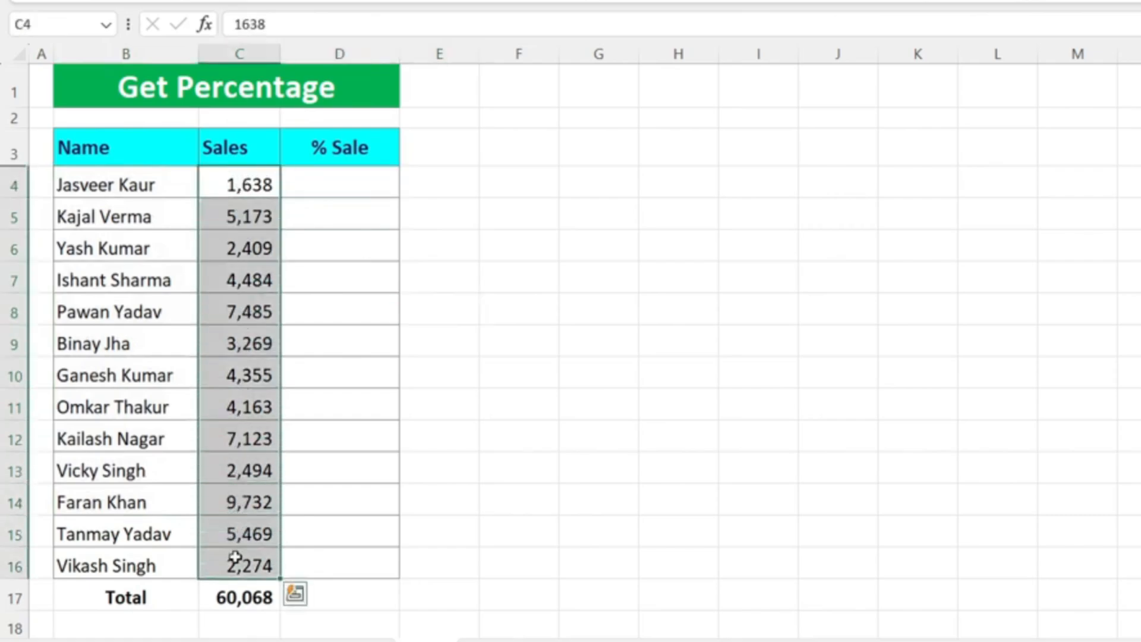
click(292, 594)
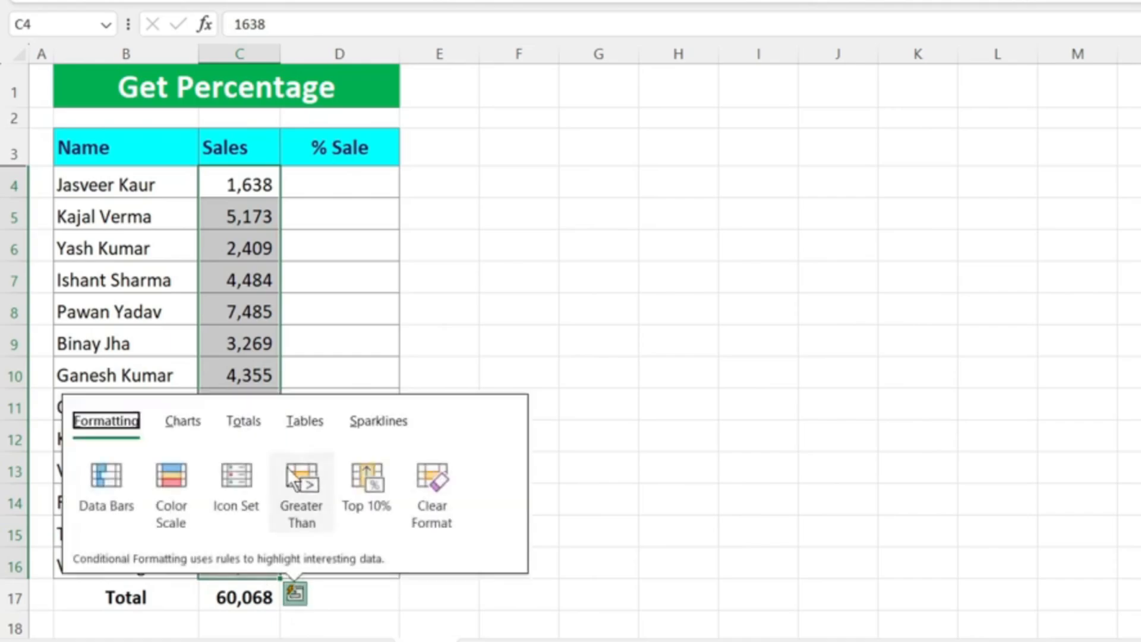
click(233, 423)
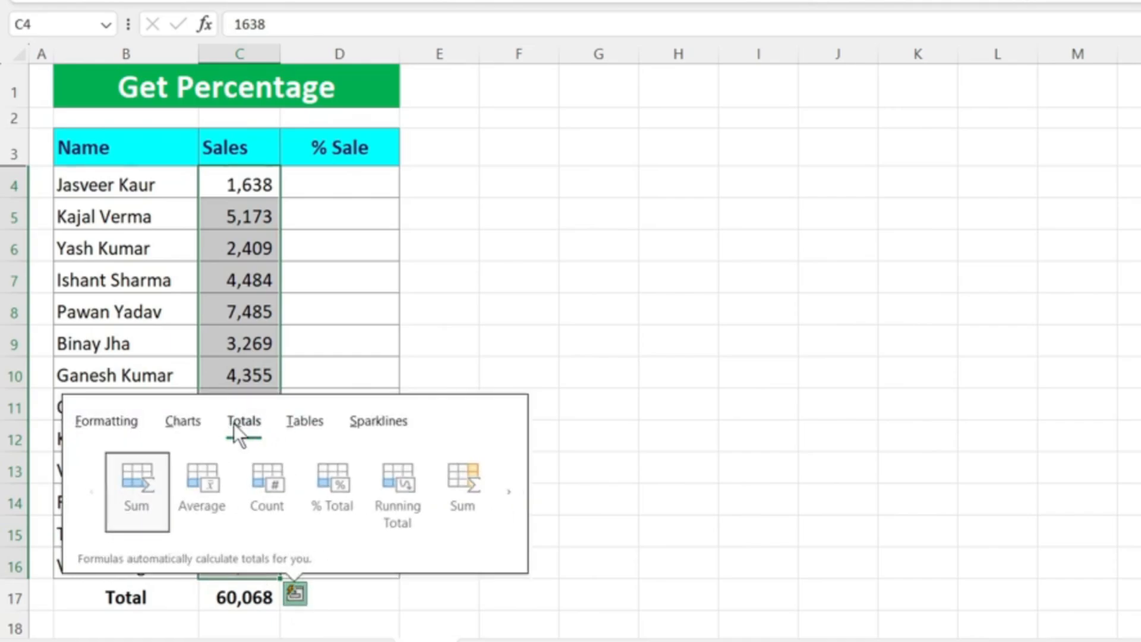
click(504, 490)
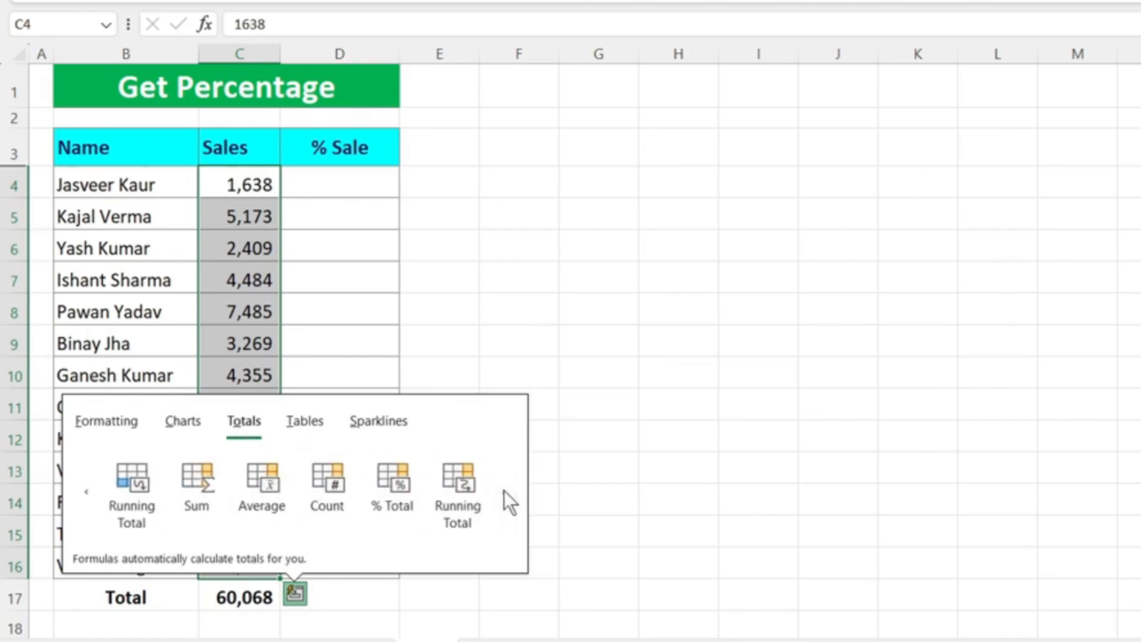
click(388, 483)
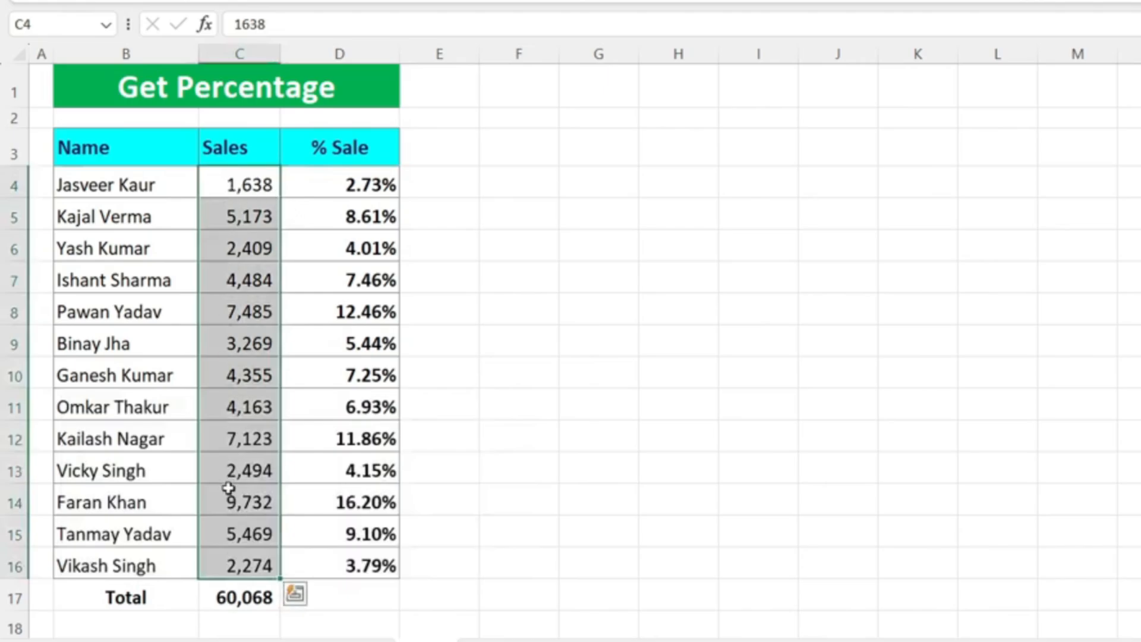
drag(369, 214, 340, 460)
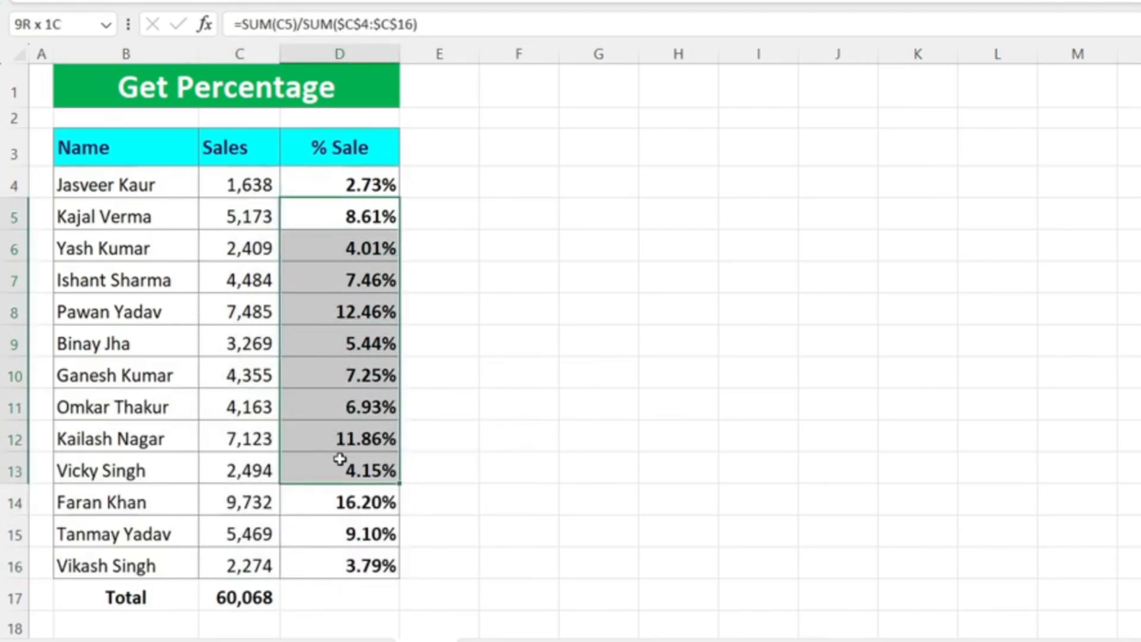
click(311, 553)
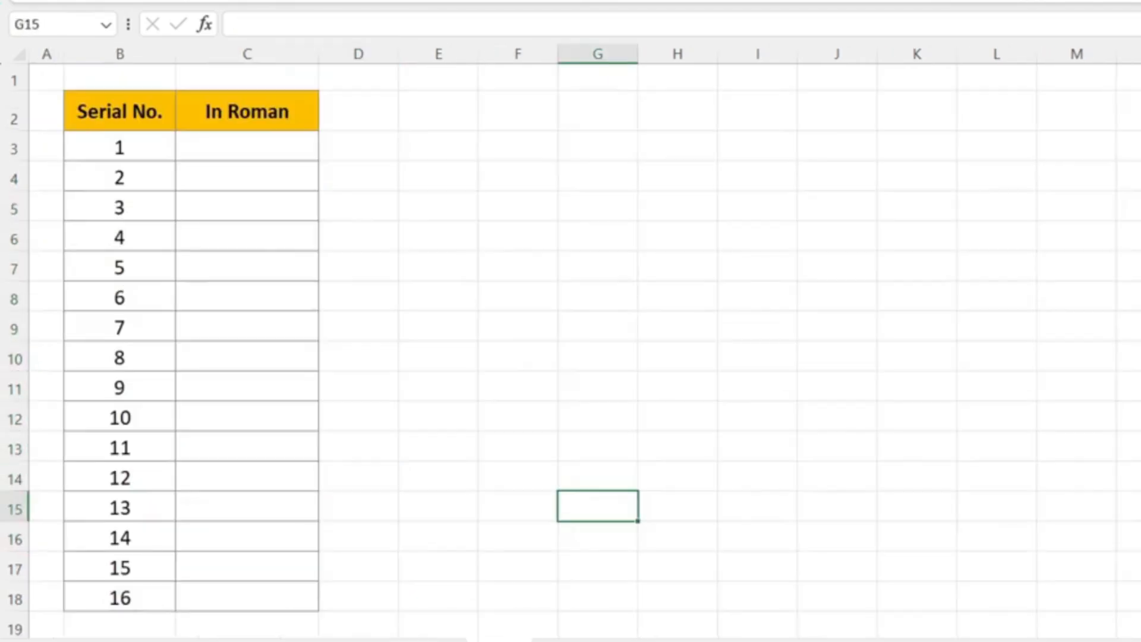
Enter the formula =ROMAN(B3) in C3 under In Roman.
drag(122, 155, 112, 392)
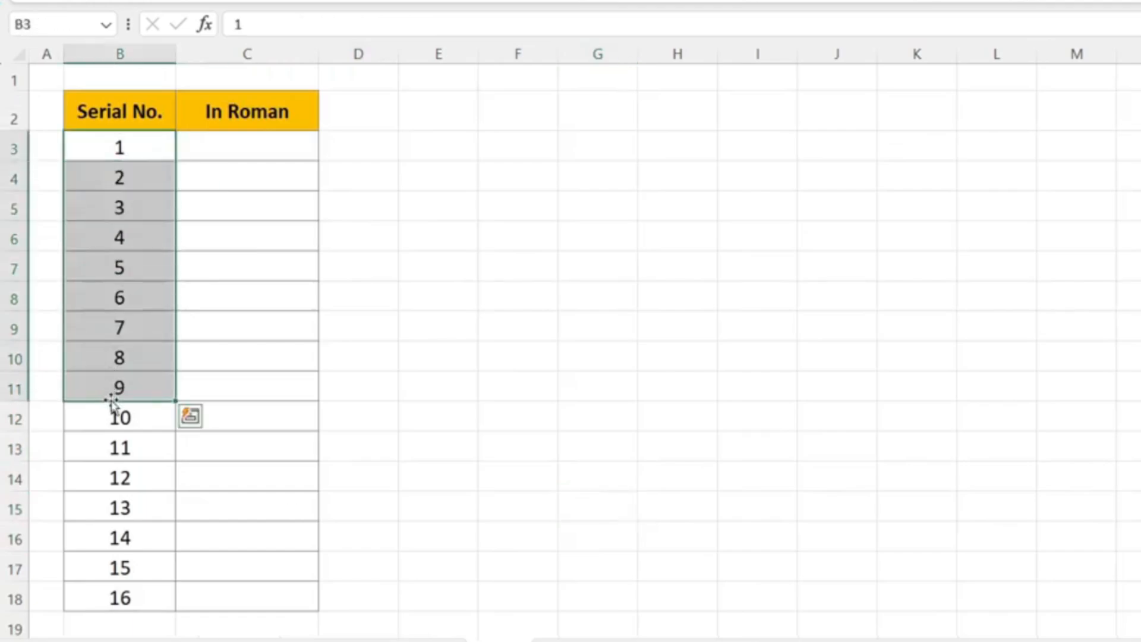
click(271, 158)
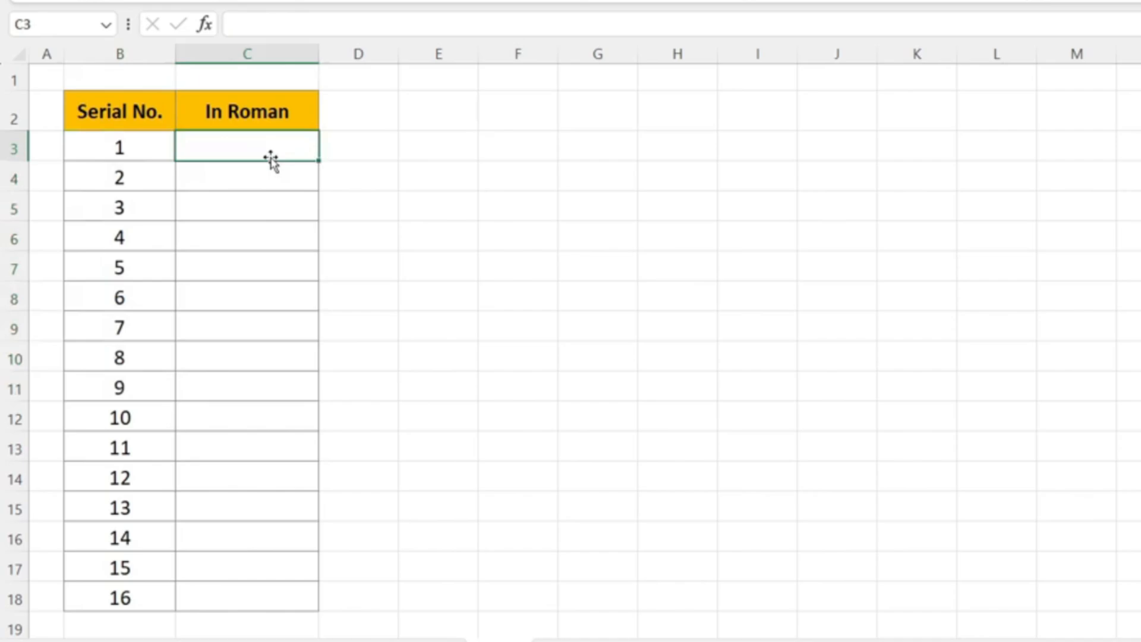
text(=roman)
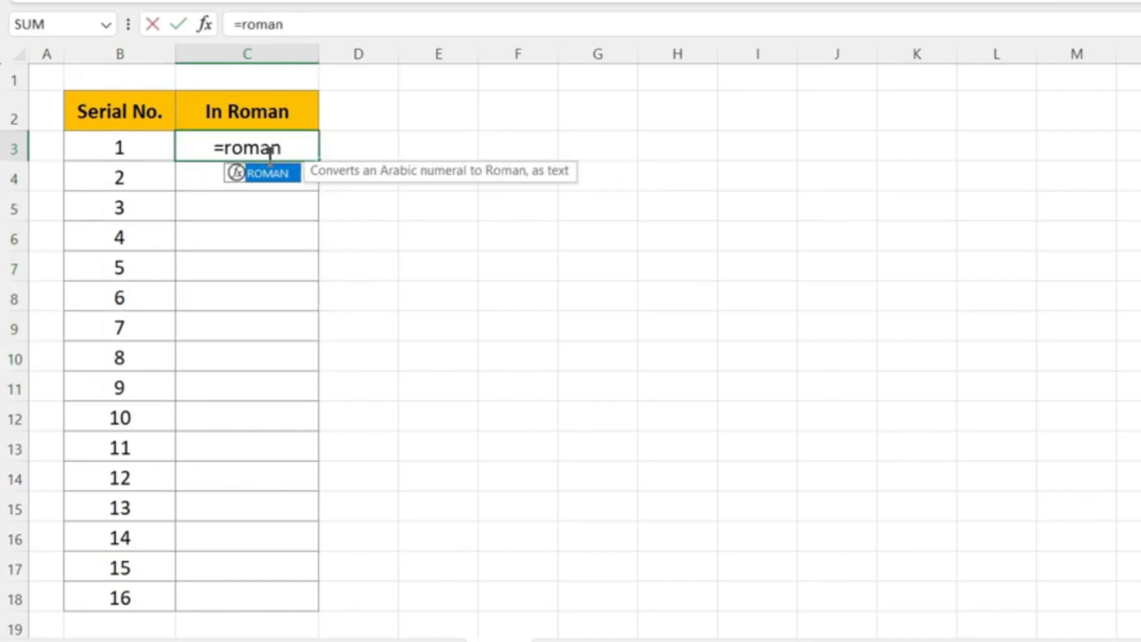
key(Tab)
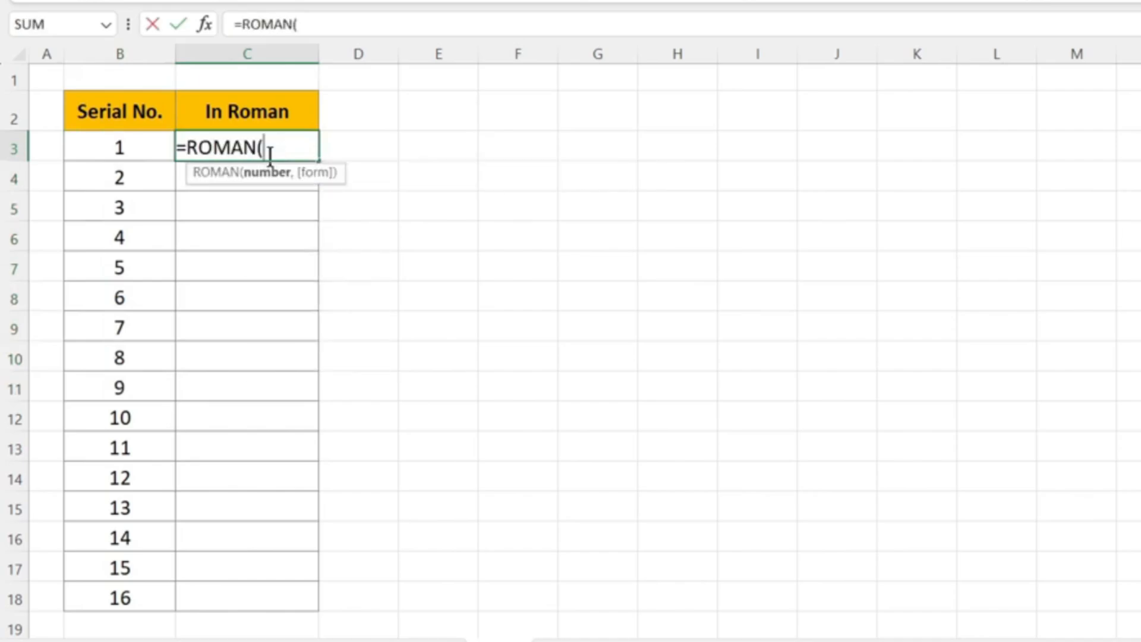
click(99, 147)
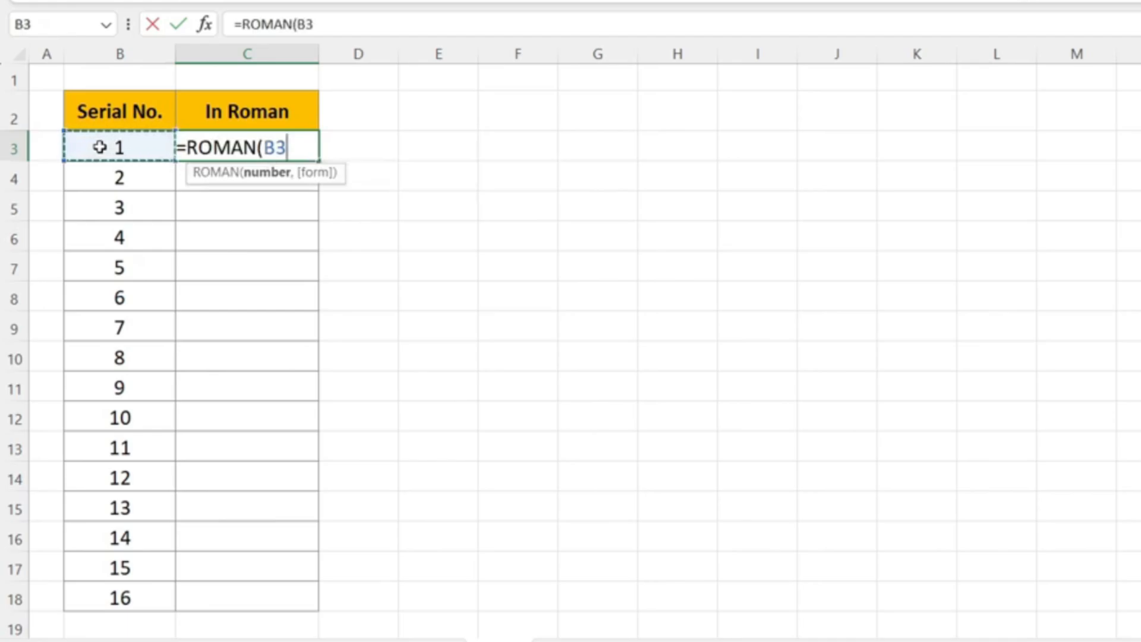
text())
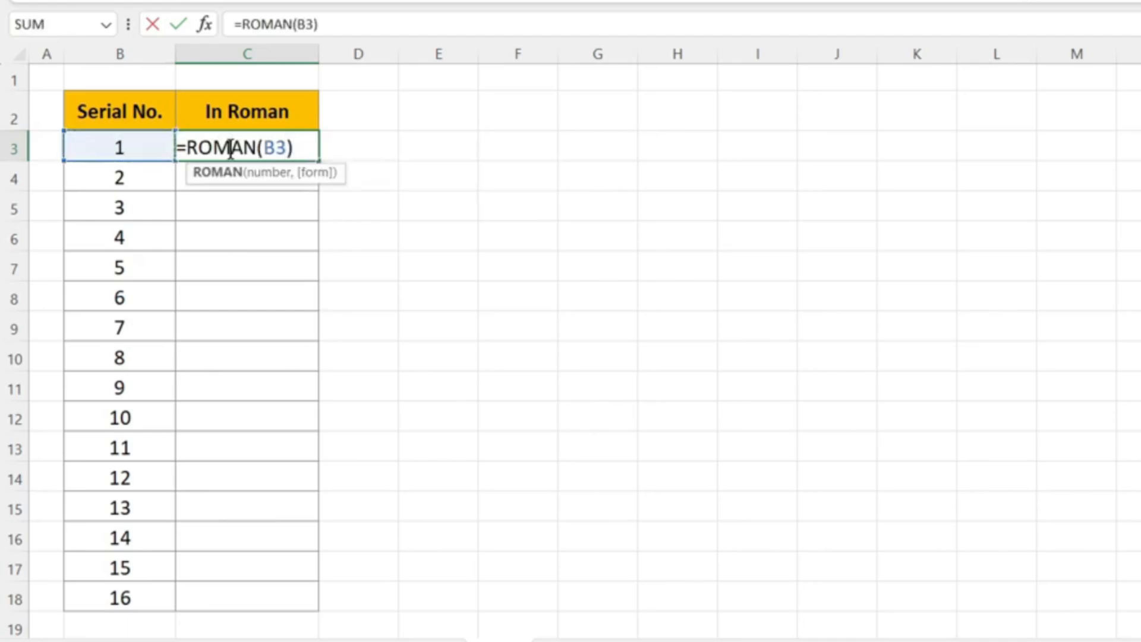
key(Return)
Fill the Roman numeral formula from C3 down to C18.
click(292, 150)
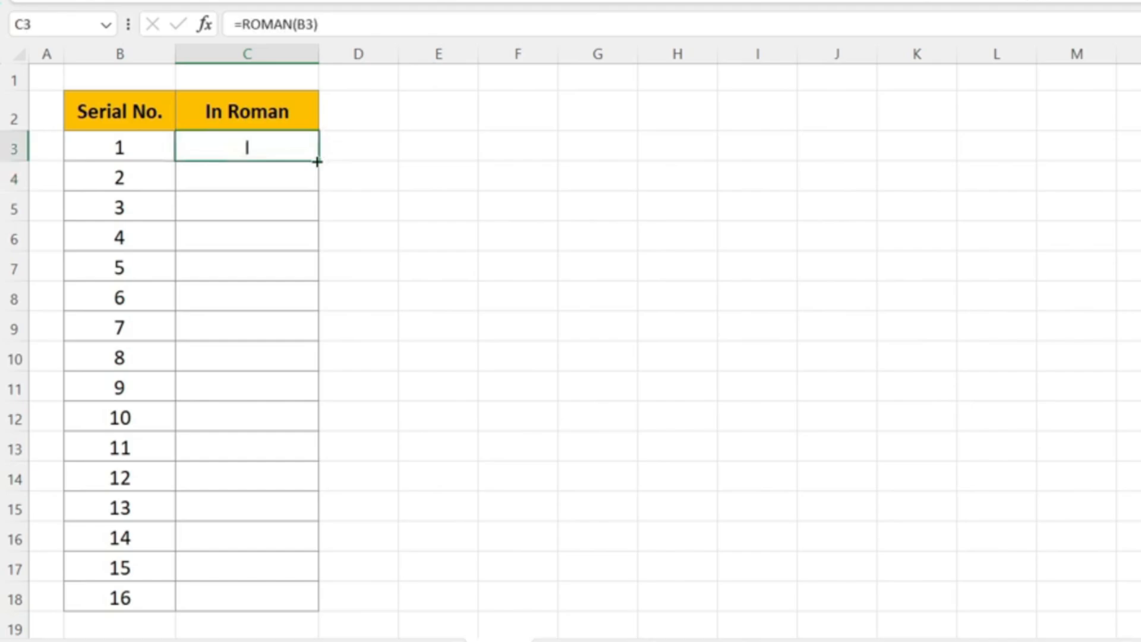
double_click(317, 162)
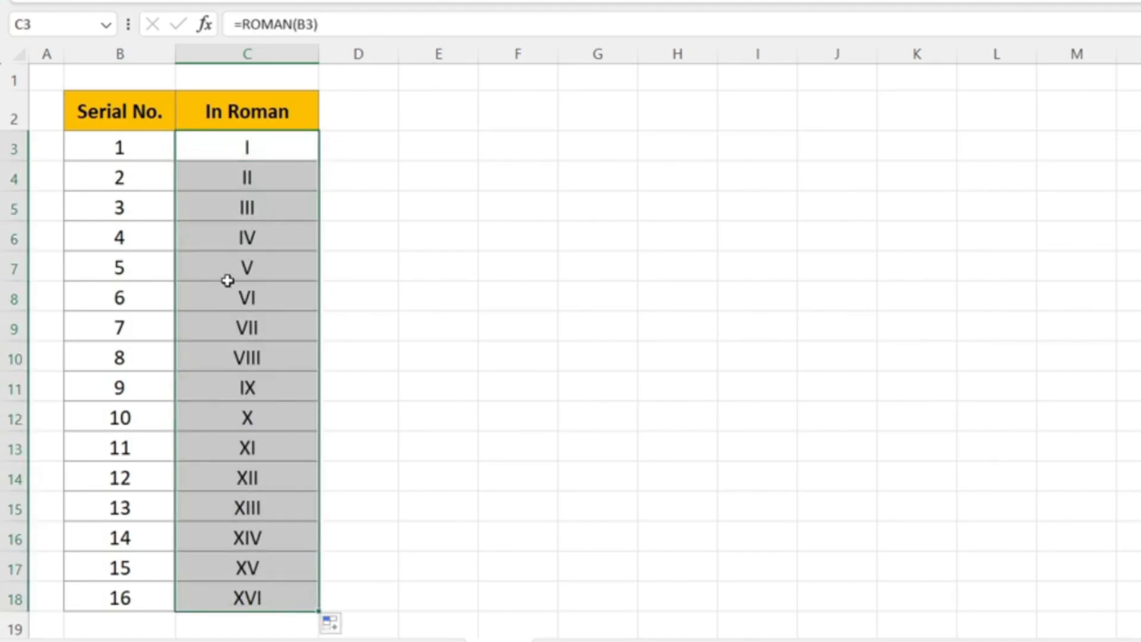
click(230, 280)
key(Up)
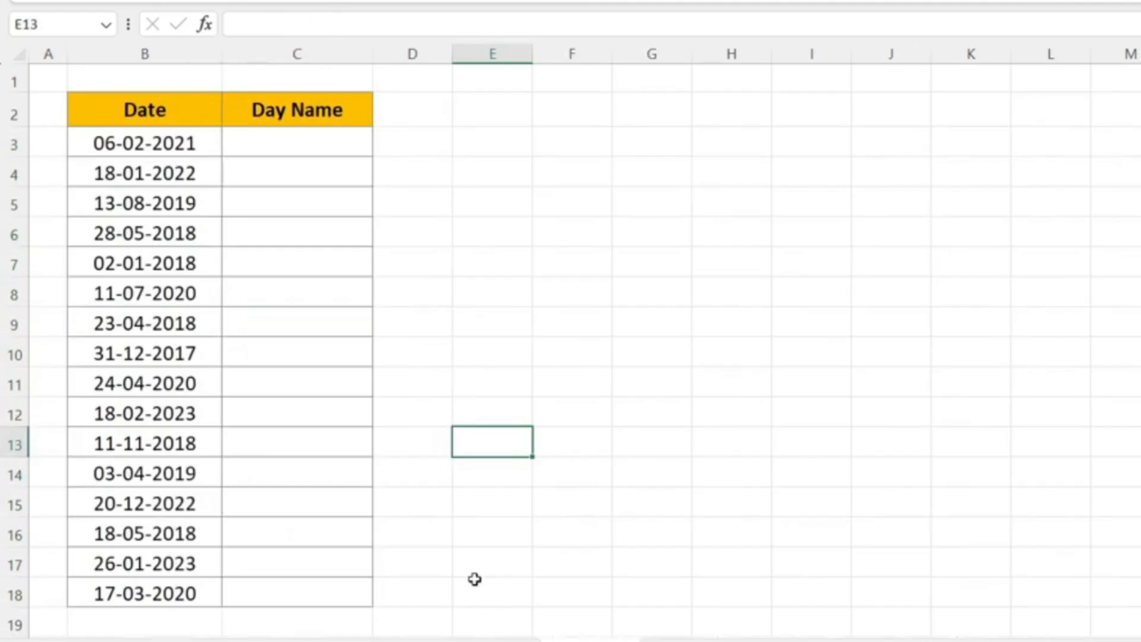
key(Left)
key(Left)
drag(137, 134, 112, 459)
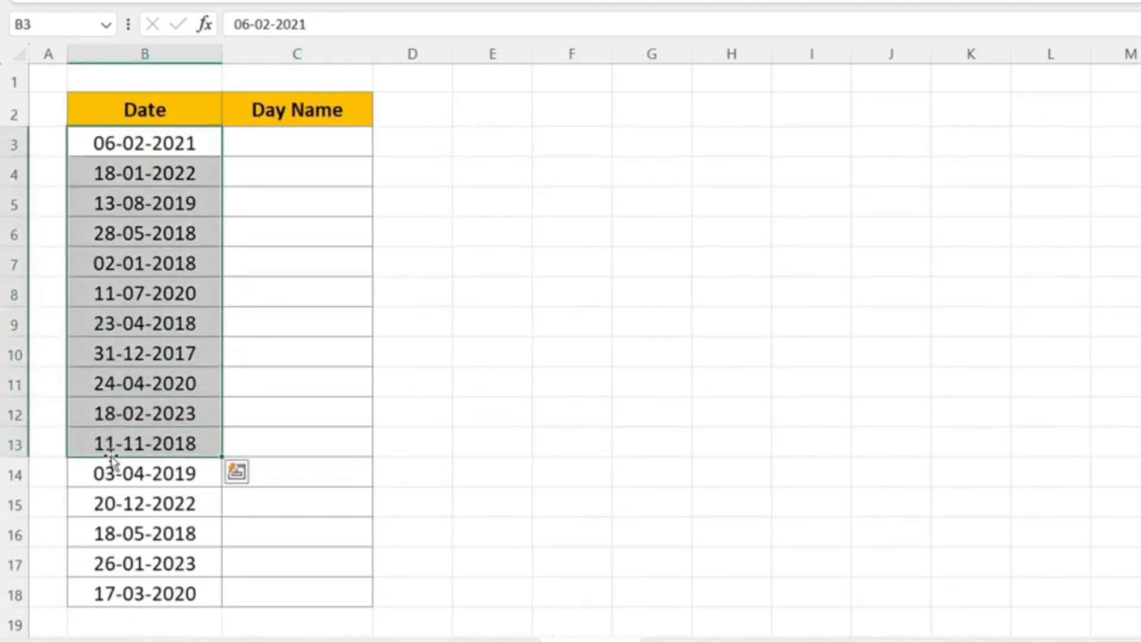
click(145, 358)
click(229, 230)
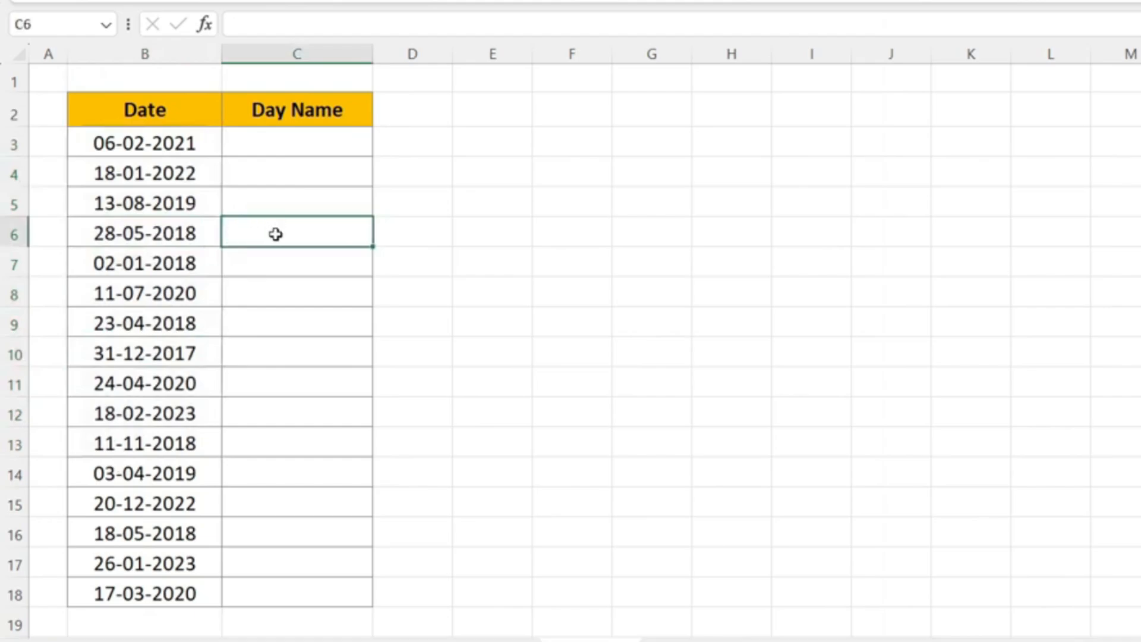
click(184, 414)
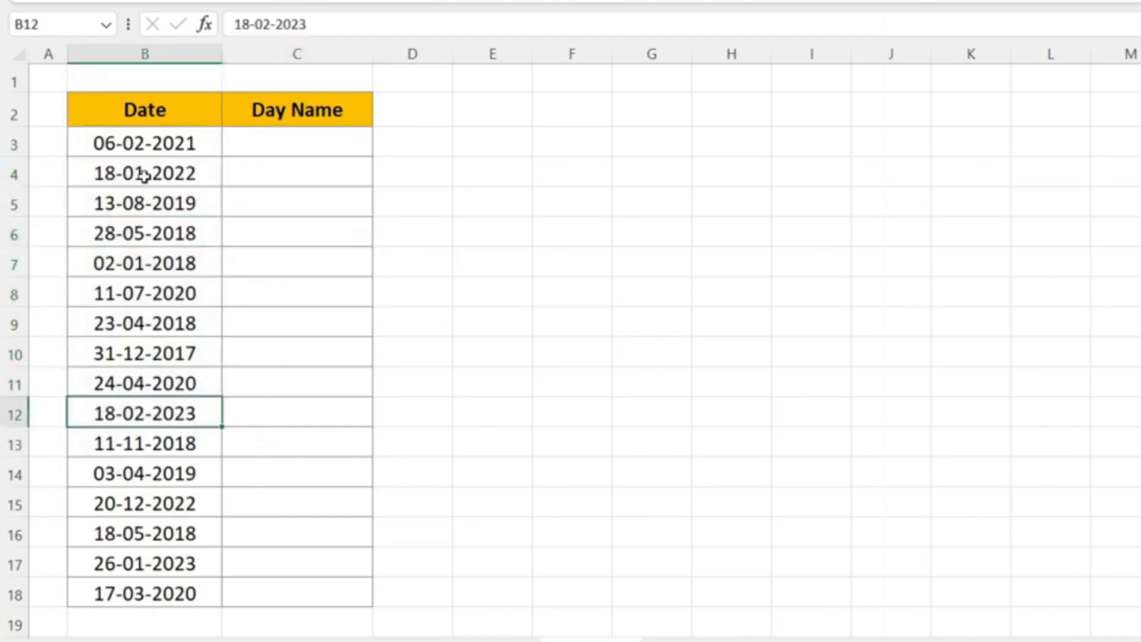
Copy the dates in B3:B18 into the Day Name column starting at C3.
drag(128, 145, 135, 579)
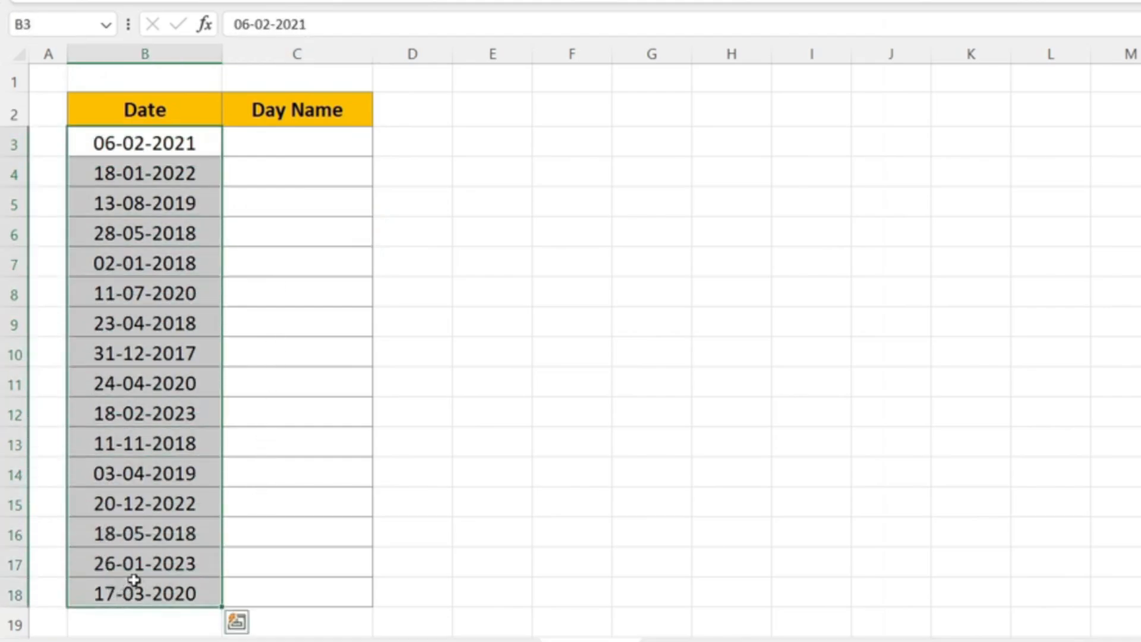
key(ctrl+c)
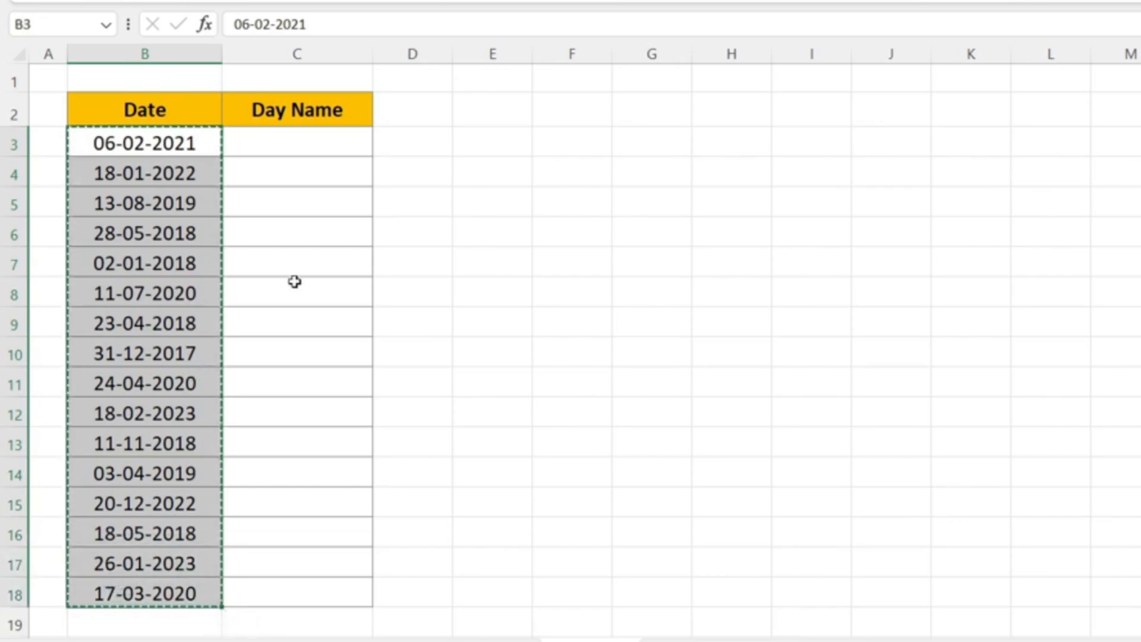
click(300, 143)
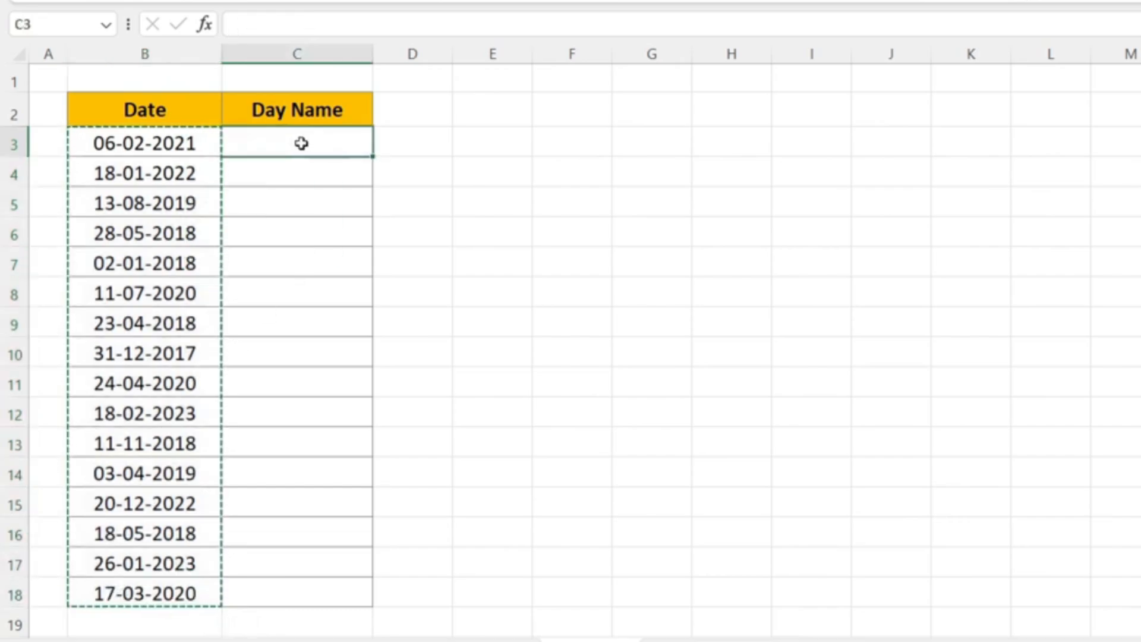
key(ctrl+v)
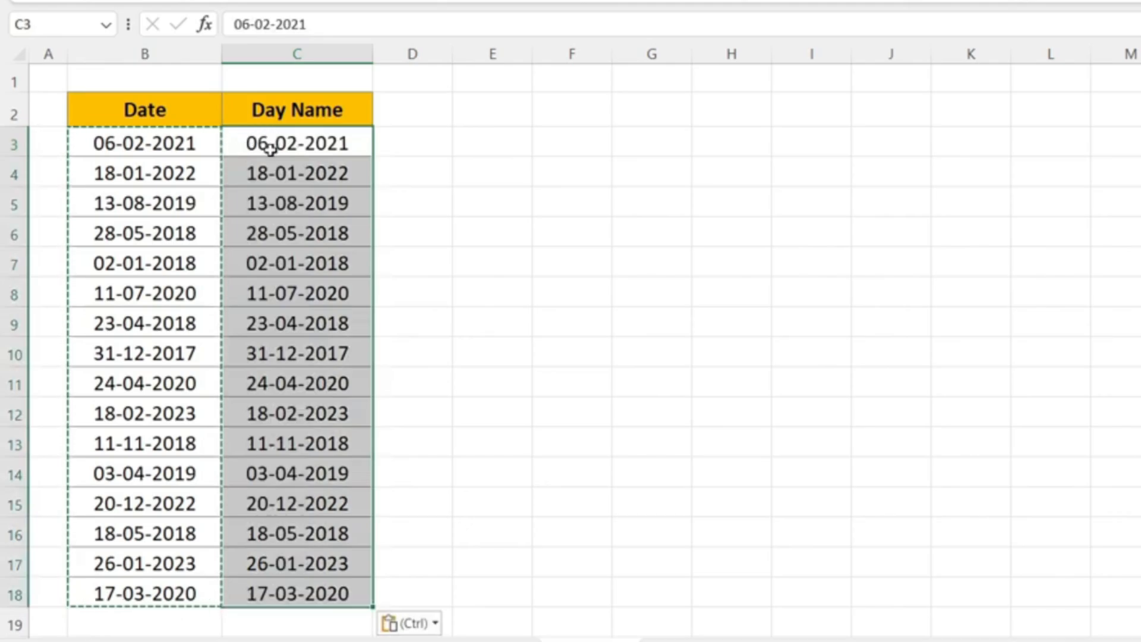
key(Escape)
Apply the custom number format dddd to the copied dates in C3:C18 so they display as day names.
key(ctrl+1)
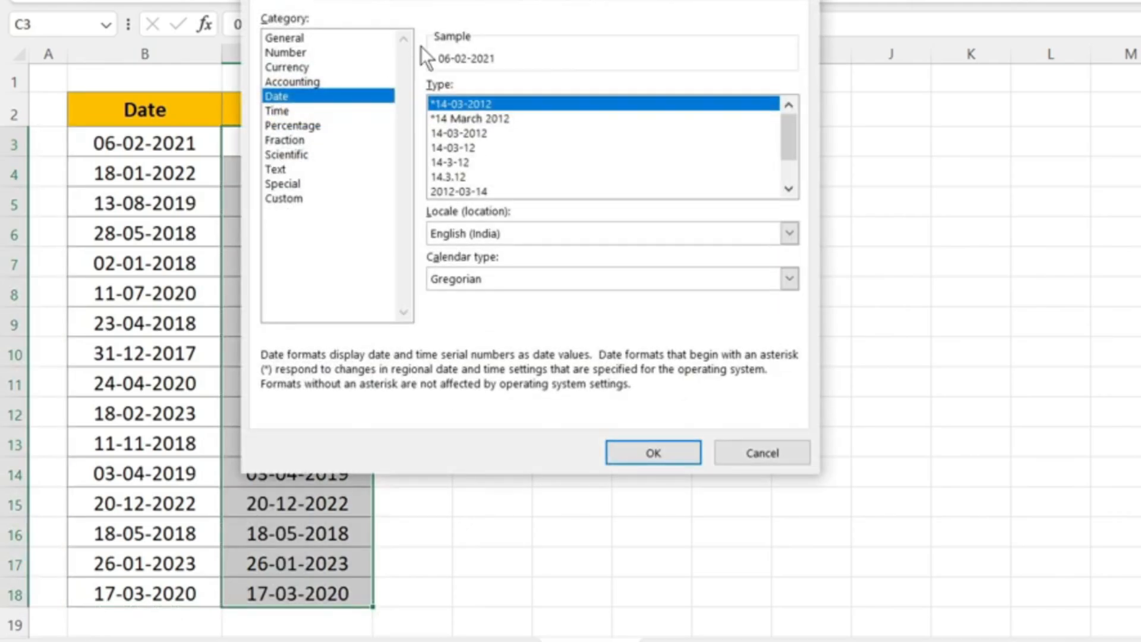
click(283, 198)
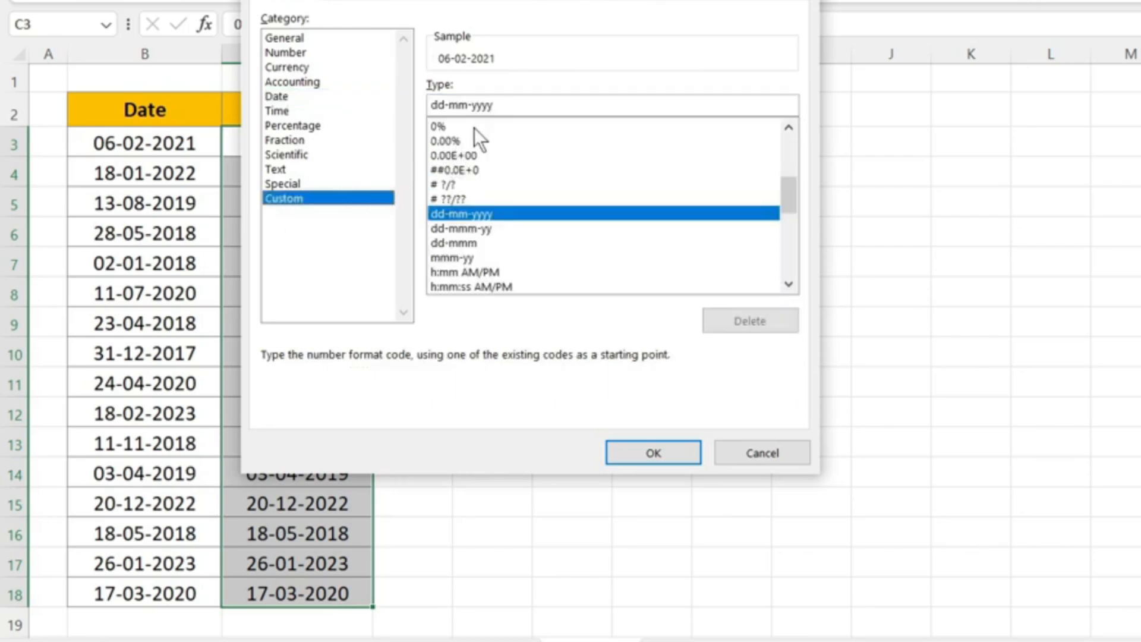
drag(503, 105, 431, 106)
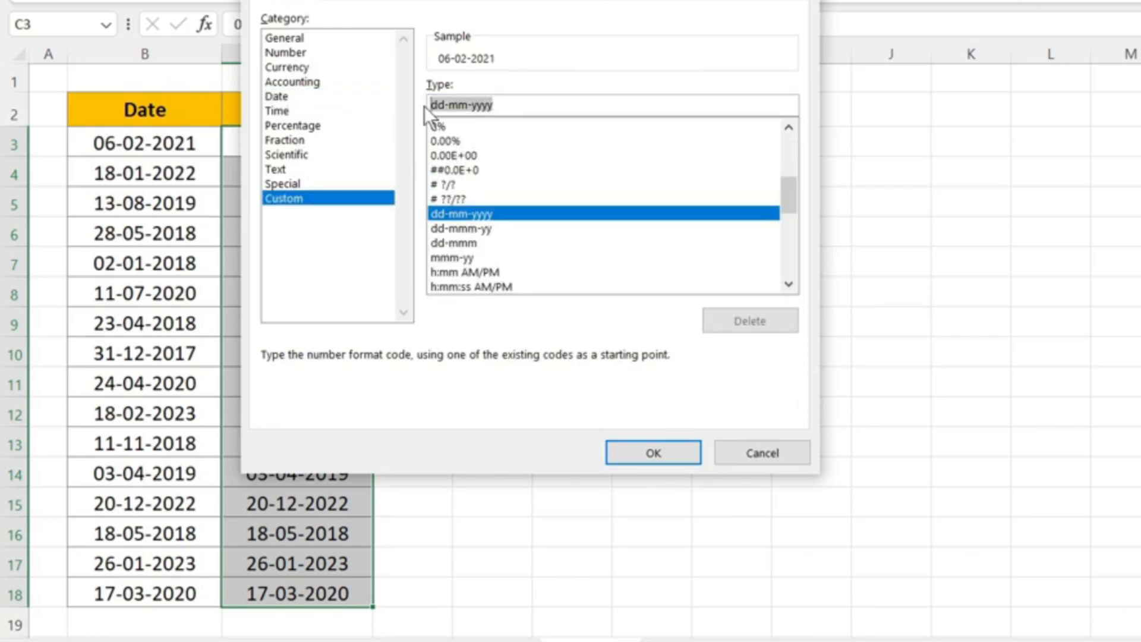
text(dddd)
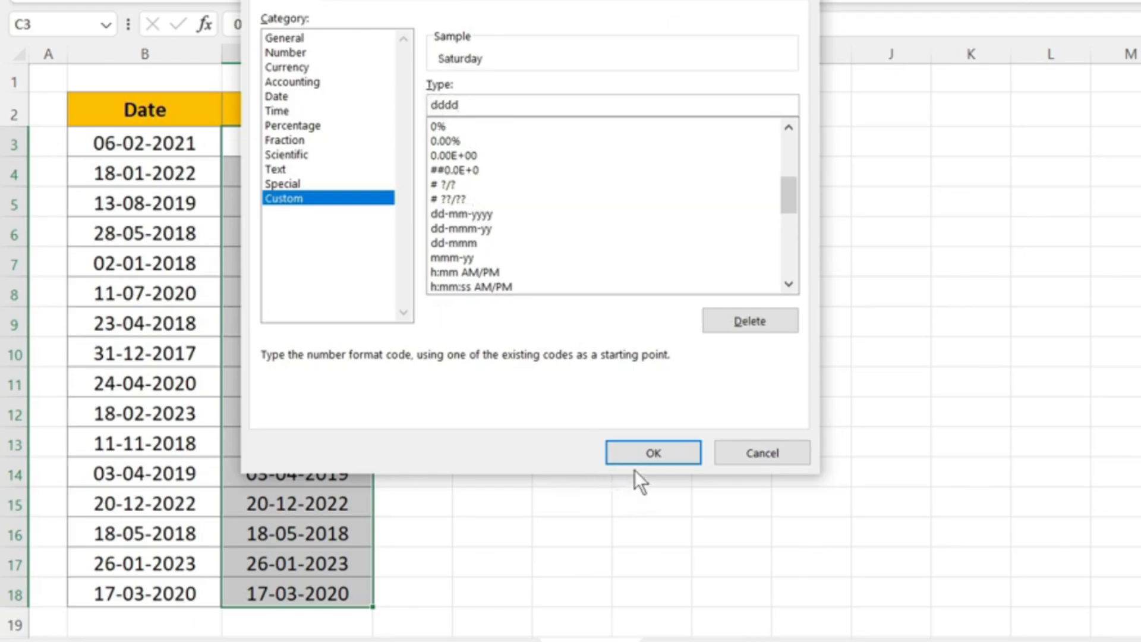
click(634, 453)
click(285, 402)
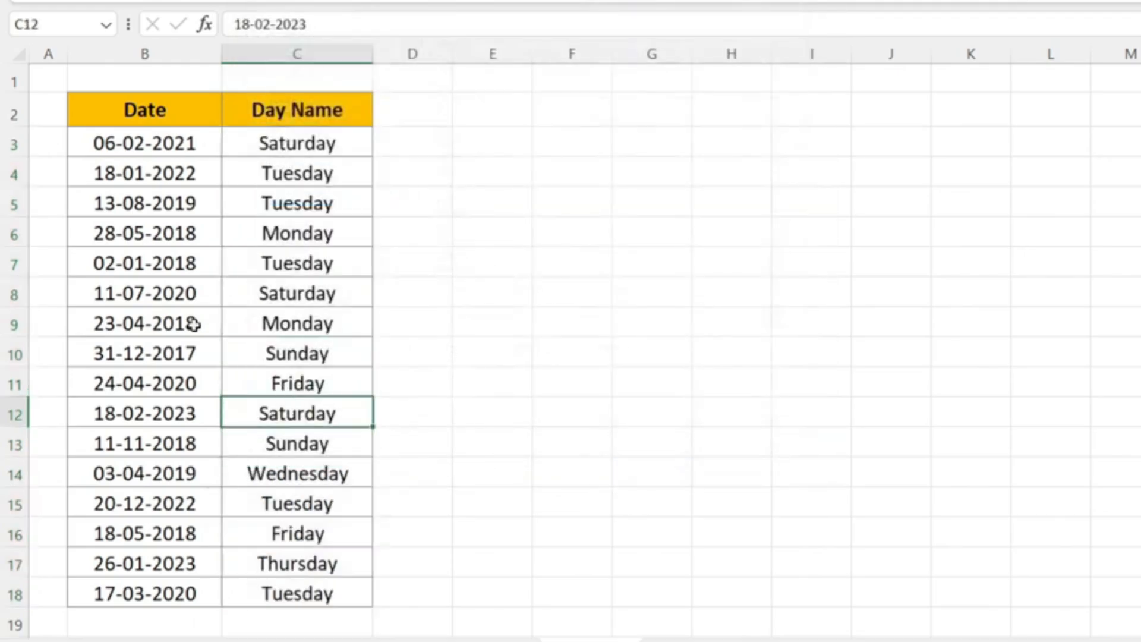
drag(301, 142, 295, 601)
click(412, 442)
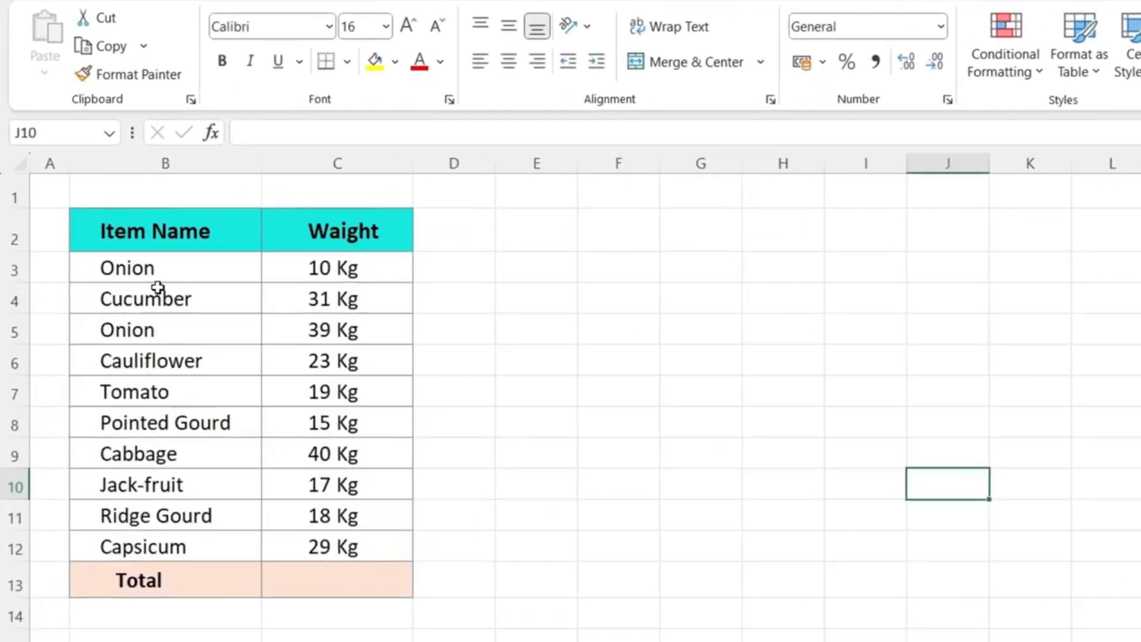
drag(130, 242, 110, 585)
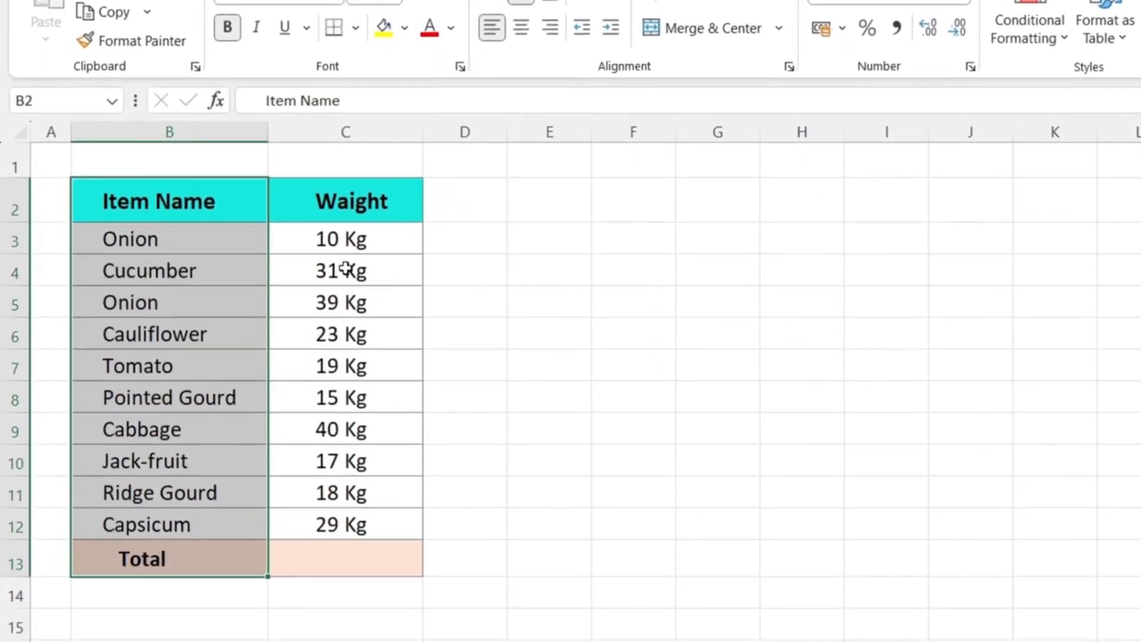
drag(346, 306, 331, 536)
drag(331, 425, 331, 420)
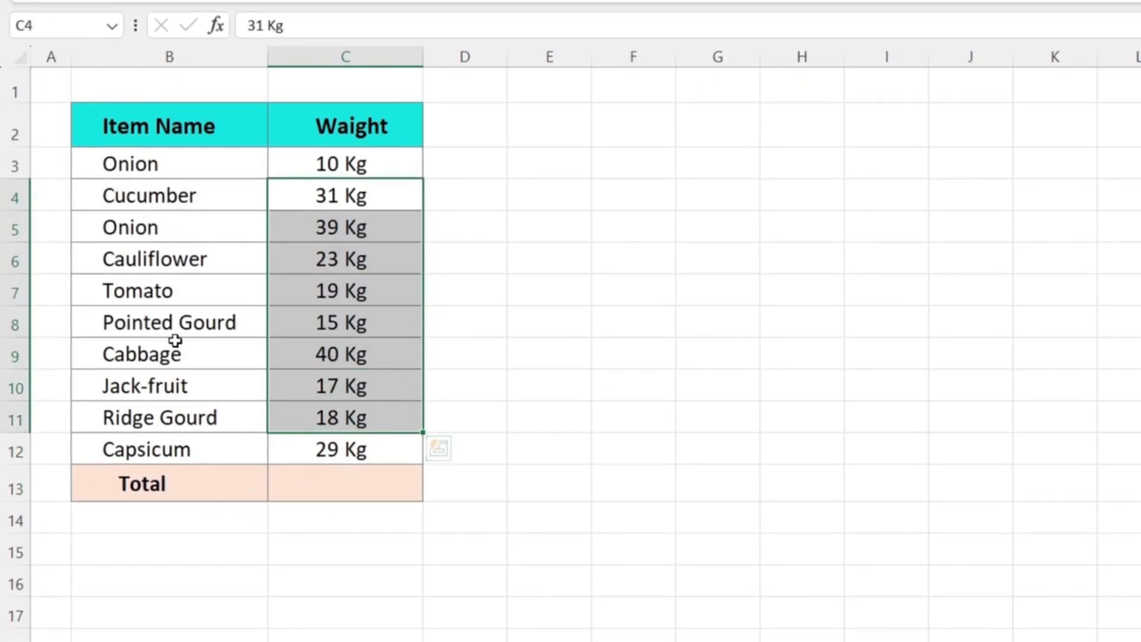
Enter the formula =SUM(C3:C12) in C13 to total the item weights.
click(320, 476)
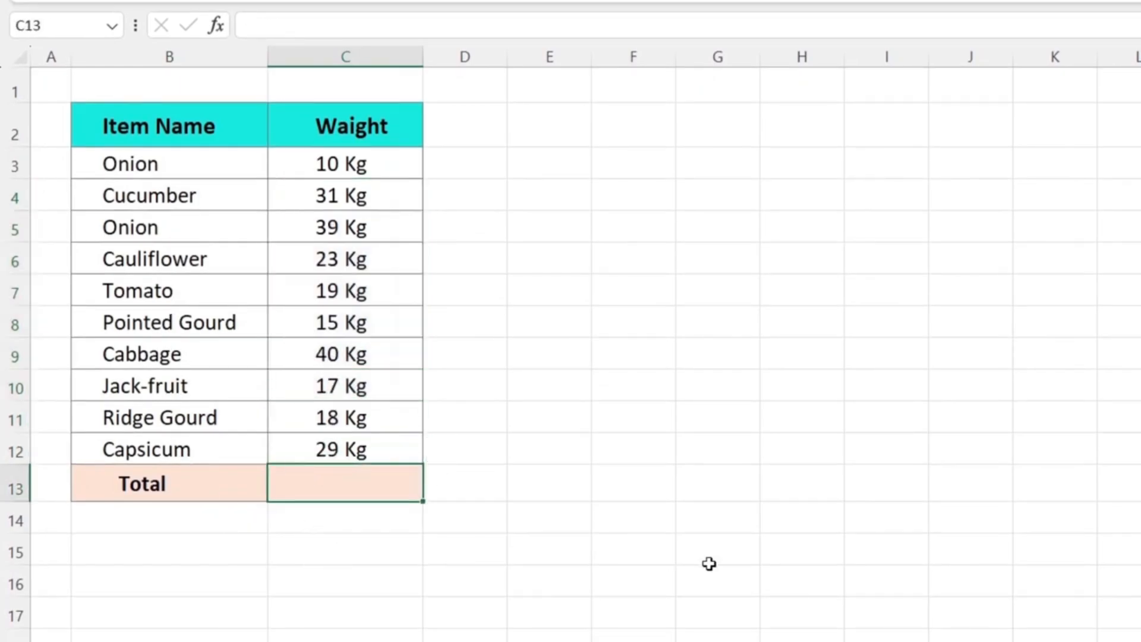
text(=sum)
key(Tab)
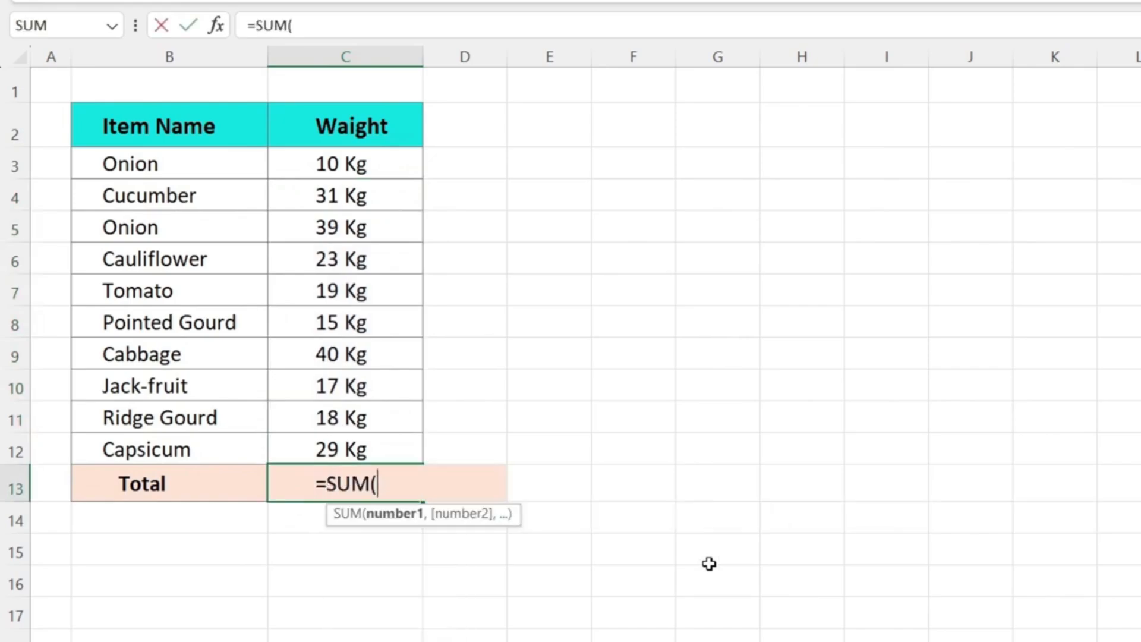
click(342, 164)
drag(357, 163, 336, 436)
key(ctrl+Return)
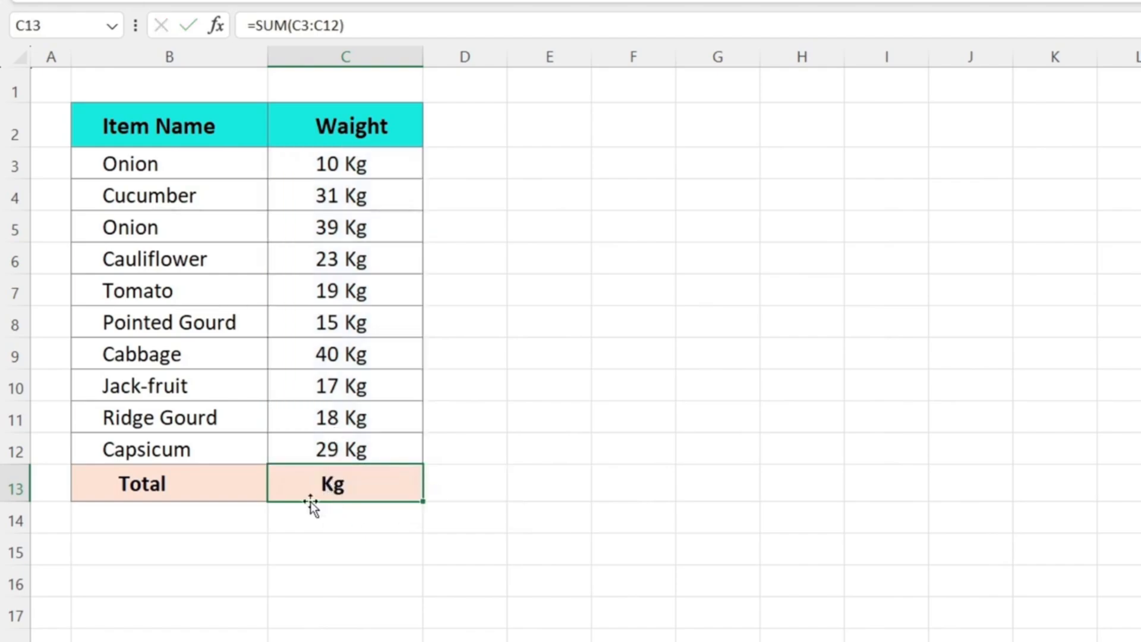
drag(343, 206, 327, 410)
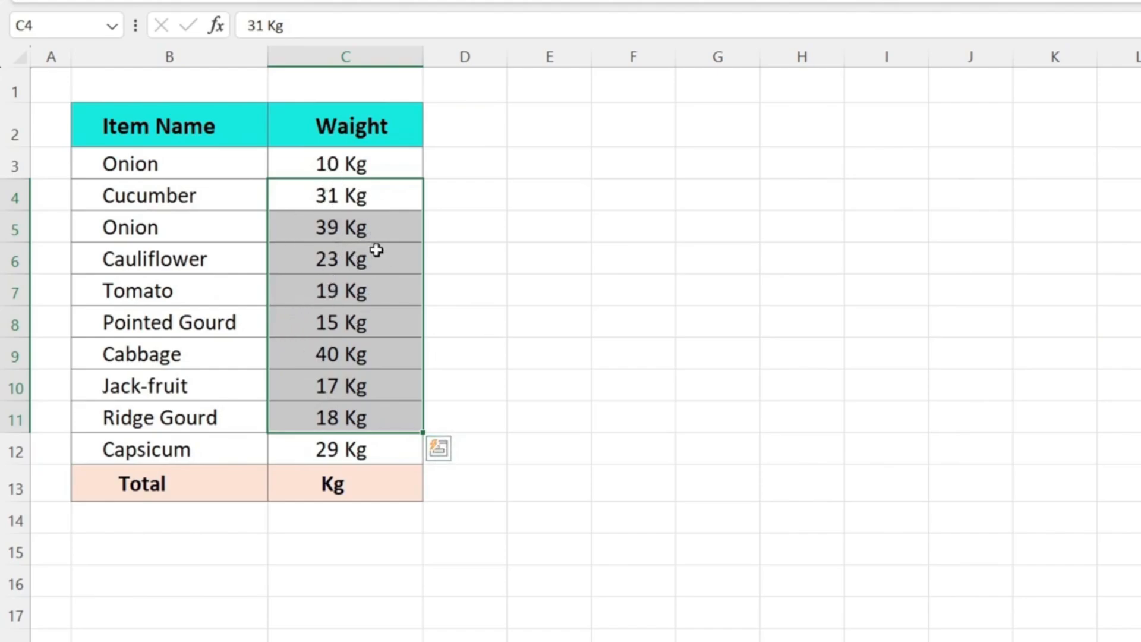
Clear the total in C13 and use Find and Replace to remove every Kg from the weights in C3:C12.
click(326, 484)
key(Delete)
drag(344, 164, 337, 438)
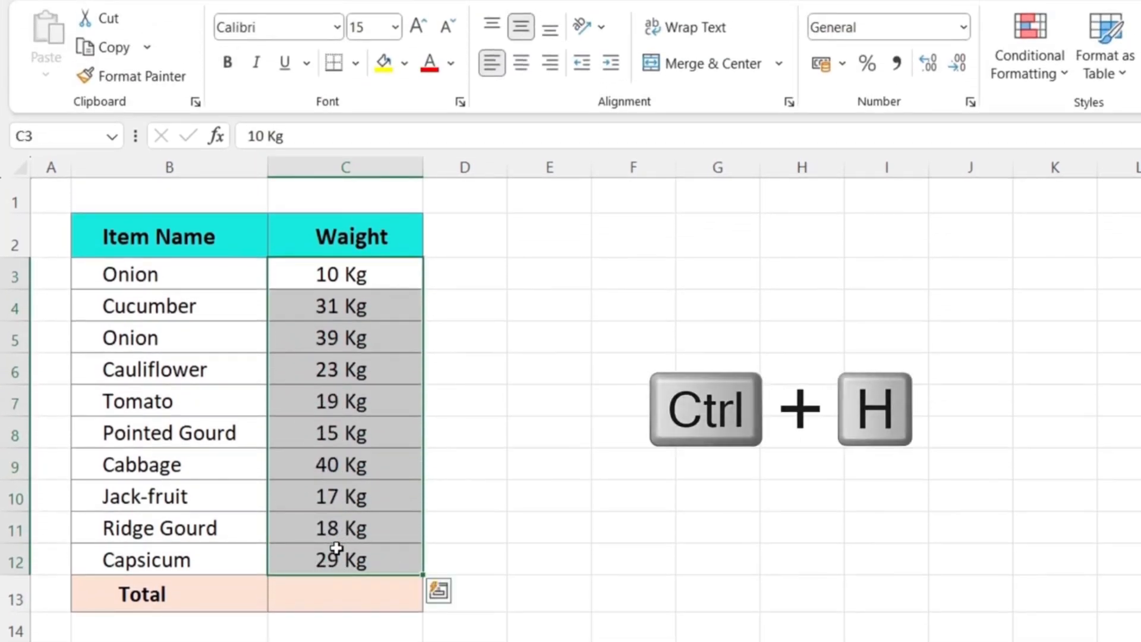
key(ctrl+h)
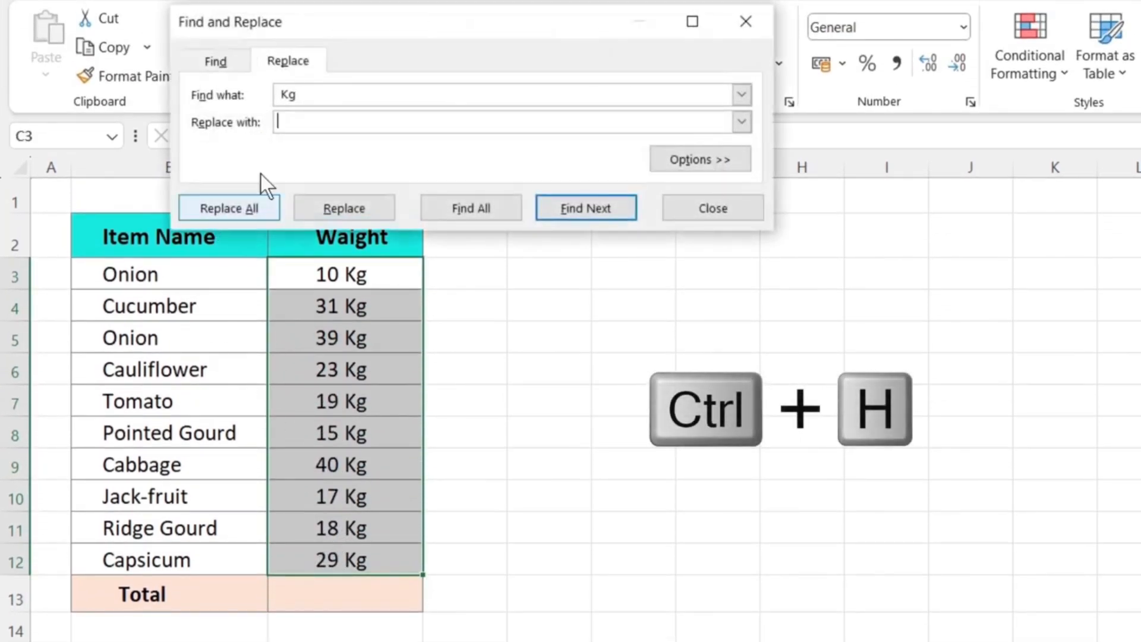
drag(309, 95, 270, 97)
click(313, 117)
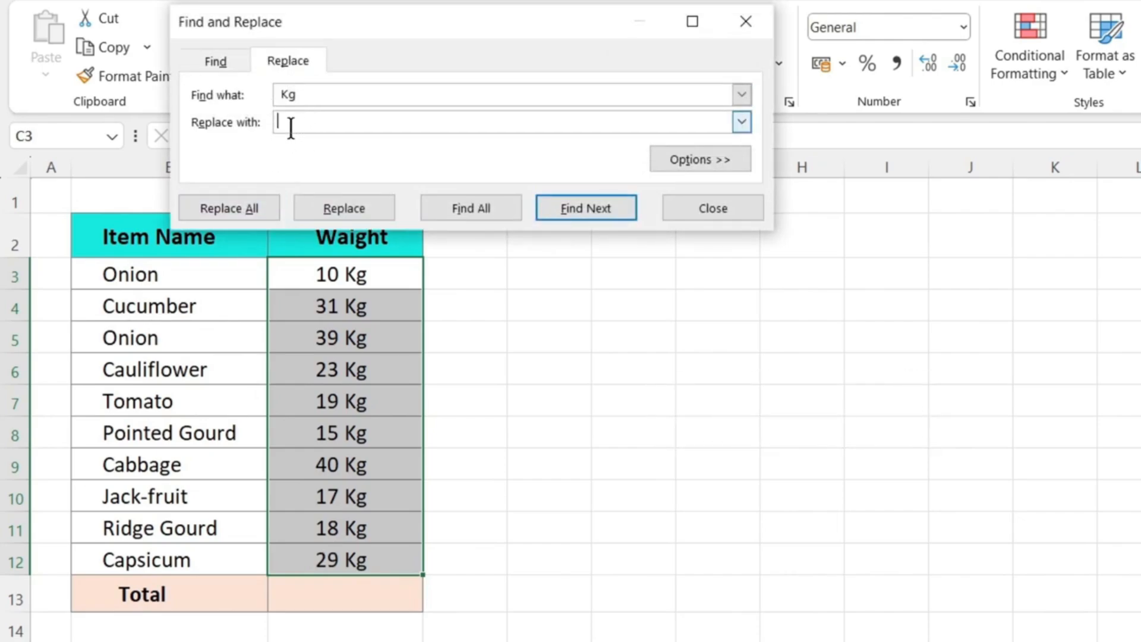
click(209, 209)
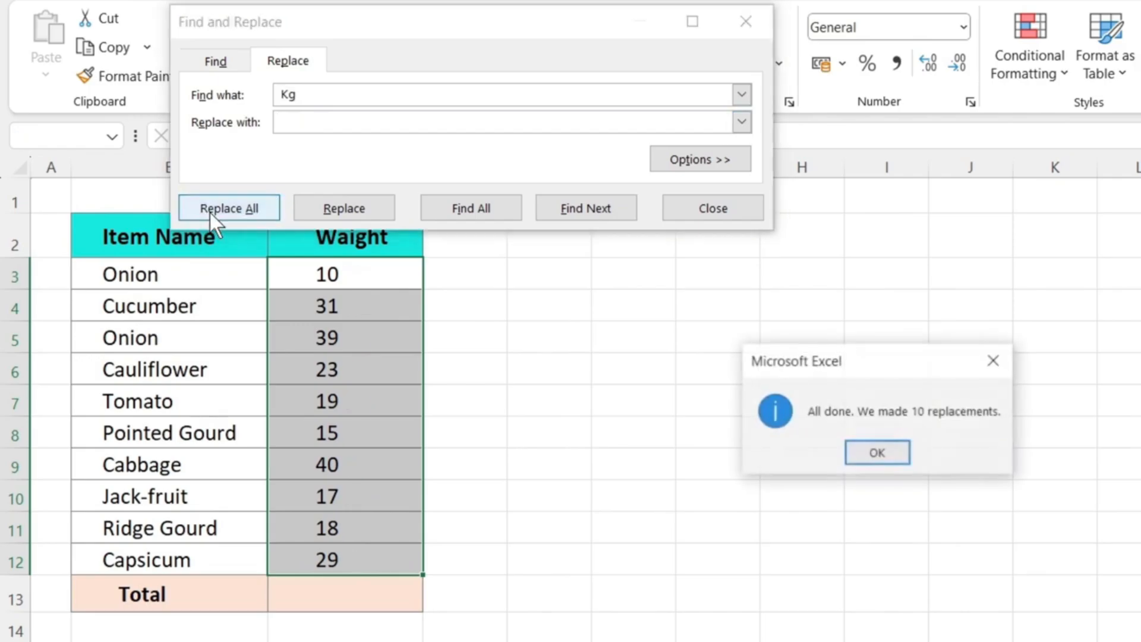
click(891, 451)
click(698, 202)
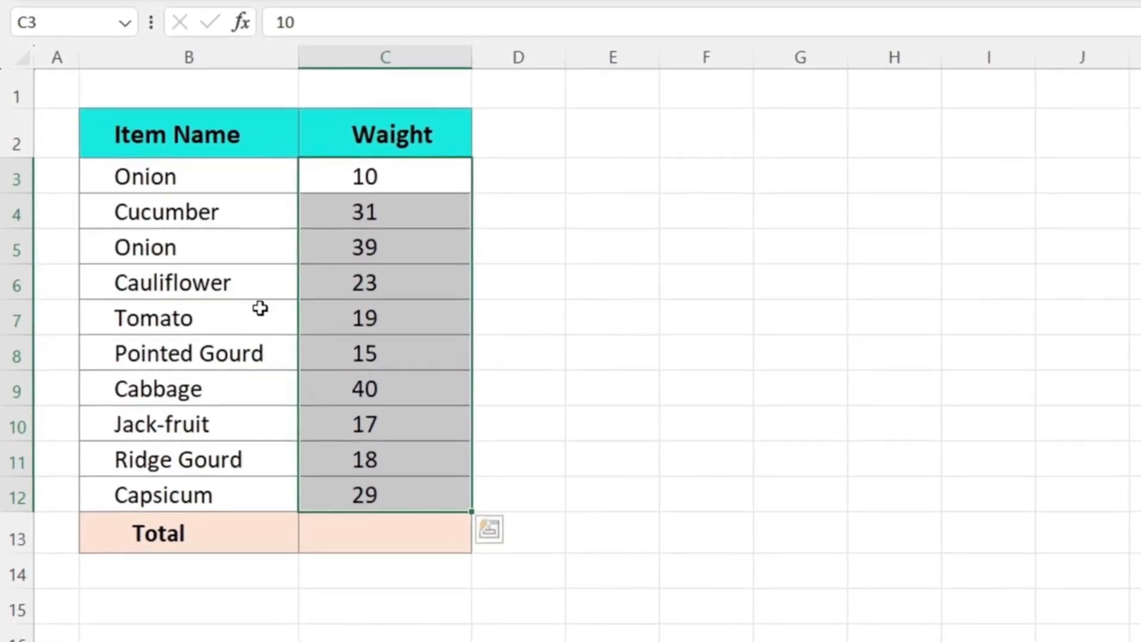
click(871, 323)
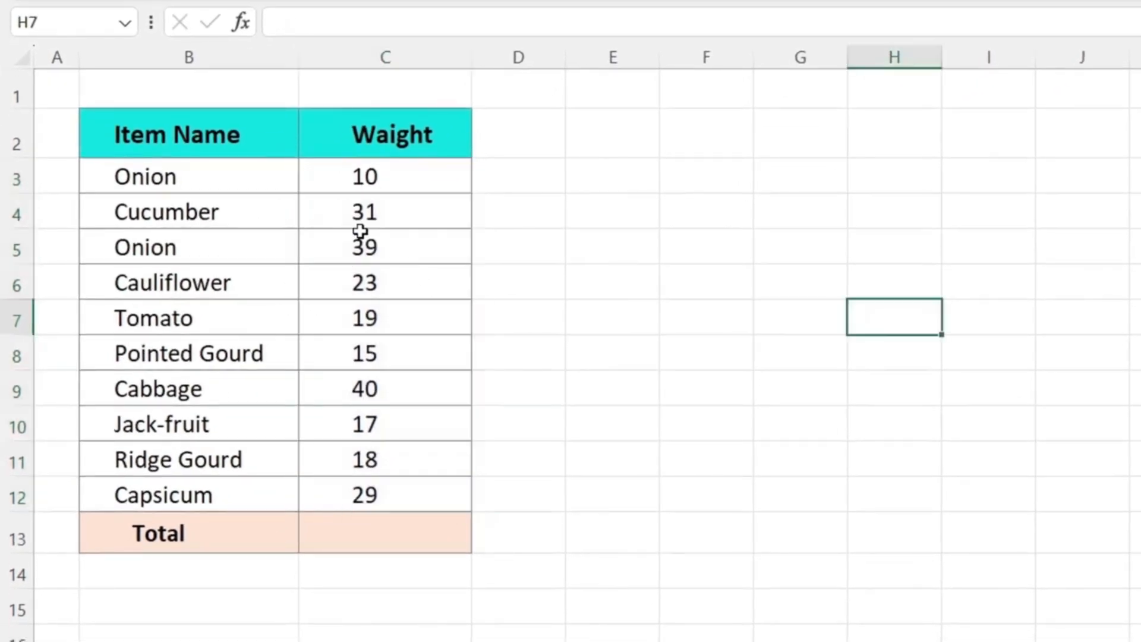
Apply the custom number format # "Kg" to the weights in C3:C12.
drag(354, 183, 351, 494)
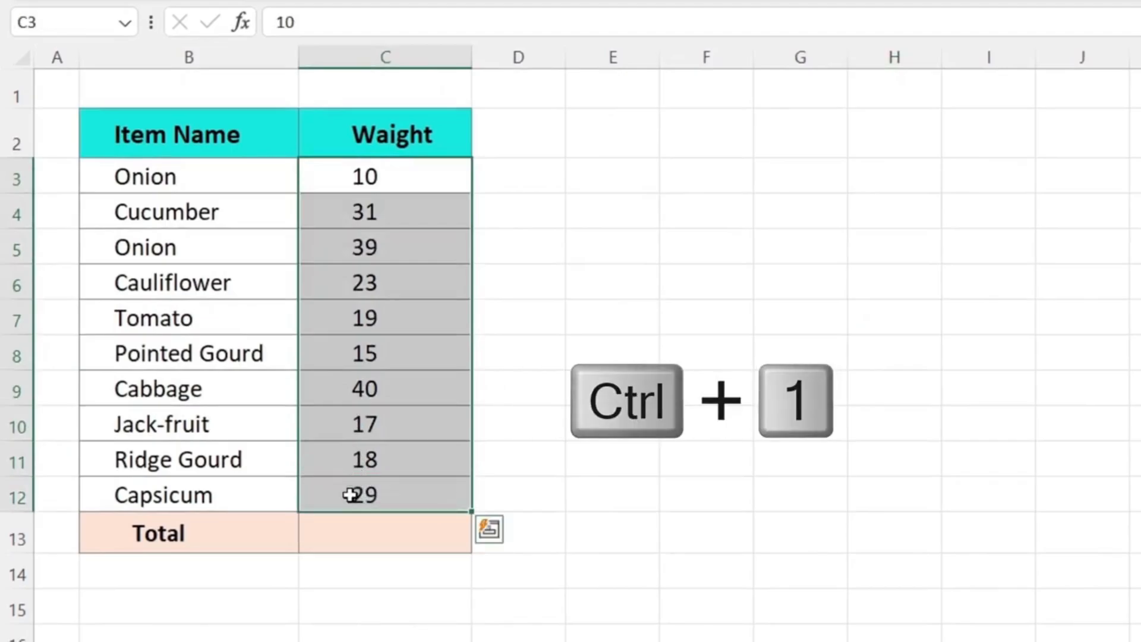
key(ctrl+1)
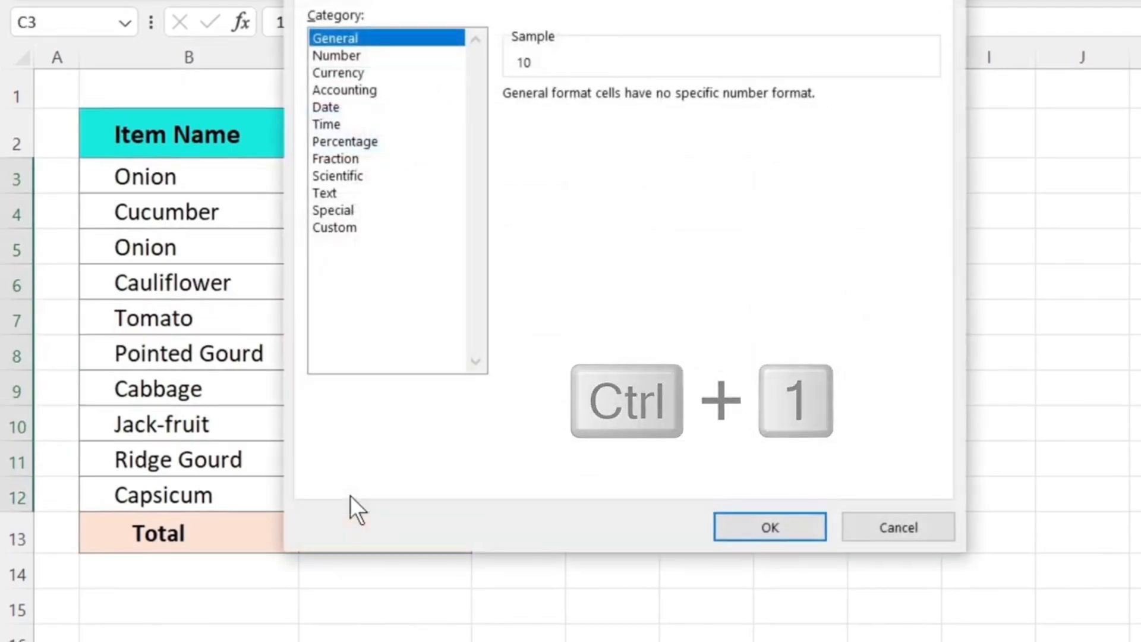
click(337, 233)
drag(576, 115, 476, 109)
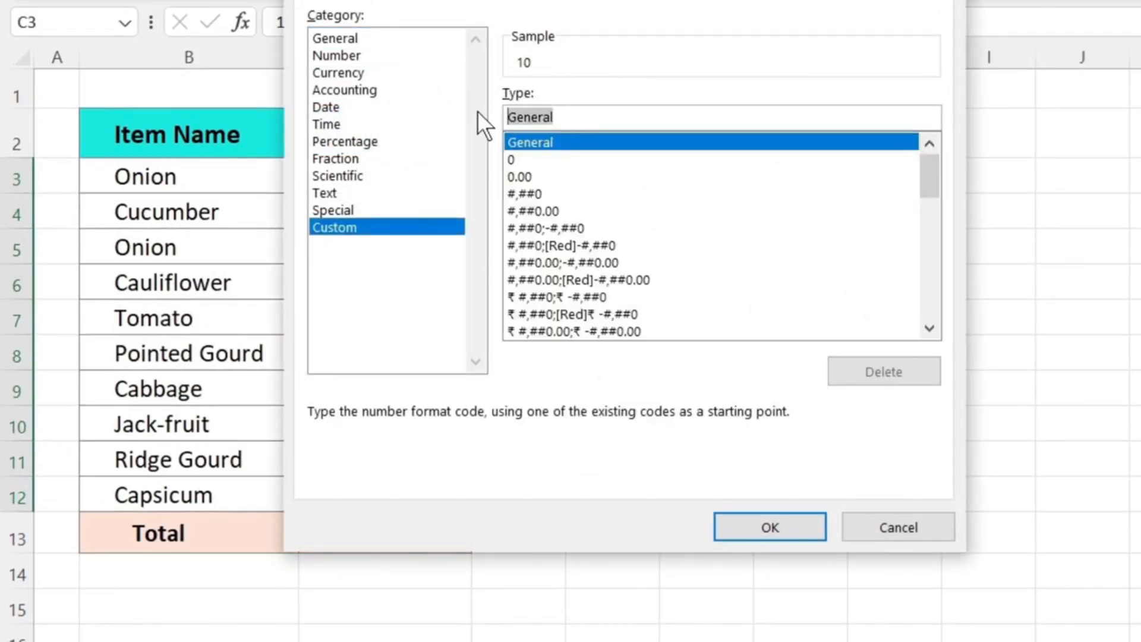
text(# ")
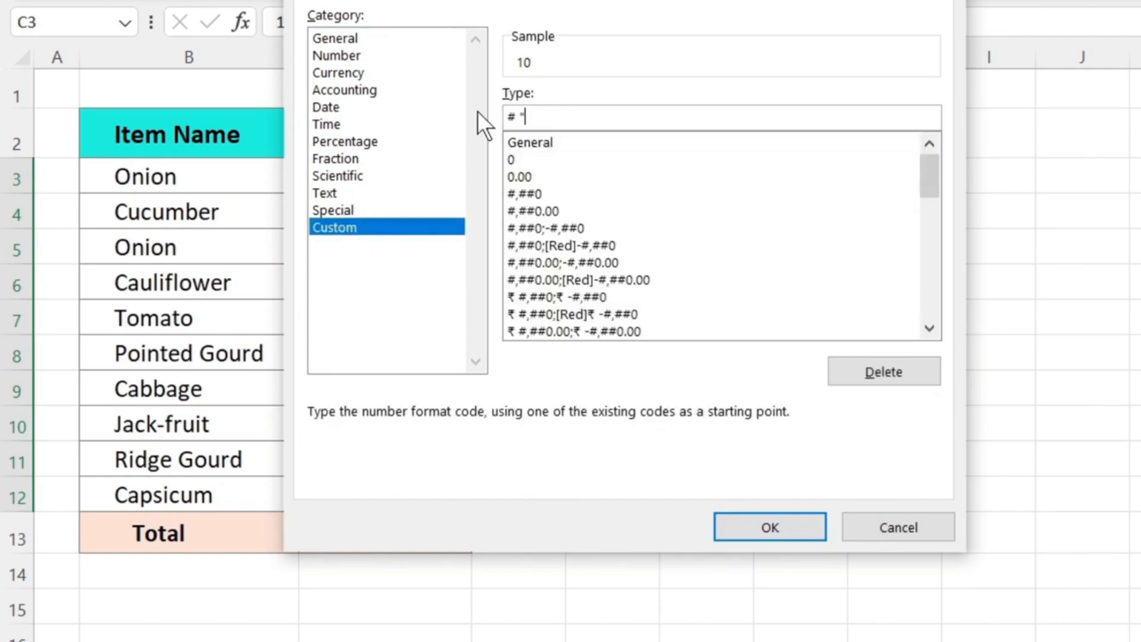
text(Kg")
click(766, 522)
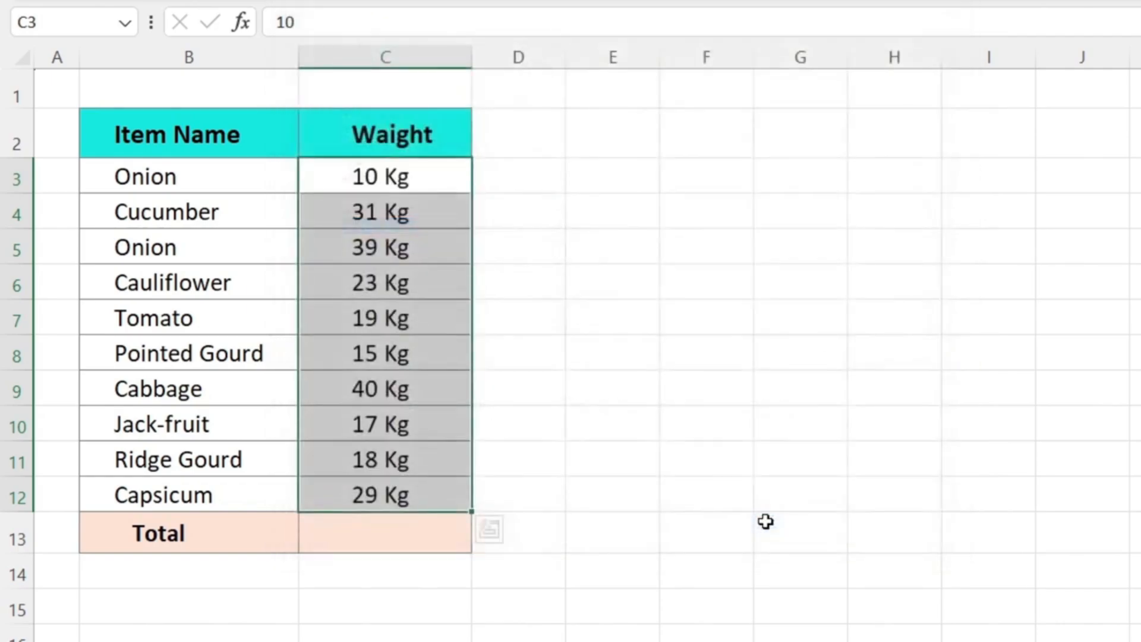
Total the weights in C13 with the AutoSum formula =SUM(C3:C12).
click(345, 532)
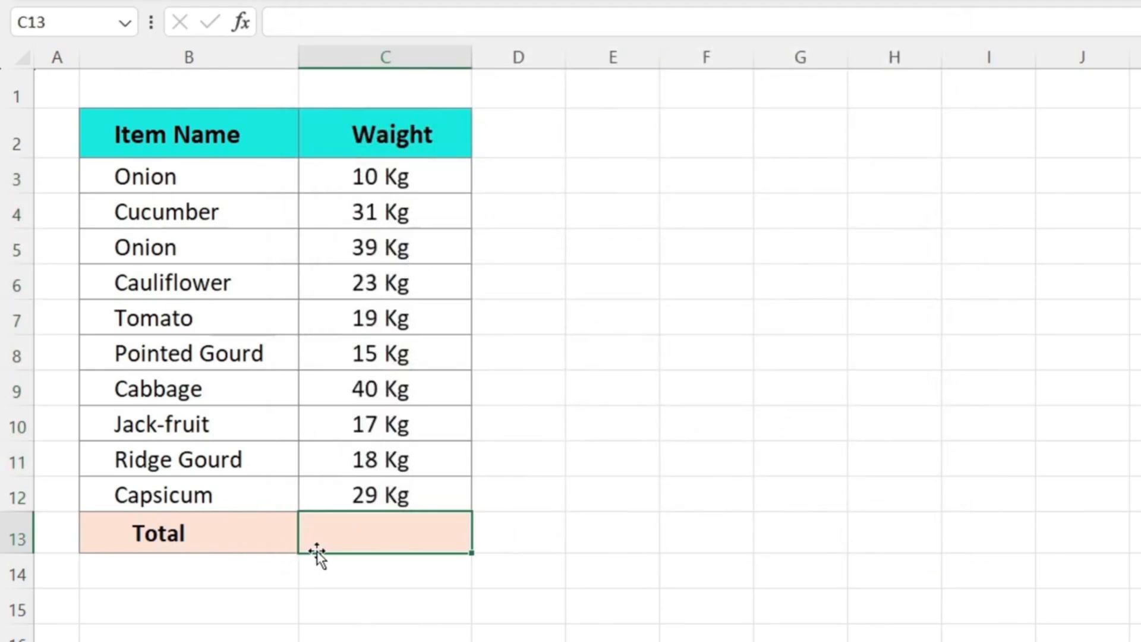
key(alt+equal)
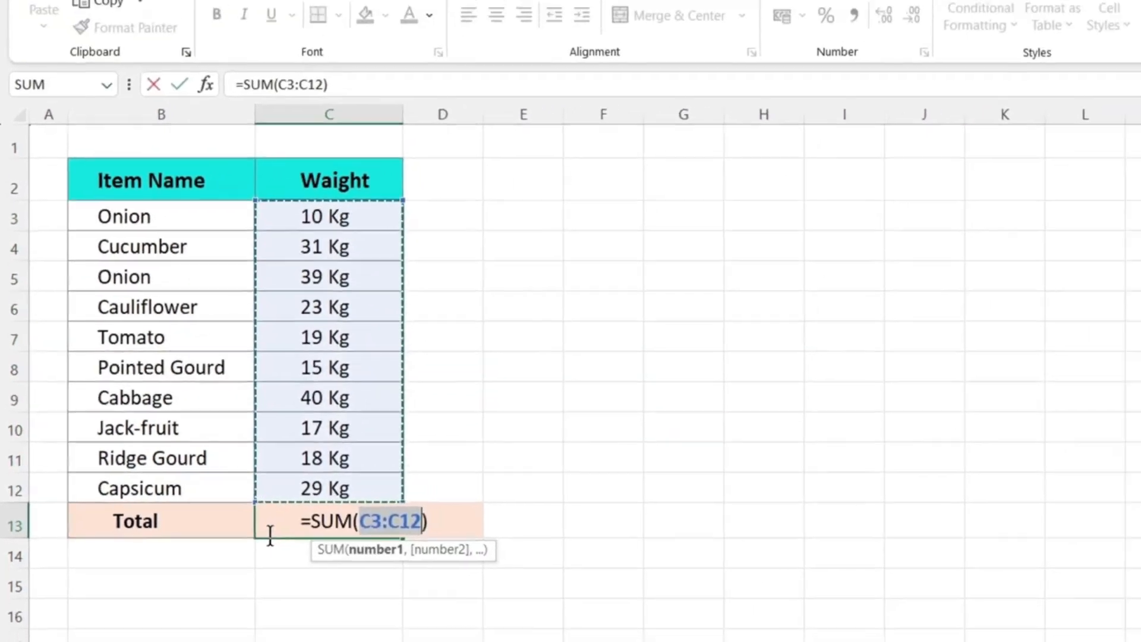
key(Return)
click(354, 524)
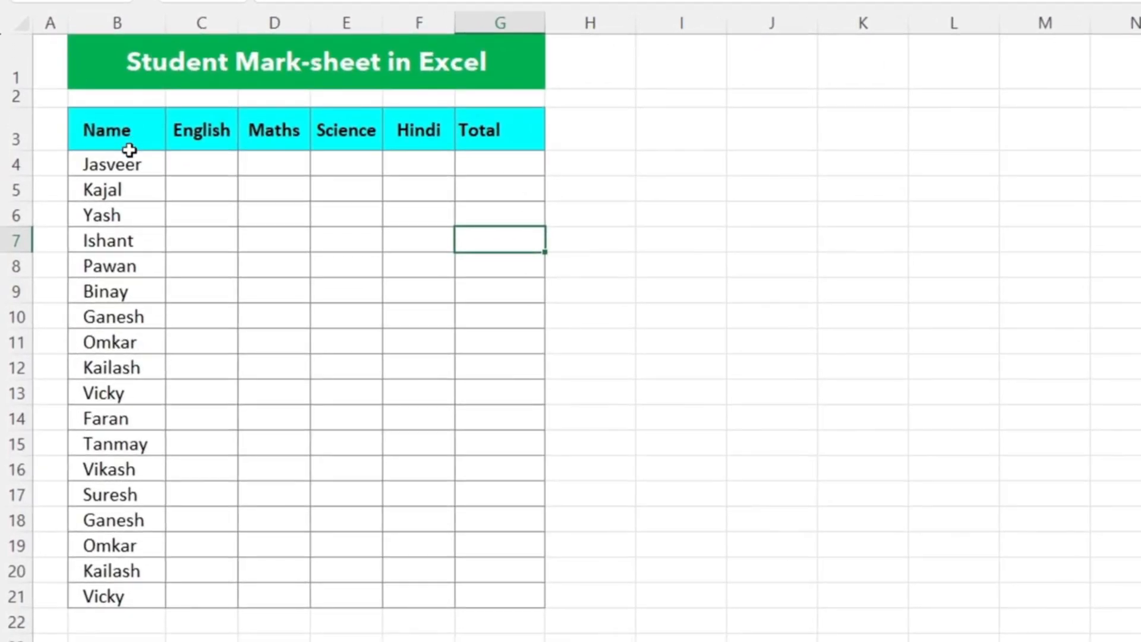
drag(90, 233, 221, 341)
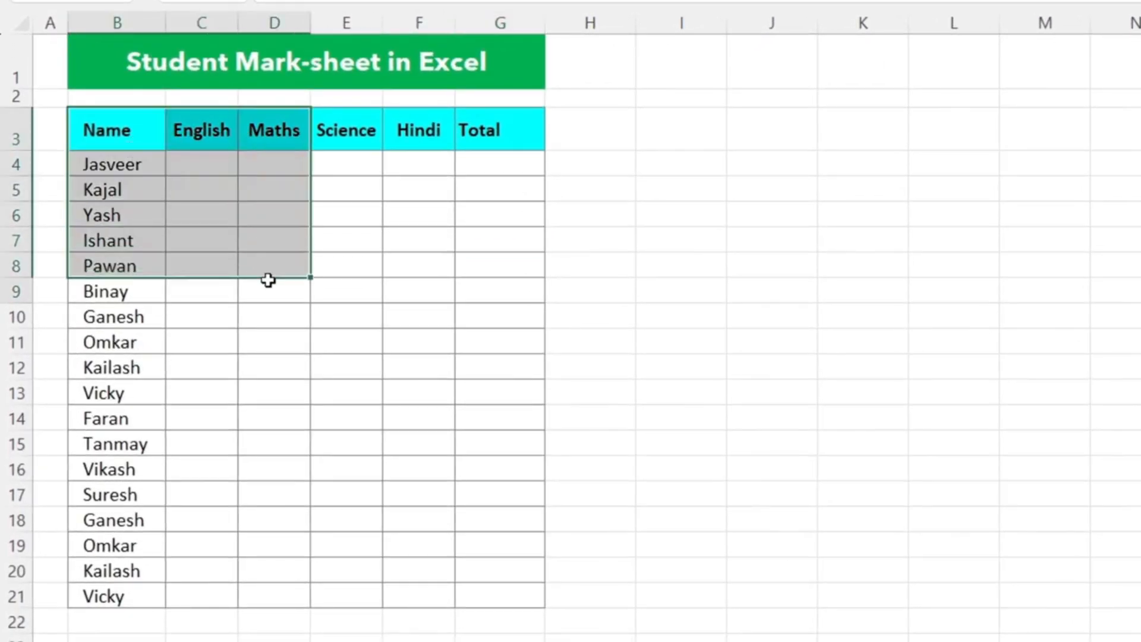
drag(267, 280, 420, 533)
click(489, 172)
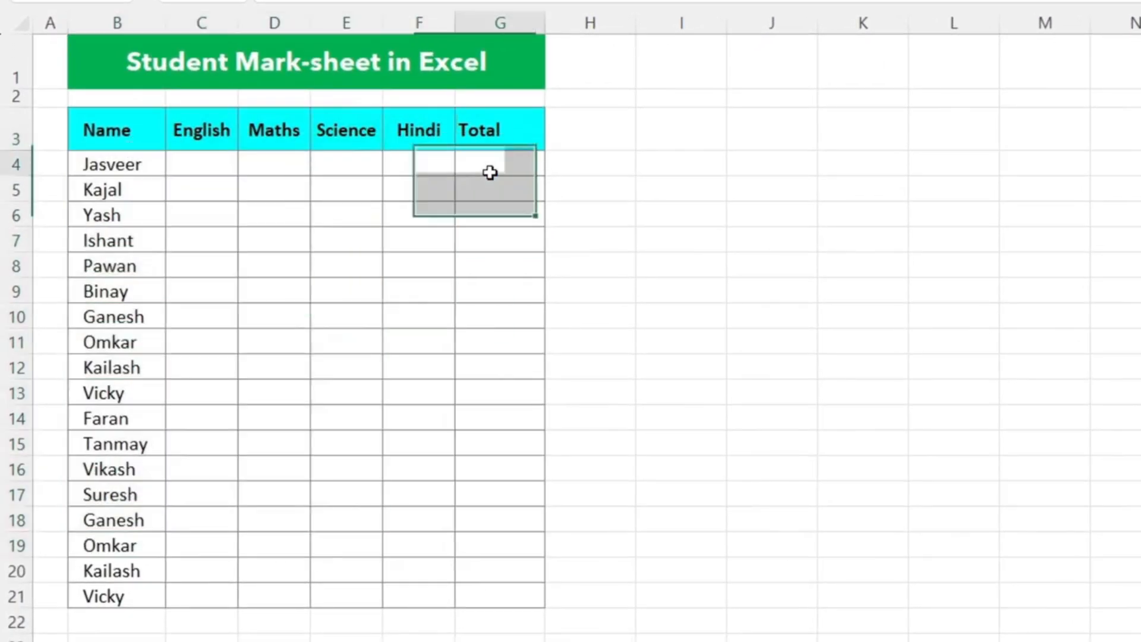
Enter the formula =RANDBETWEEN(23,99) in C4 of the student mark-sheet to generate a random English mark.
click(209, 163)
text(=ra)
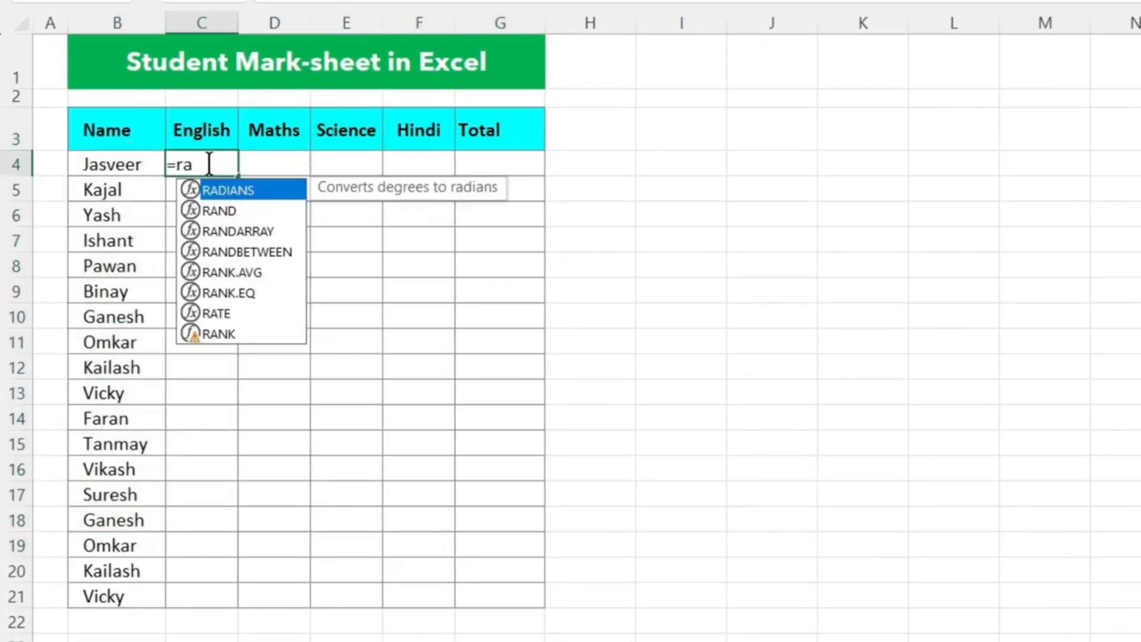
text(ndb)
key(Tab)
text(23)
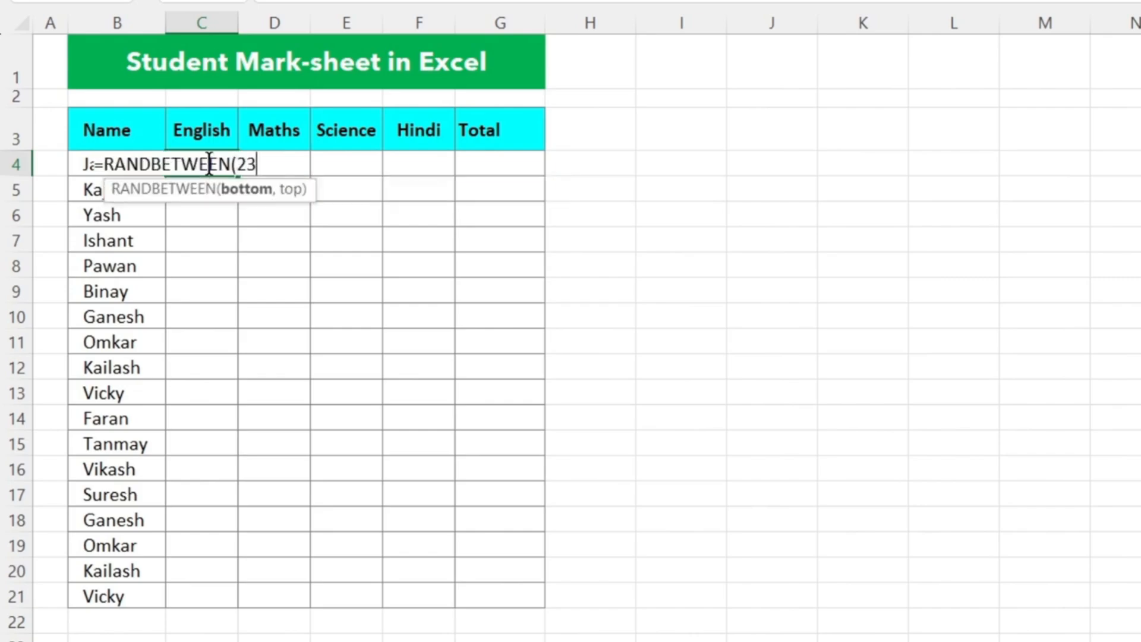
text(,)
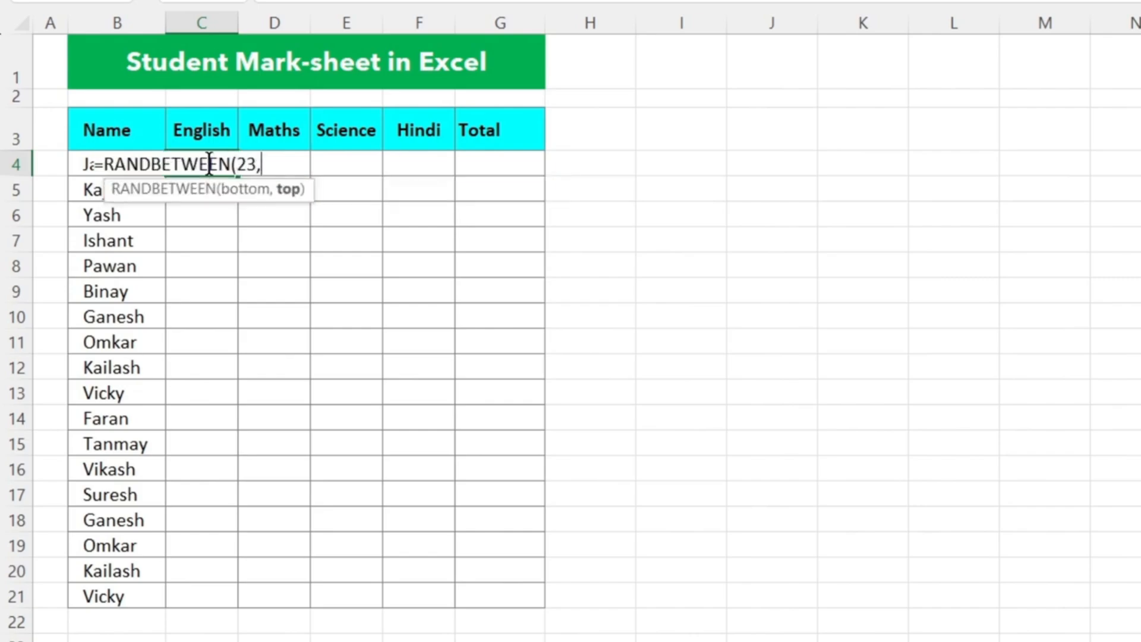
text(99)
key(Return)
click(195, 162)
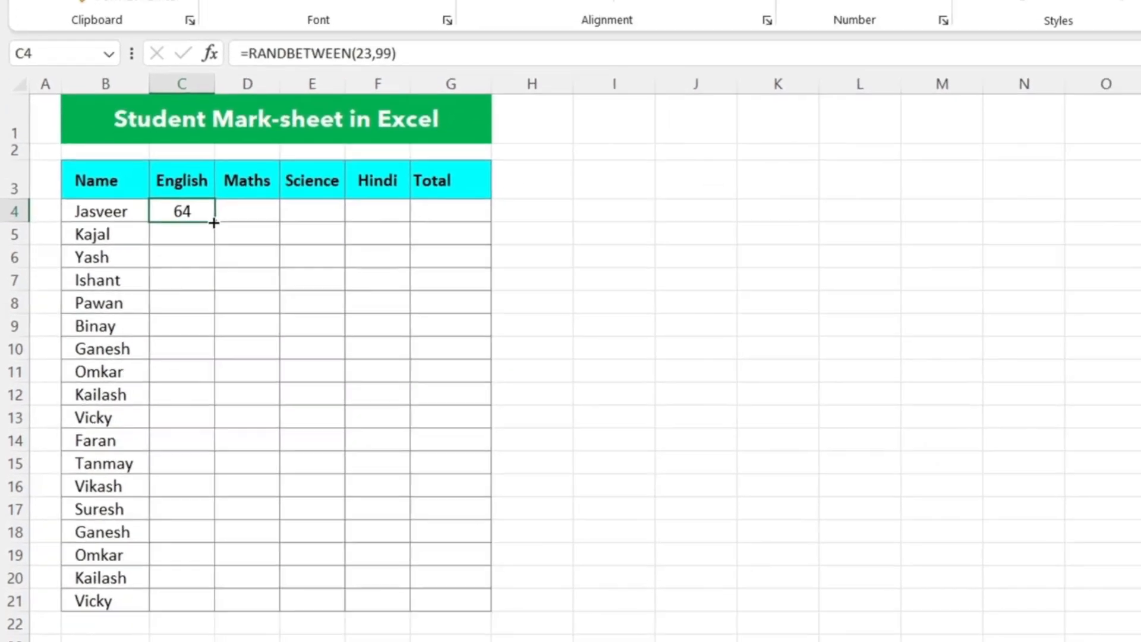
Fill the random mark formula from C4 across to F4 and down to row 21.
drag(237, 176, 439, 190)
drag(352, 281, 362, 272)
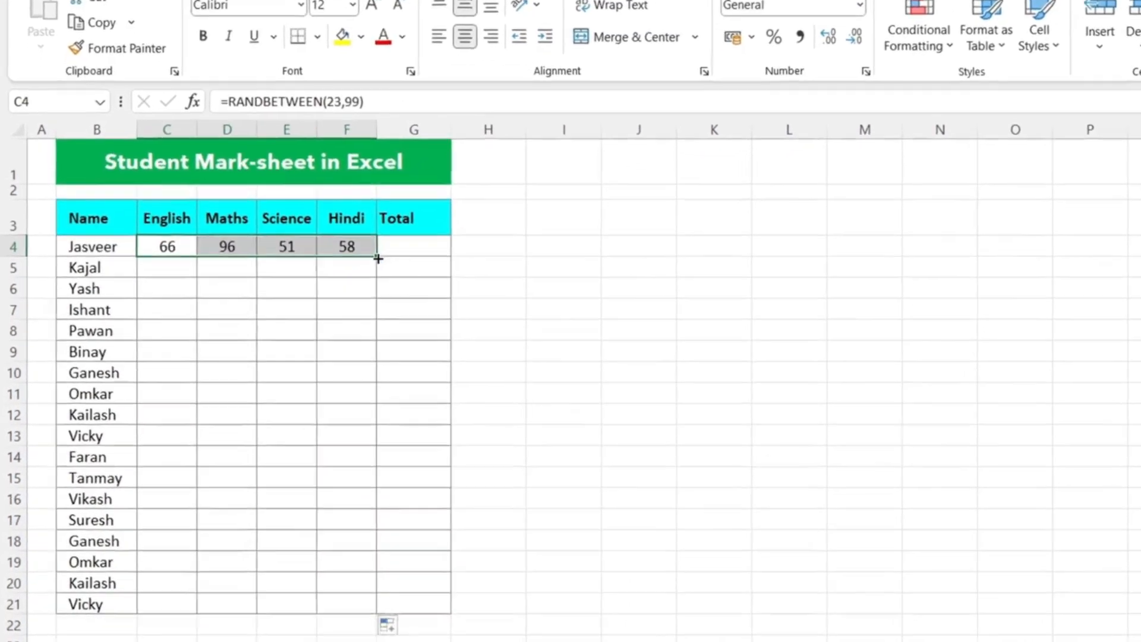
double_click(365, 268)
Copy the random marks in C4:F21 and paste them back over themselves as values only.
key(ctrl+c)
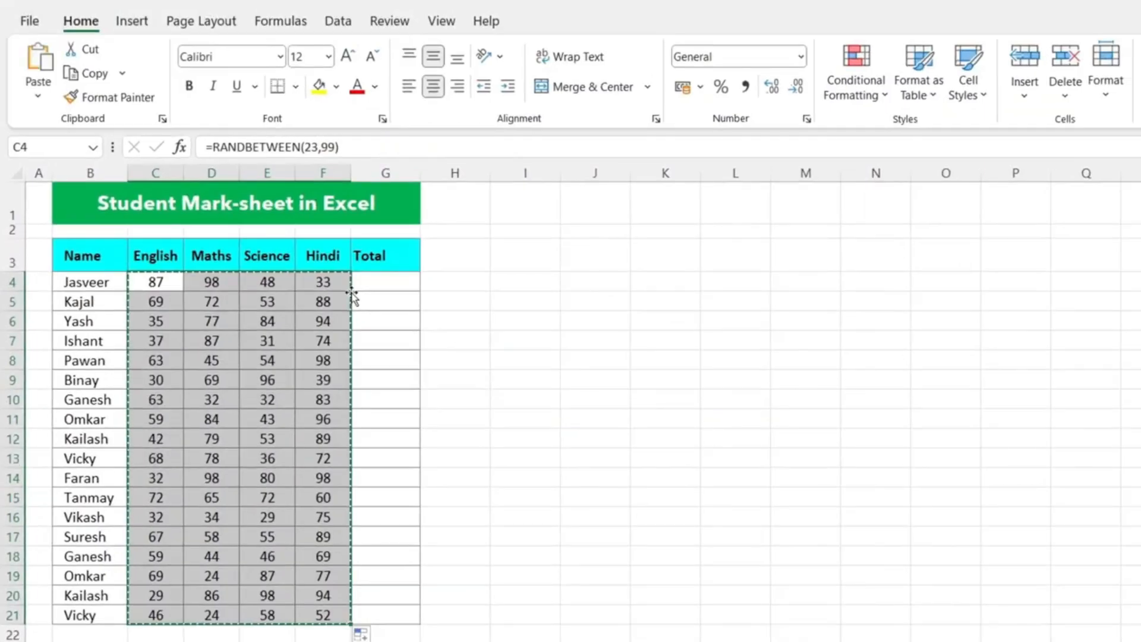
click(38, 95)
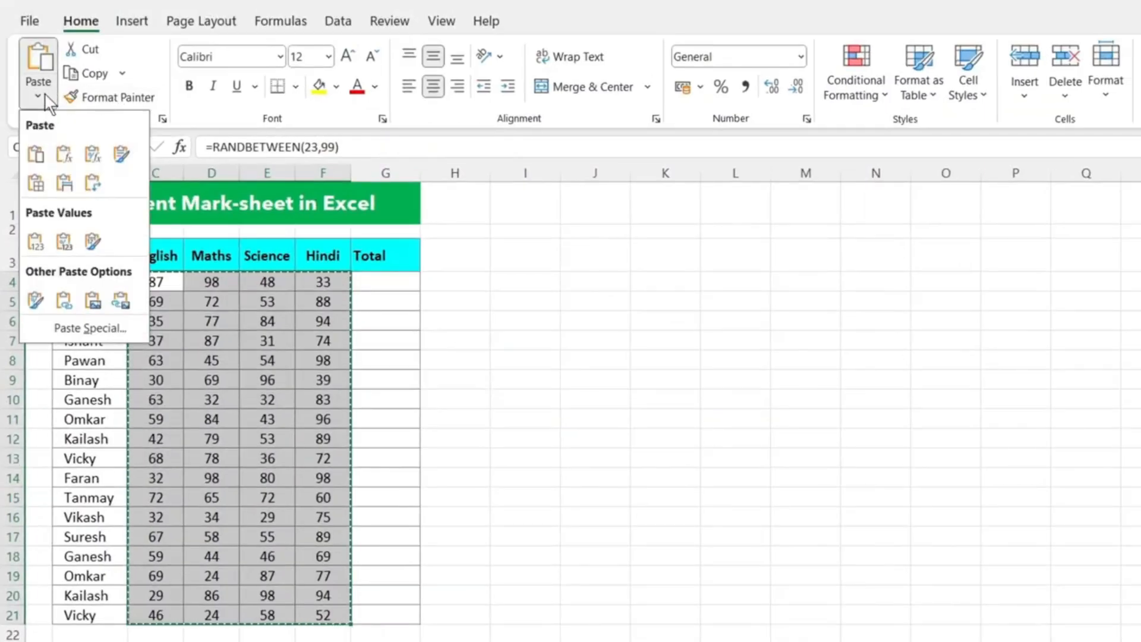
click(35, 240)
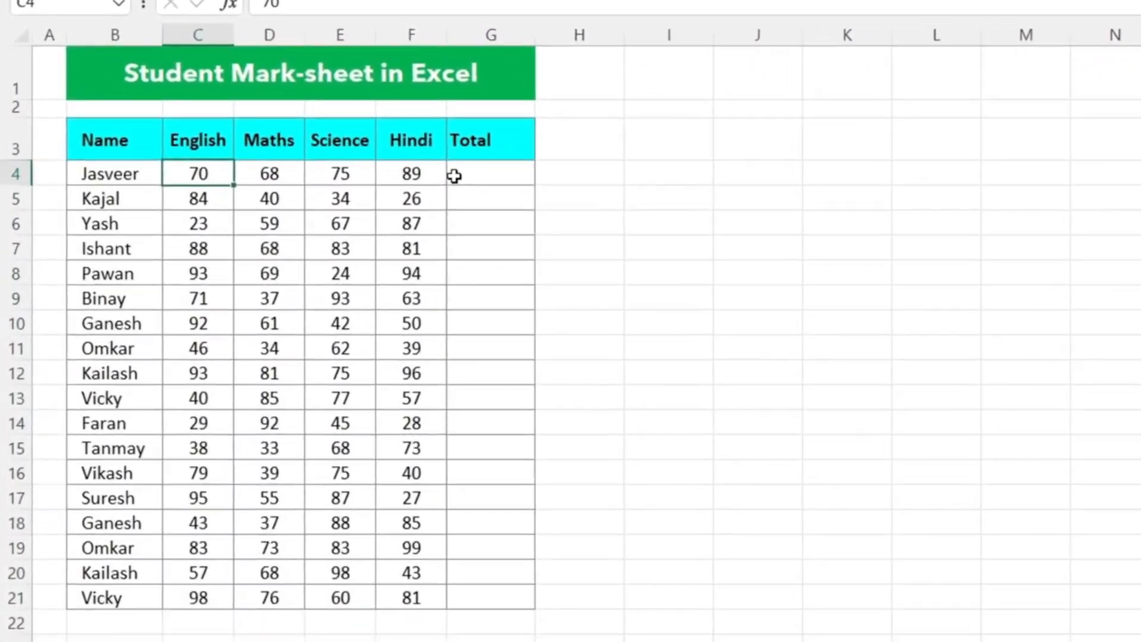
Total every student's marks in the Total column G4:G21 by applying AutoSum to C4:G21.
click(363, 281)
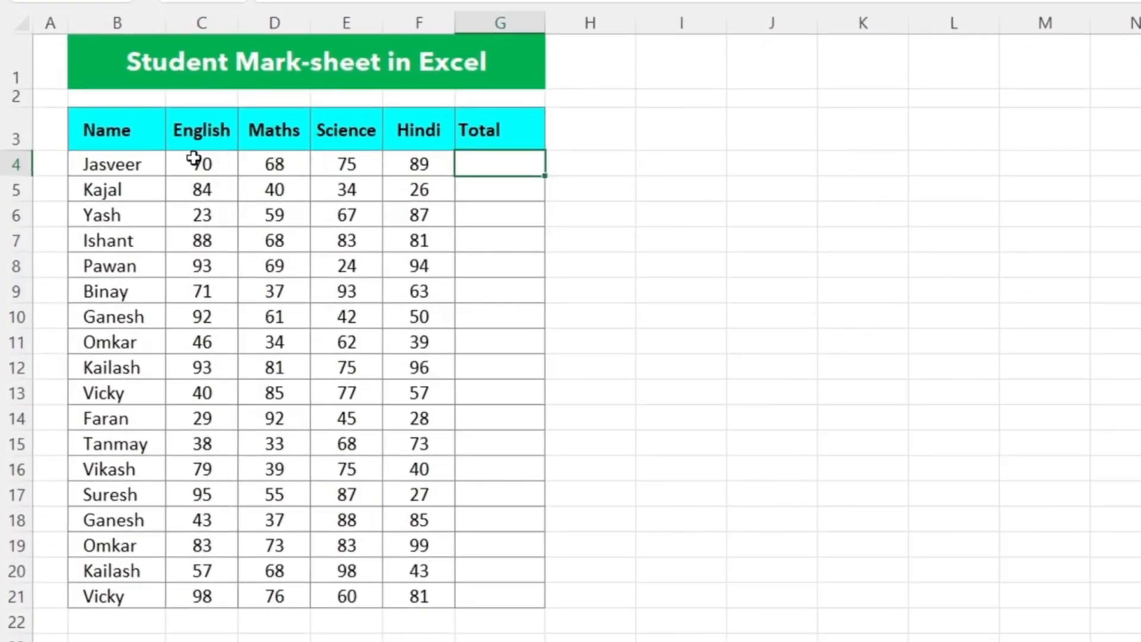
drag(193, 157, 463, 593)
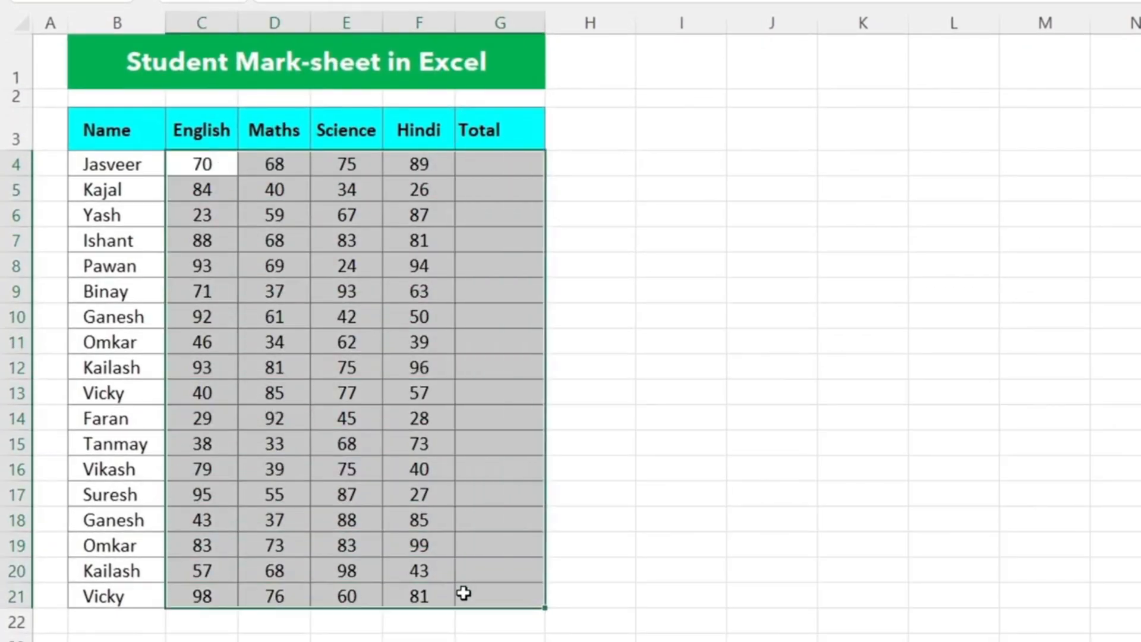
key(alt+equal)
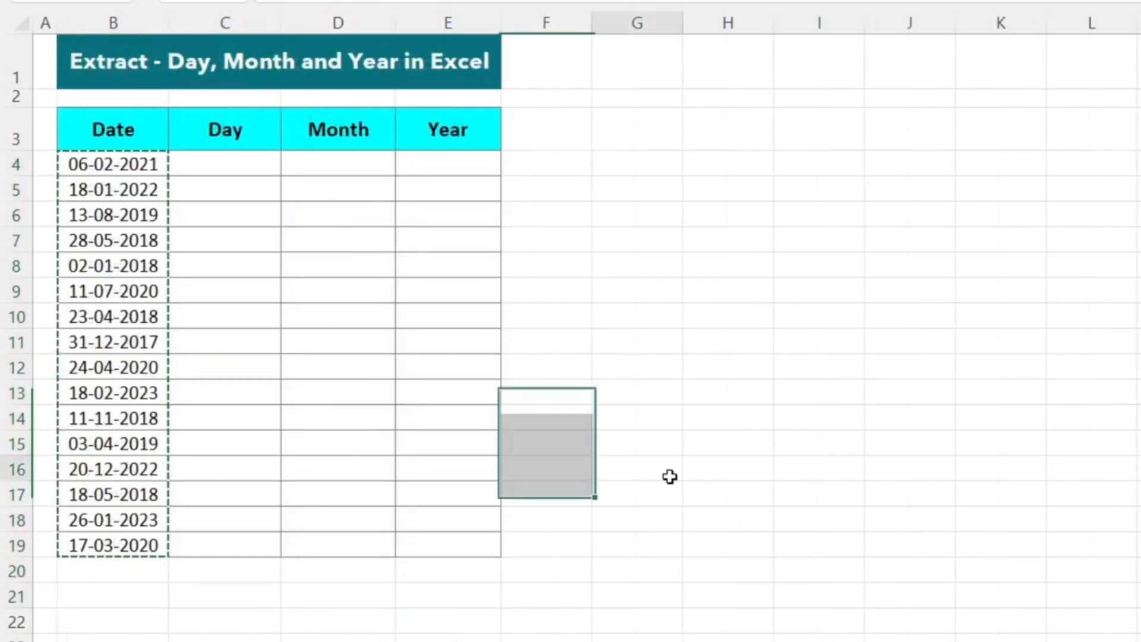
click(669, 476)
click(197, 181)
drag(132, 161, 116, 550)
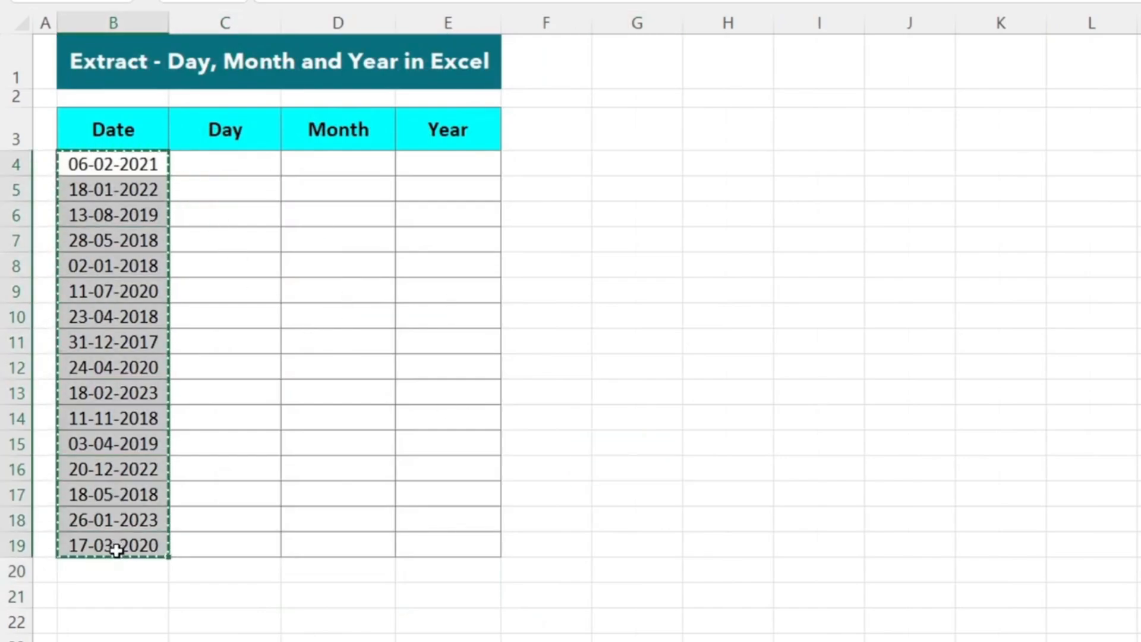
click(230, 164)
click(288, 164)
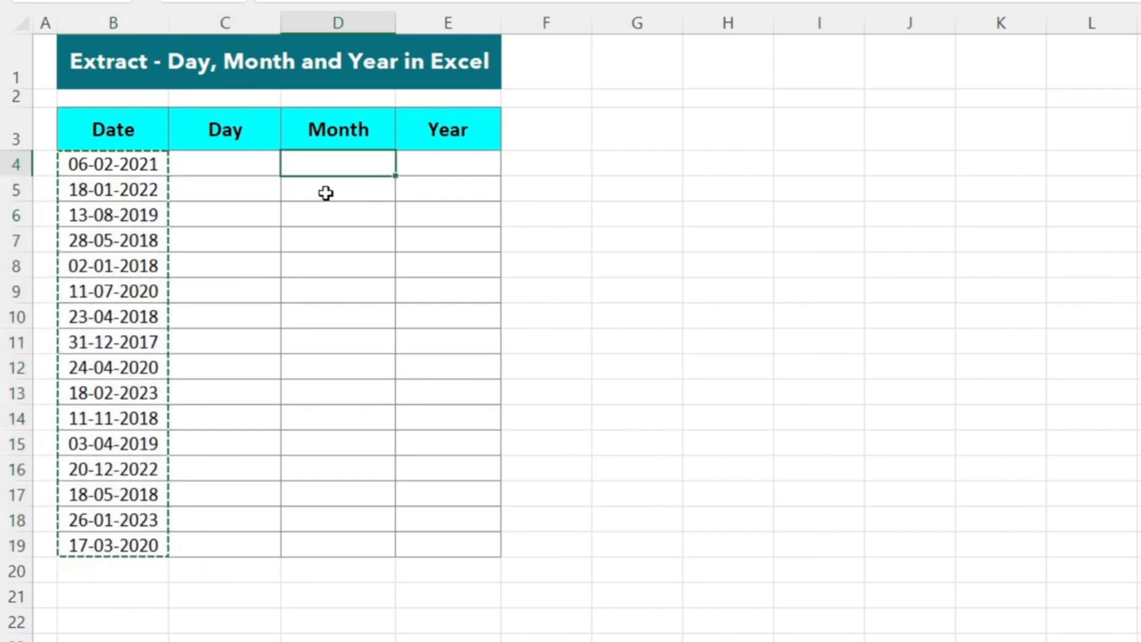
Paste the copied dates from B4:B19 into the Day, Month and Year columns, starting at C4, D4 and E4.
click(108, 172)
drag(103, 502, 99, 539)
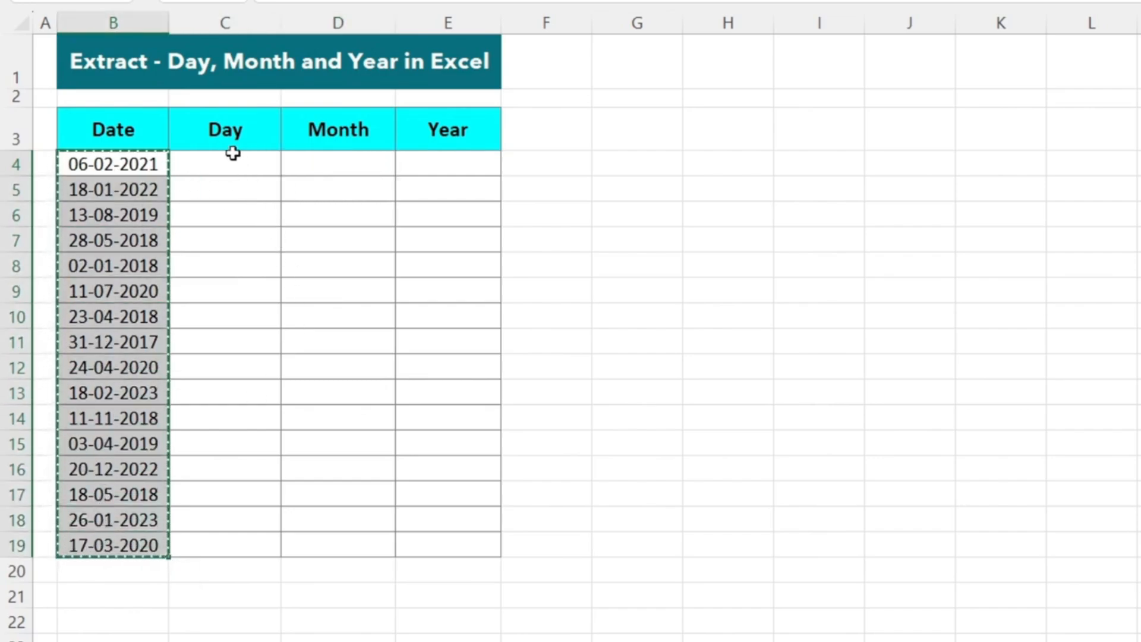
click(235, 158)
key(ctrl+v)
key(ctrl)
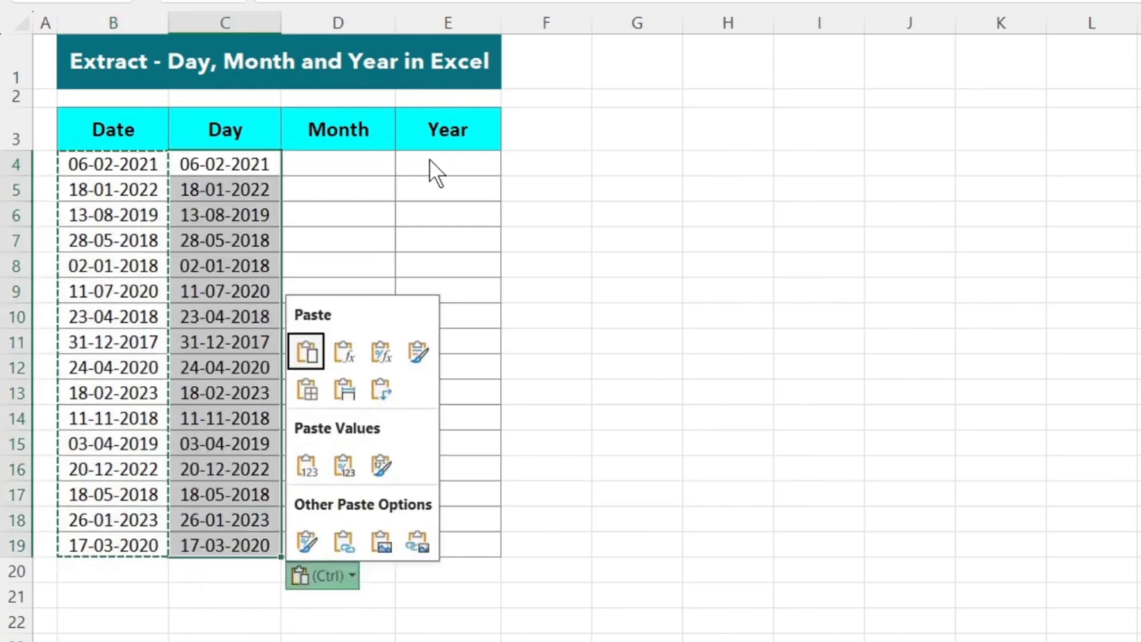
click(359, 157)
key(ctrl+v)
drag(487, 161, 486, 165)
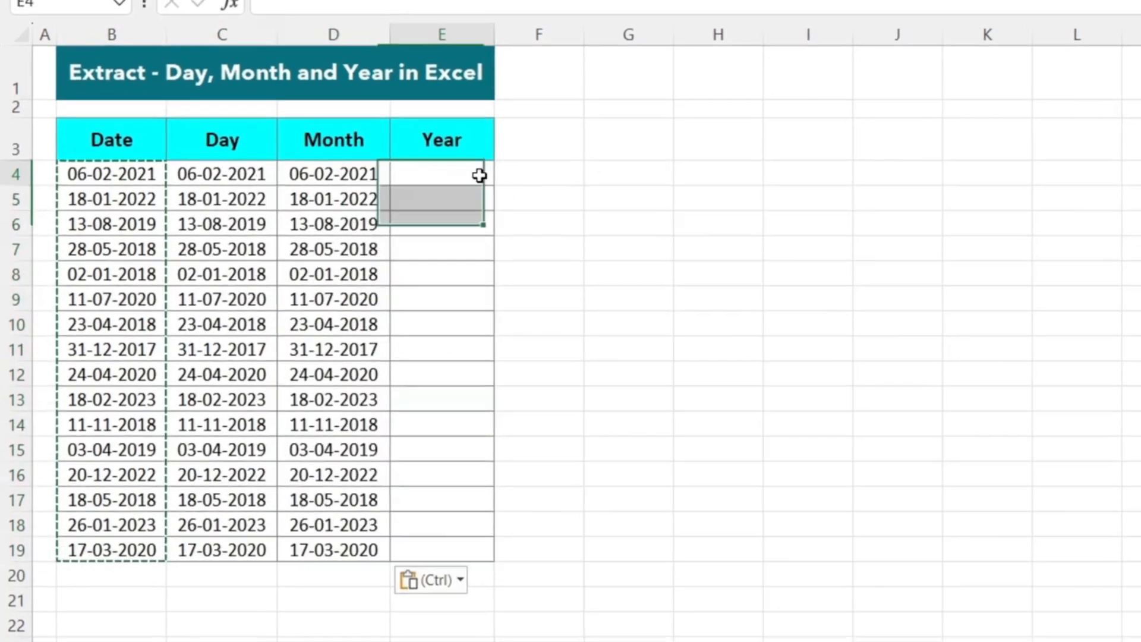
key(ctrl+v)
Apply the custom number format dd to the Day column dates in C4:C19.
drag(242, 178, 212, 389)
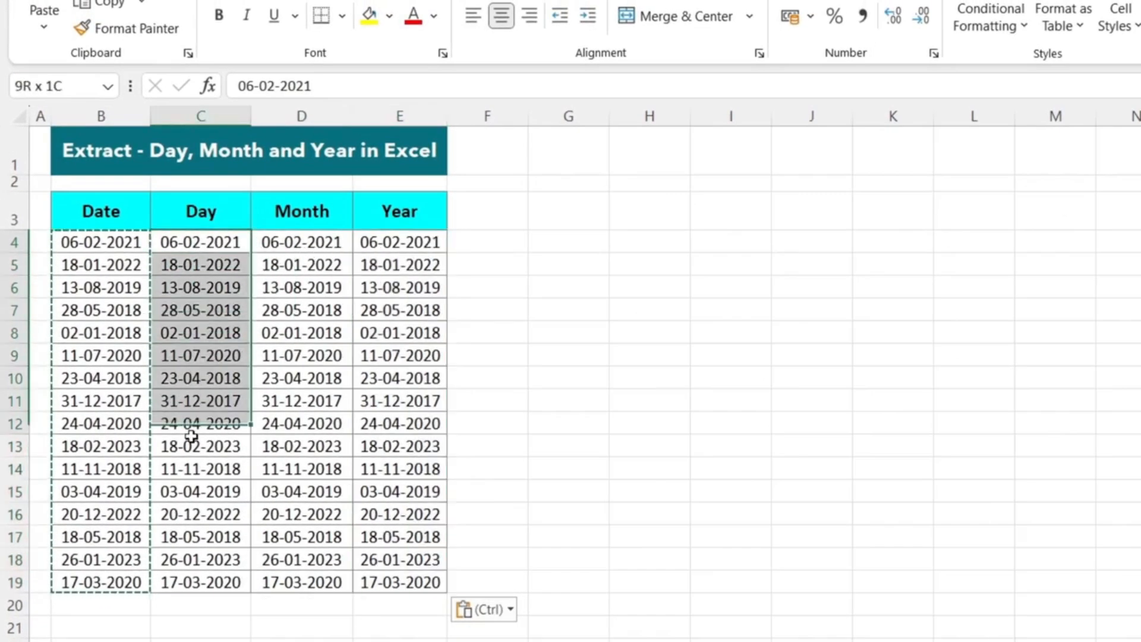
drag(191, 437, 191, 579)
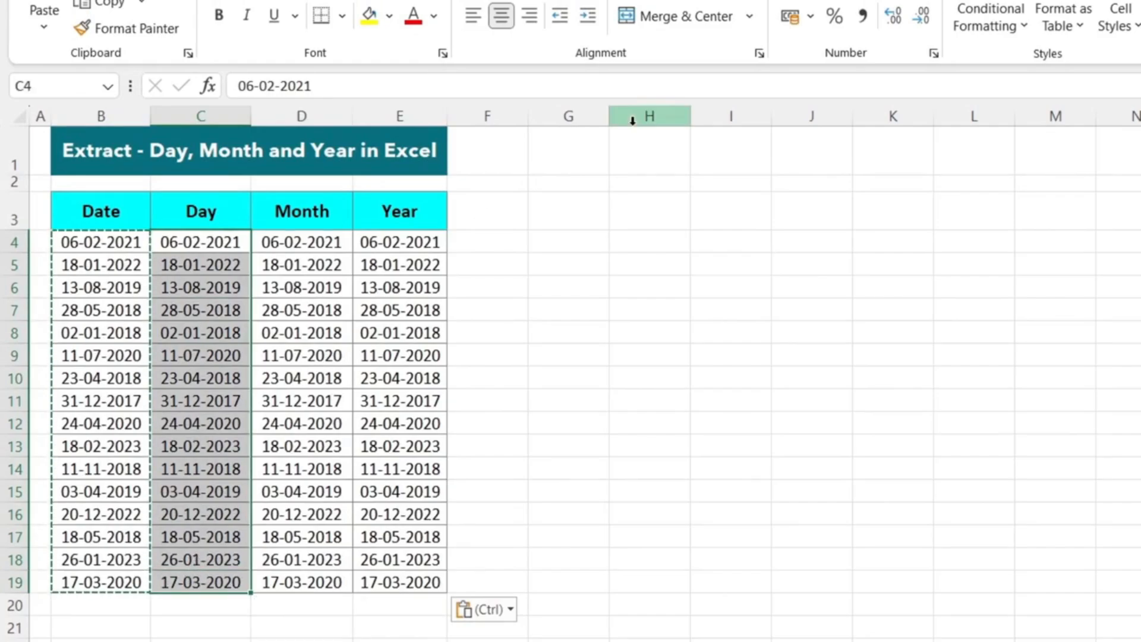
key(ctrl+1)
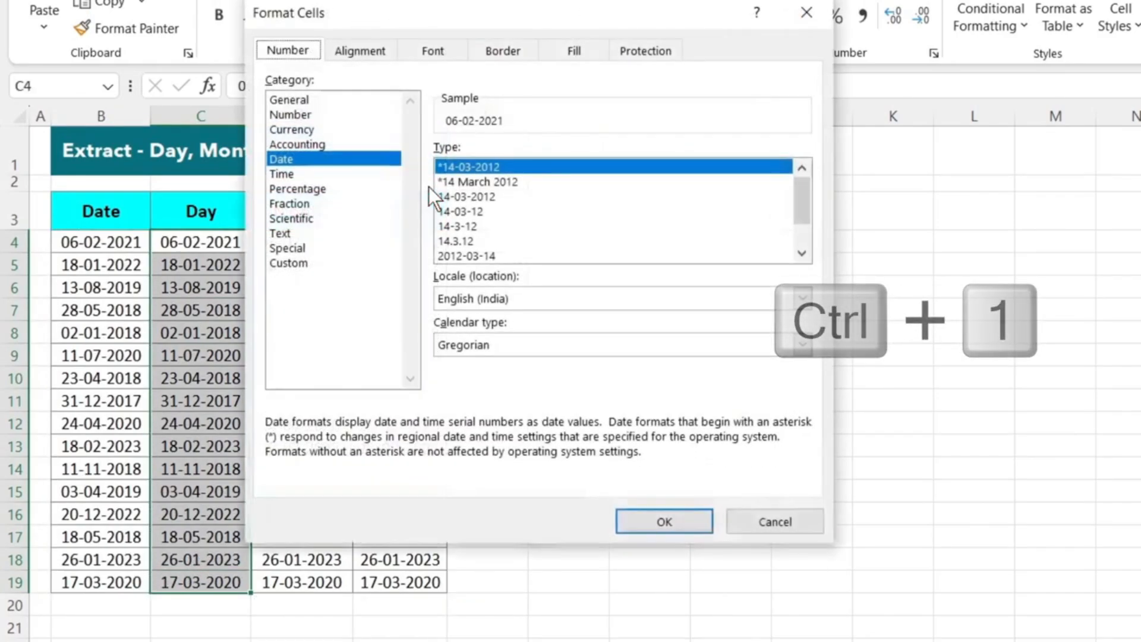
click(294, 262)
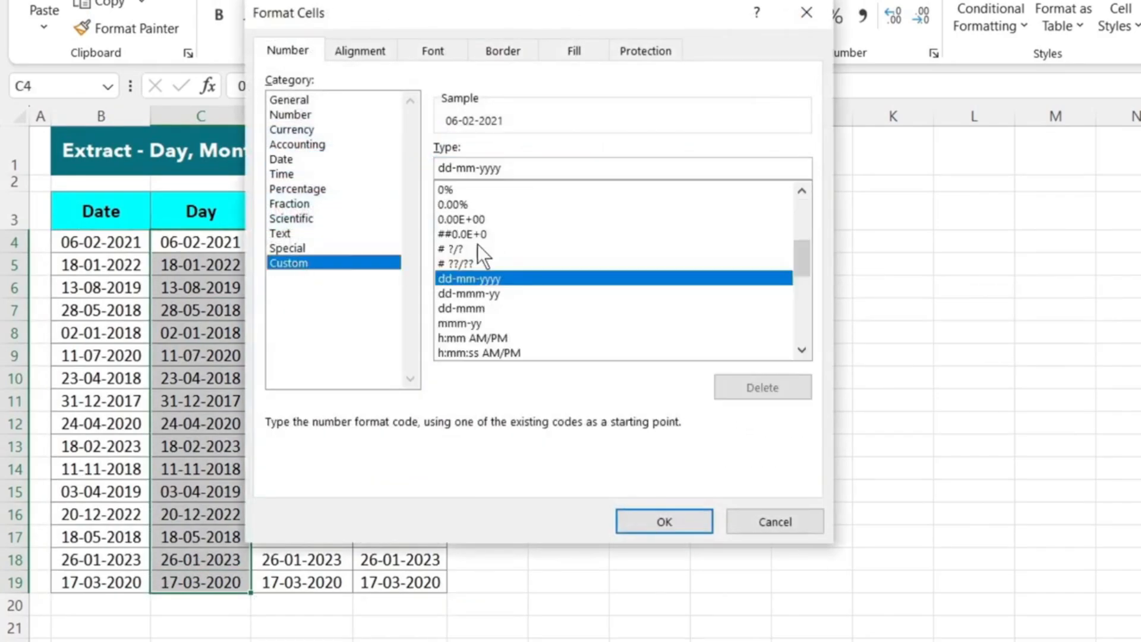
drag(510, 167, 401, 160)
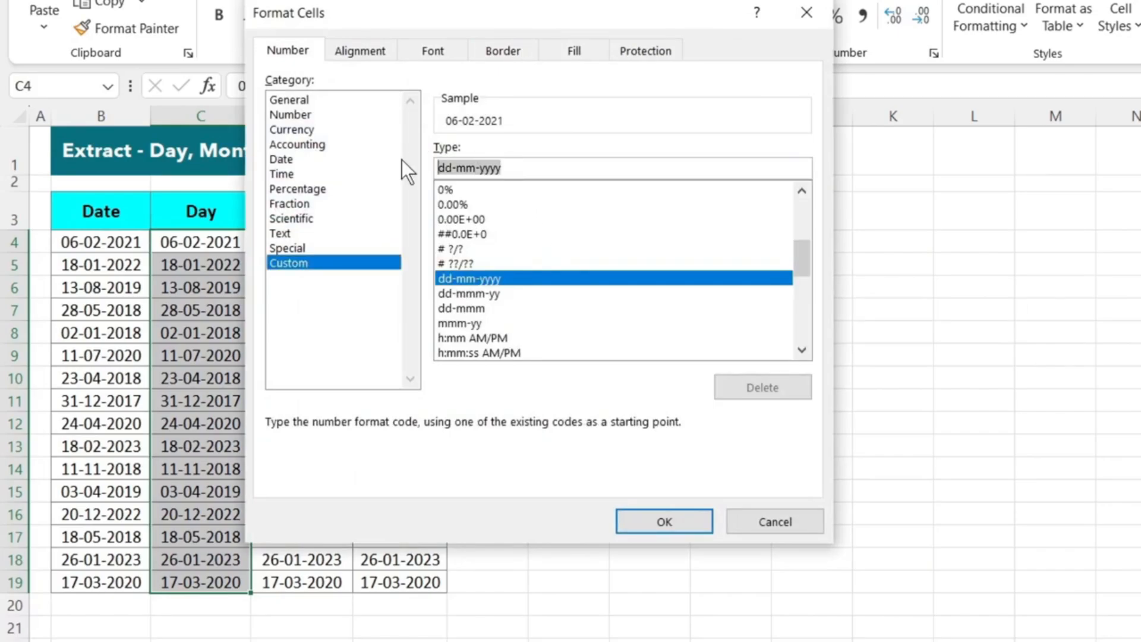
text(dd)
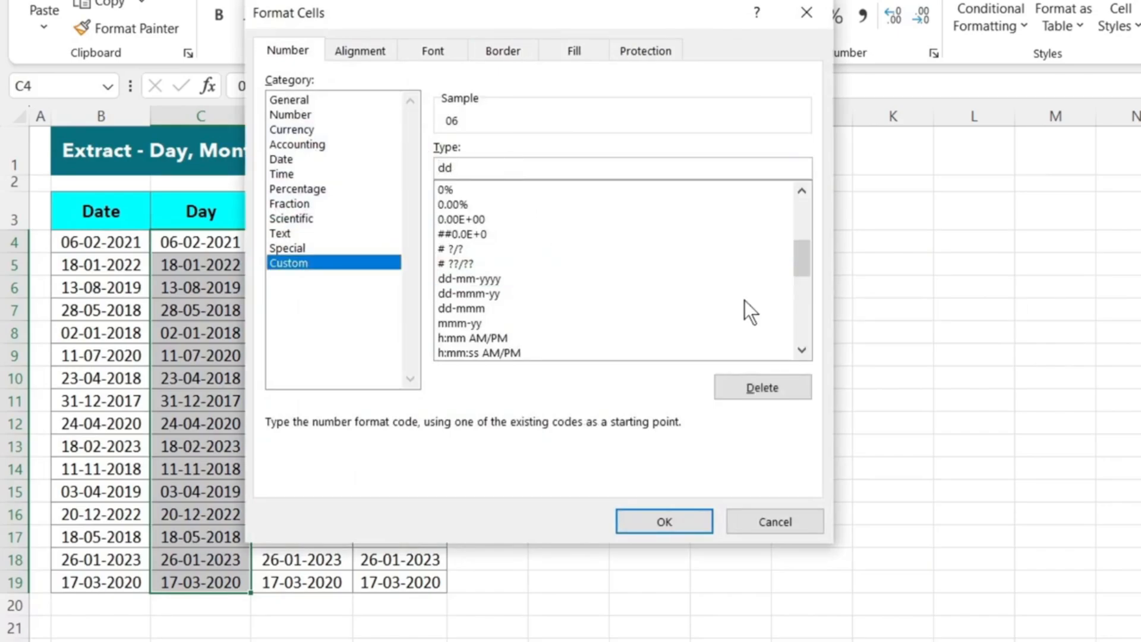
click(658, 527)
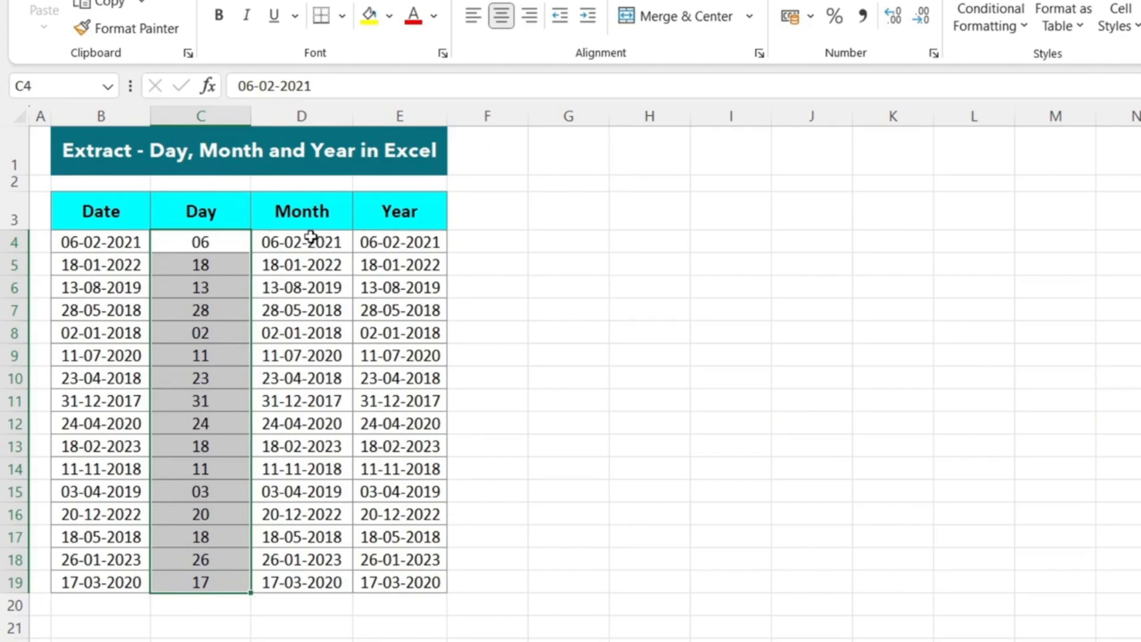
Apply the custom number format mmm to the Month column dates in D4:D19.
drag(306, 241, 274, 591)
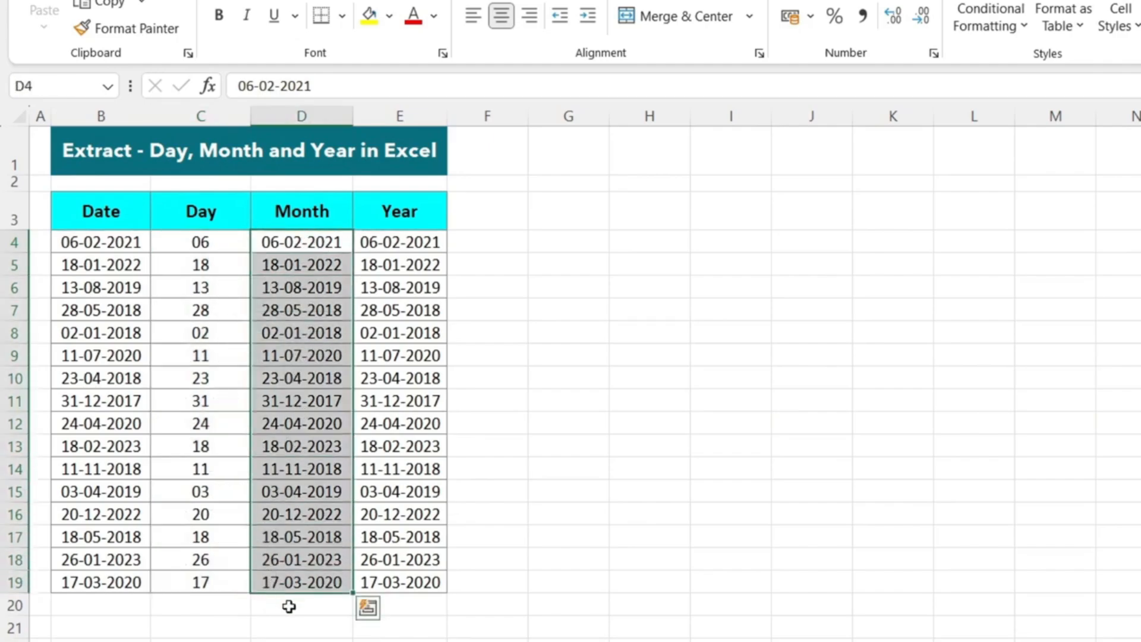
key(ctrl+1)
click(284, 261)
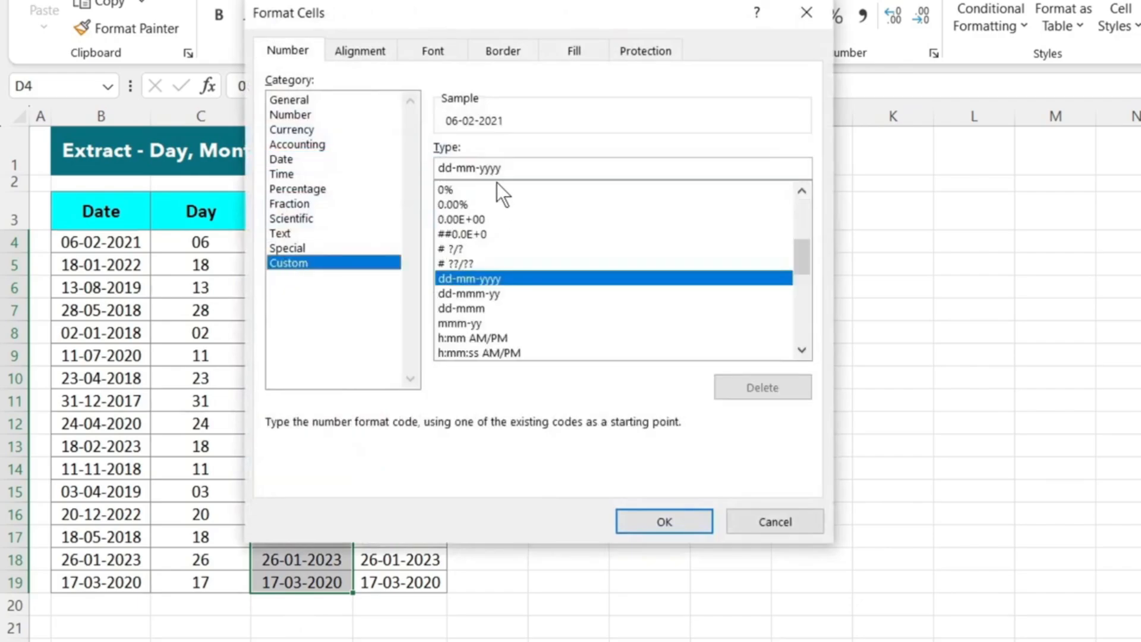
drag(515, 169, 408, 161)
text(mmm)
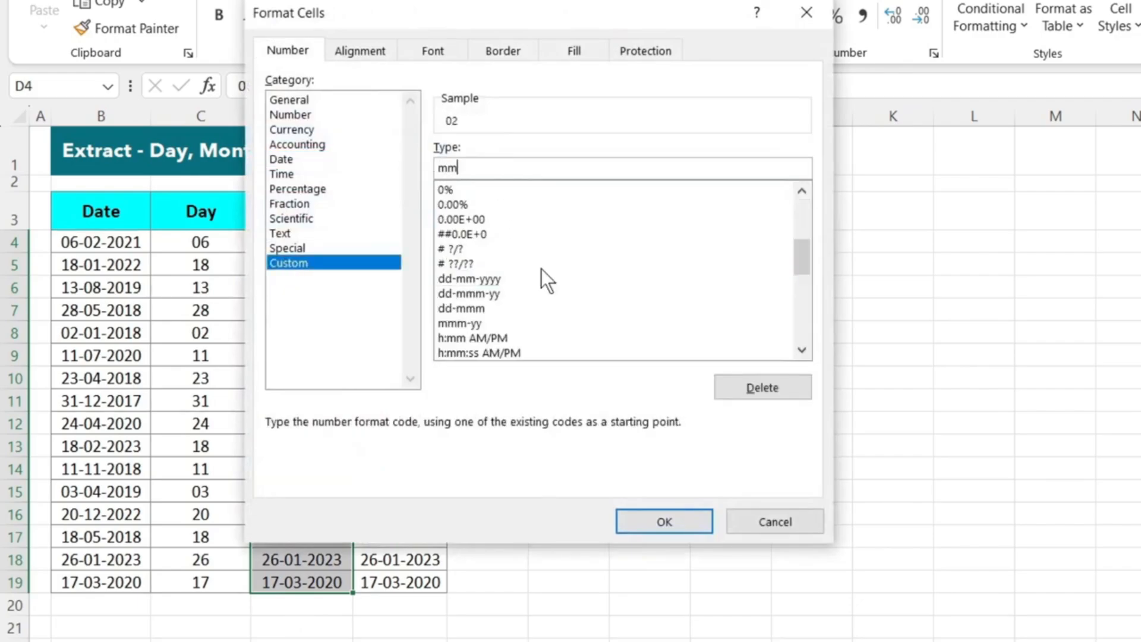
click(663, 518)
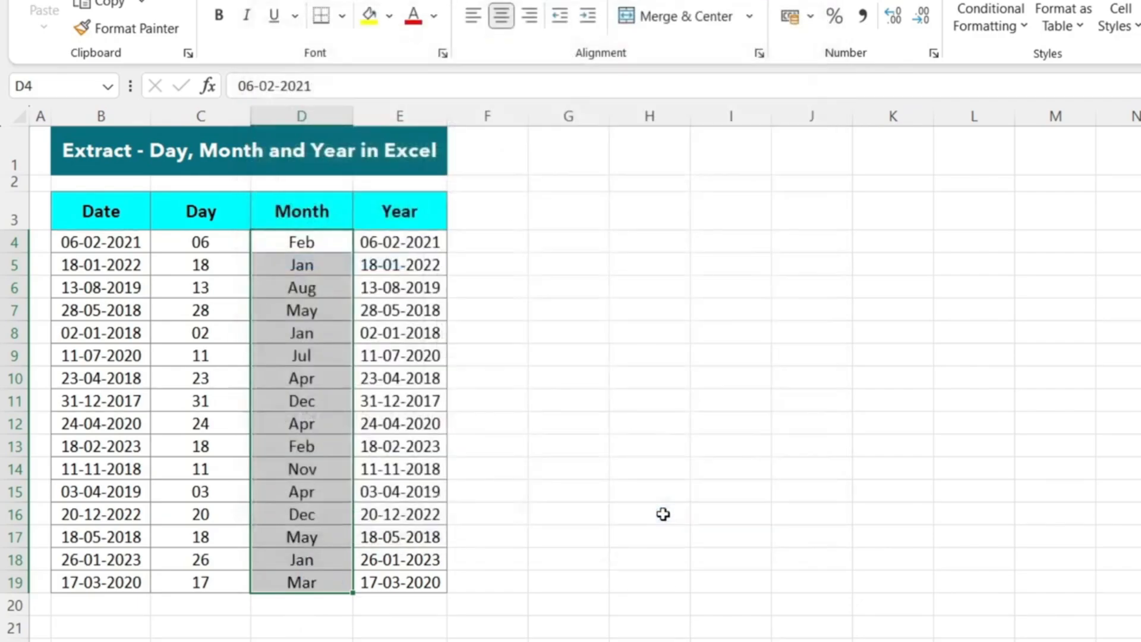
Apply the custom number format yyy to the Year column dates in E4:E19.
click(393, 243)
drag(394, 244, 396, 575)
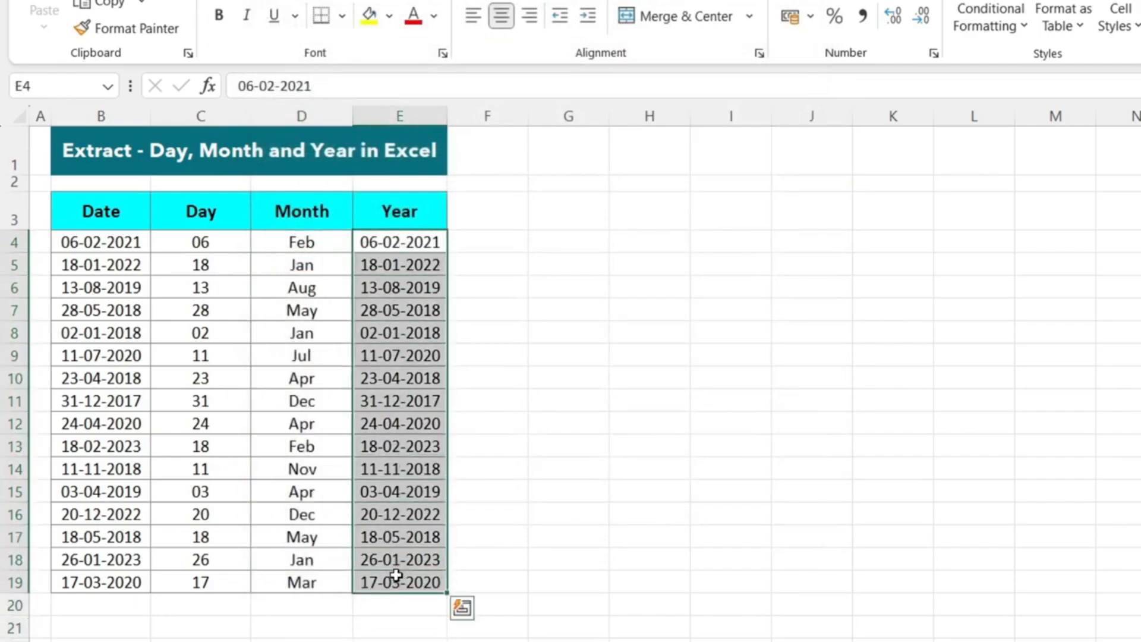
key(ctrl+1)
click(301, 267)
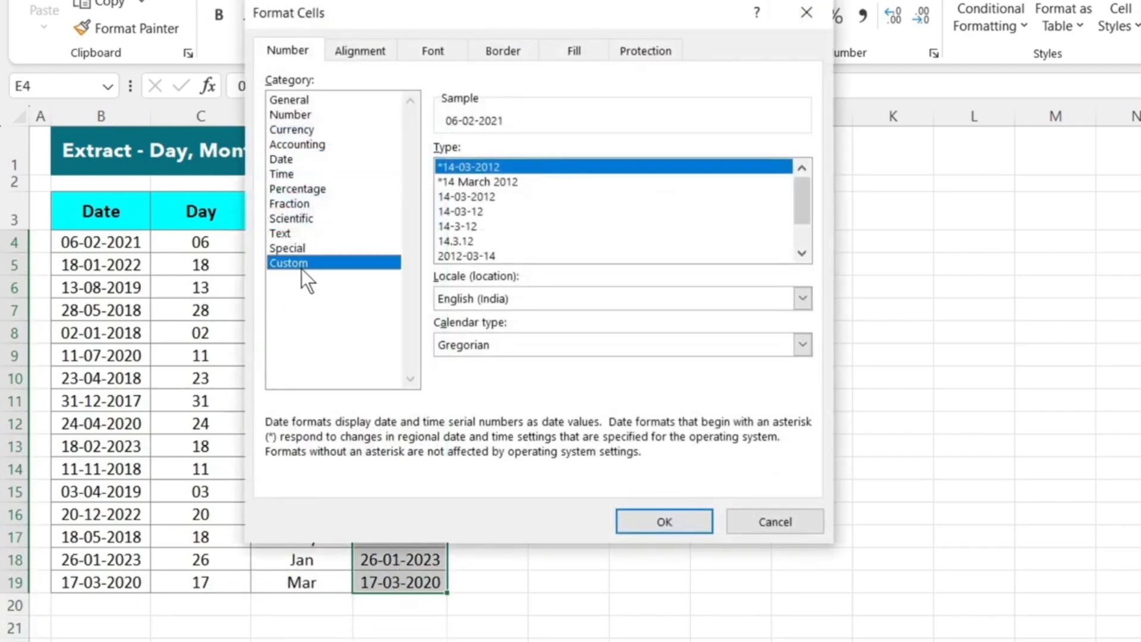
drag(522, 168, 413, 159)
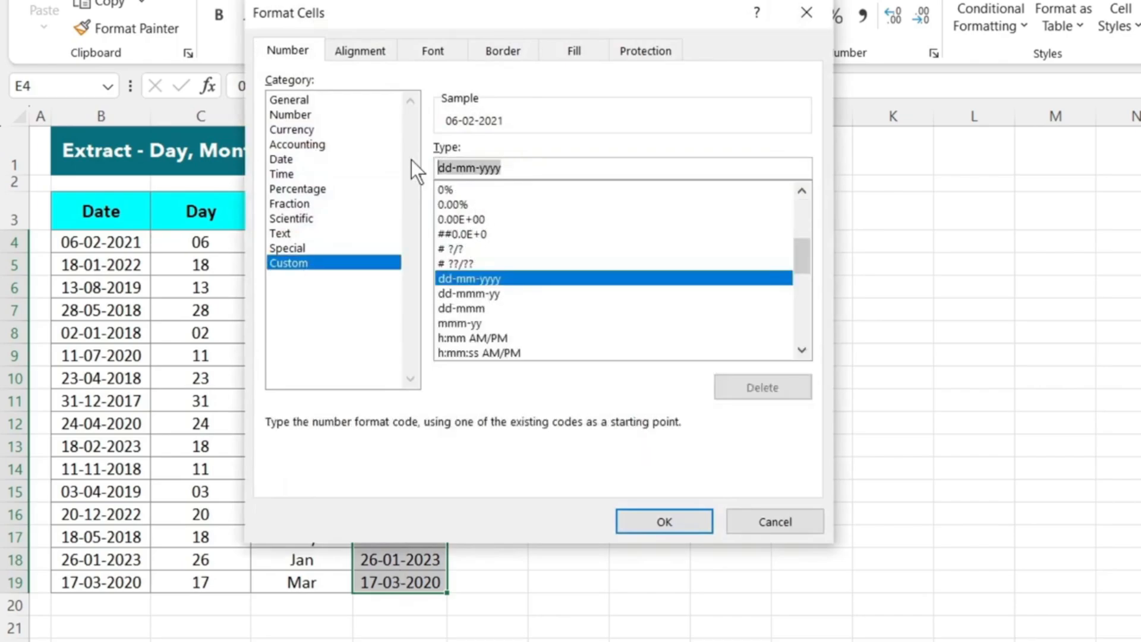
text(yyy)
click(647, 527)
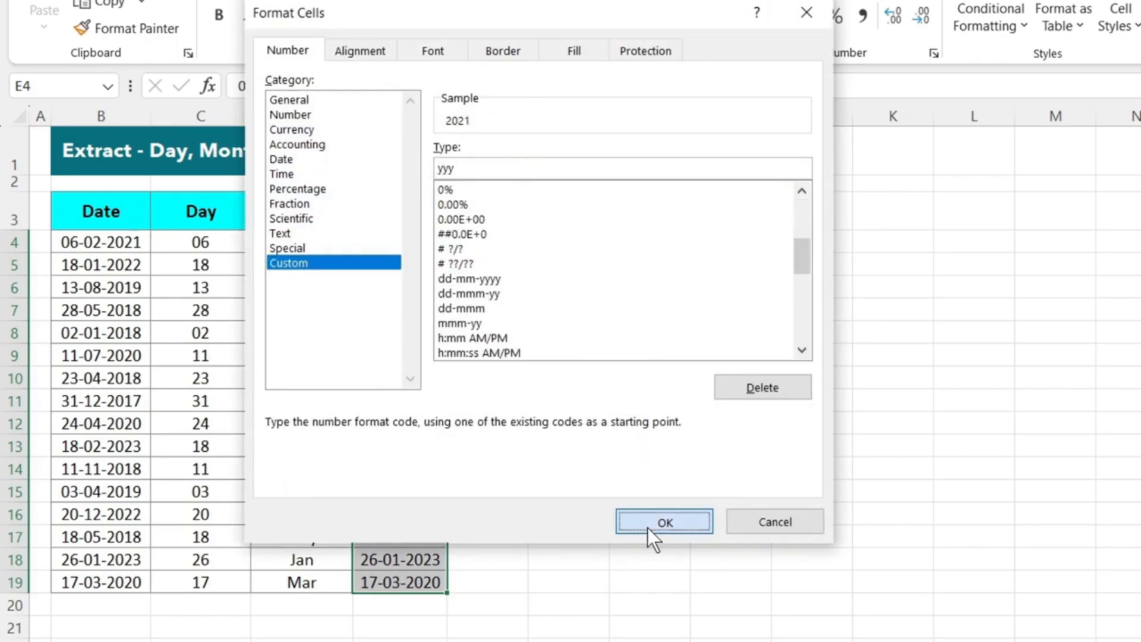
drag(594, 362, 257, 286)
click(127, 262)
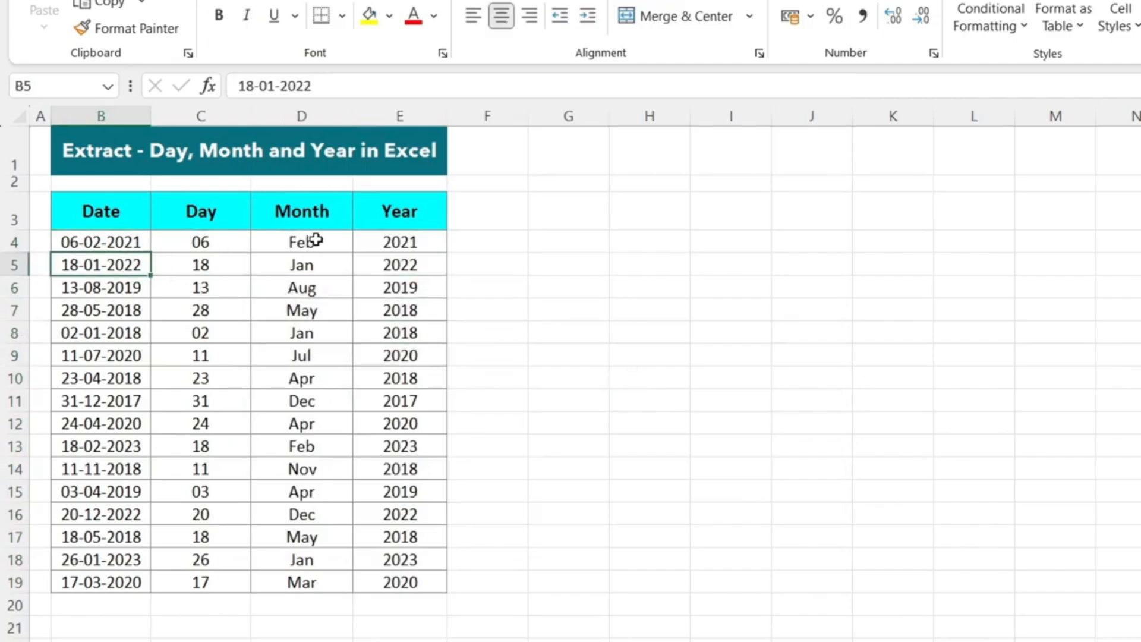
click(573, 427)
click(494, 514)
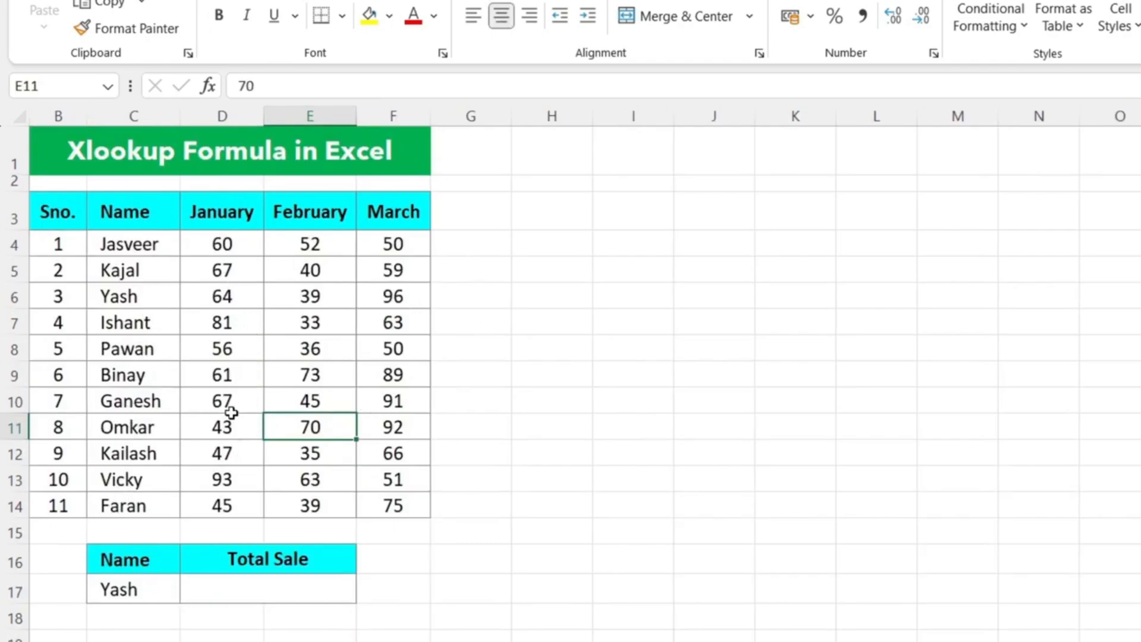
Begin a SUM formula with a nested XLOOKUP in the Total Sale cell D17, using the name in C17 as lookup value.
click(142, 587)
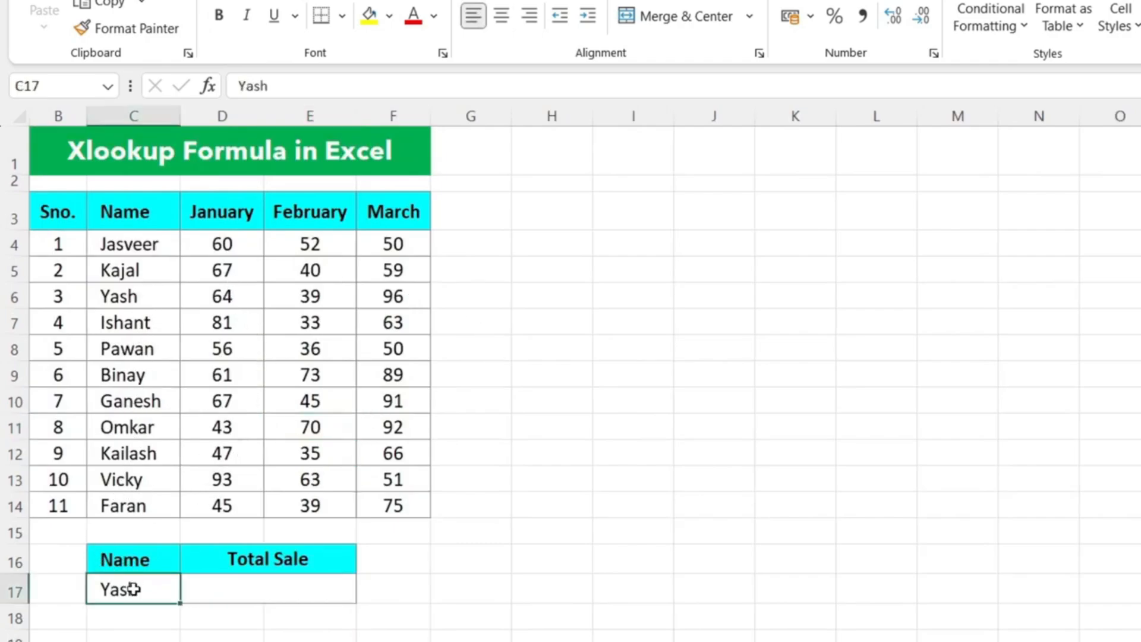
click(275, 596)
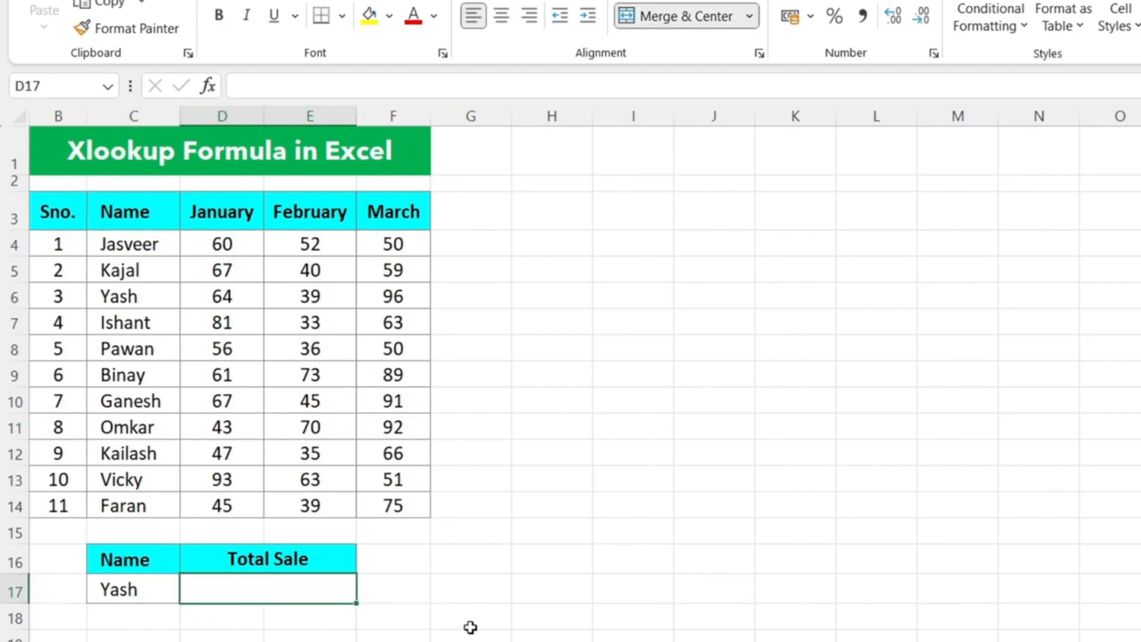
text(=SUM()
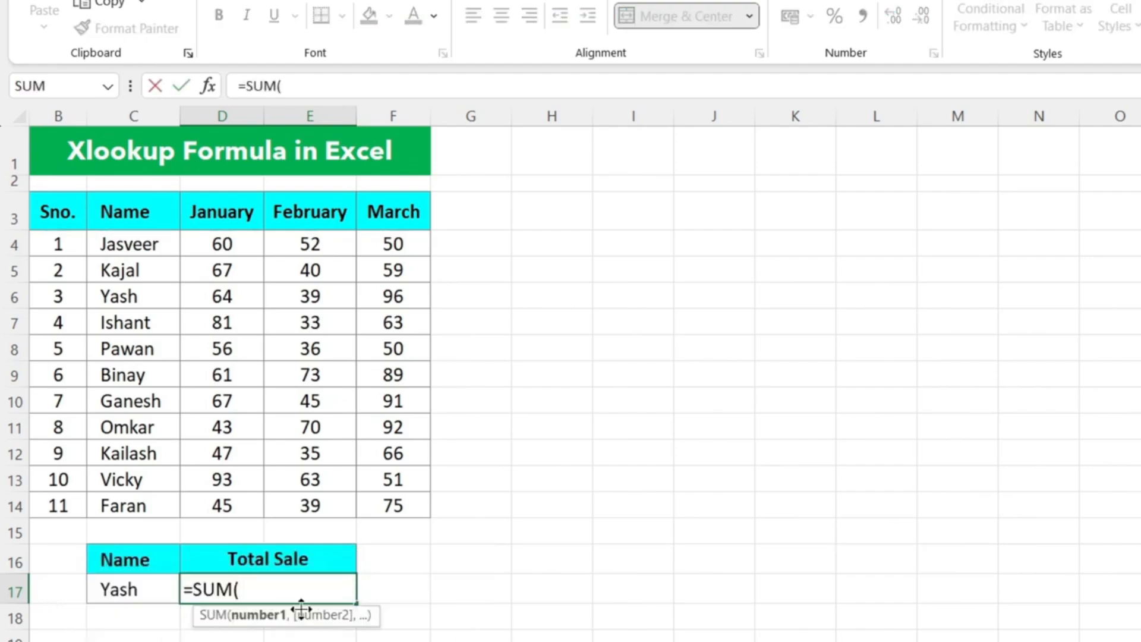
text(xlo)
key(Tab)
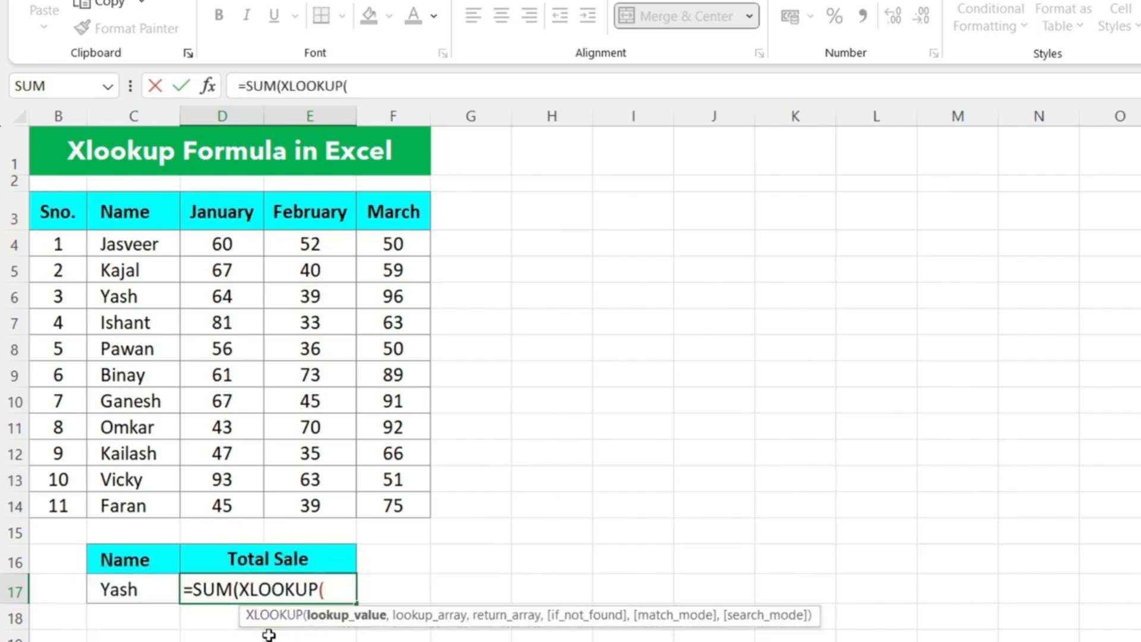
click(121, 587)
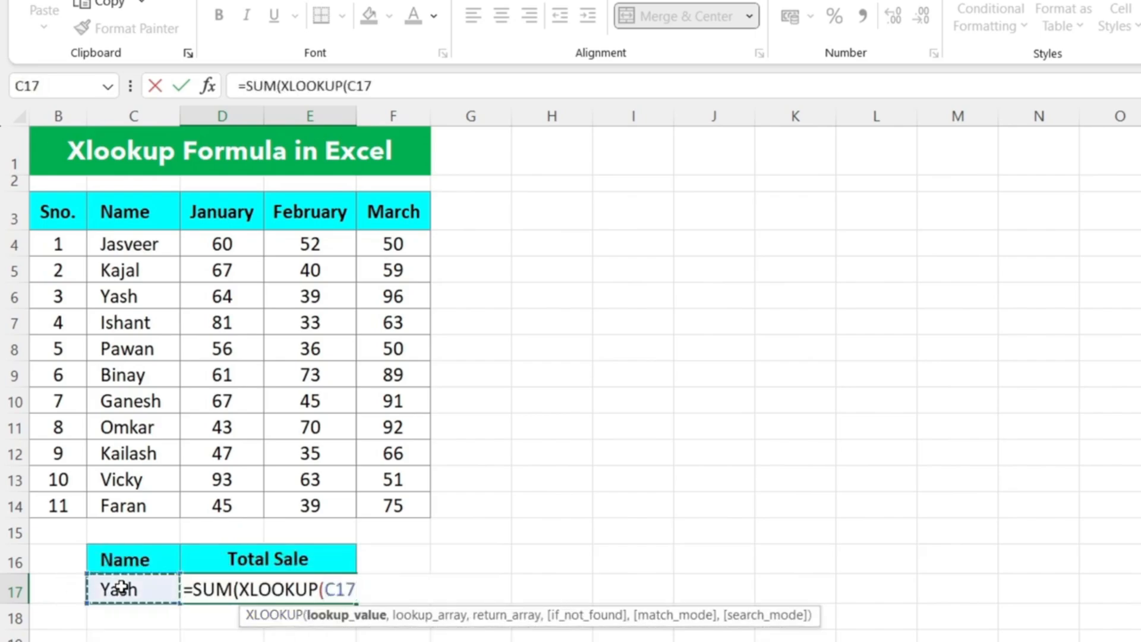
text(,)
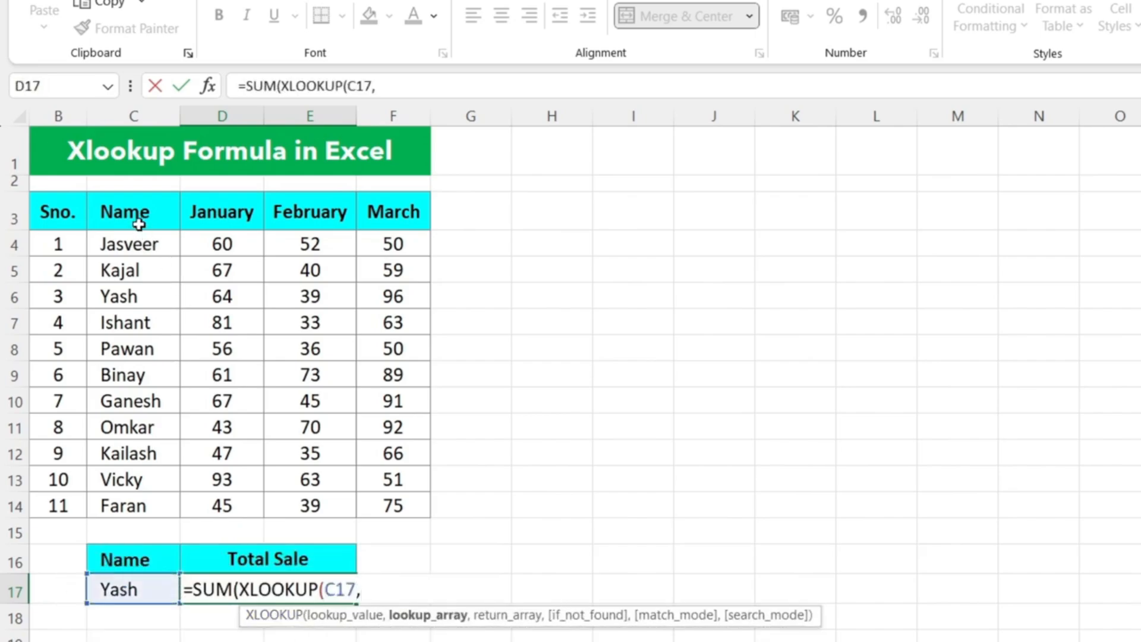
Complete the Total Sale formula with lookup array C4:C14 and return array D4:F14, giving =SUM(XLOOKUP(C17,C4:C14,D4:F14)).
drag(128, 241, 126, 501)
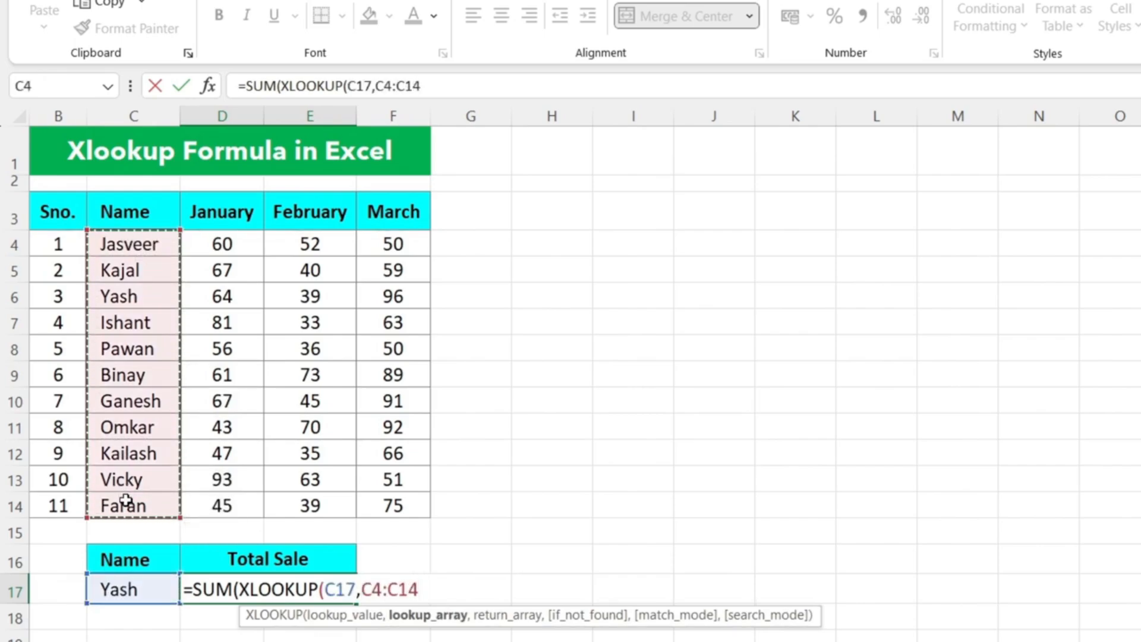
text(,)
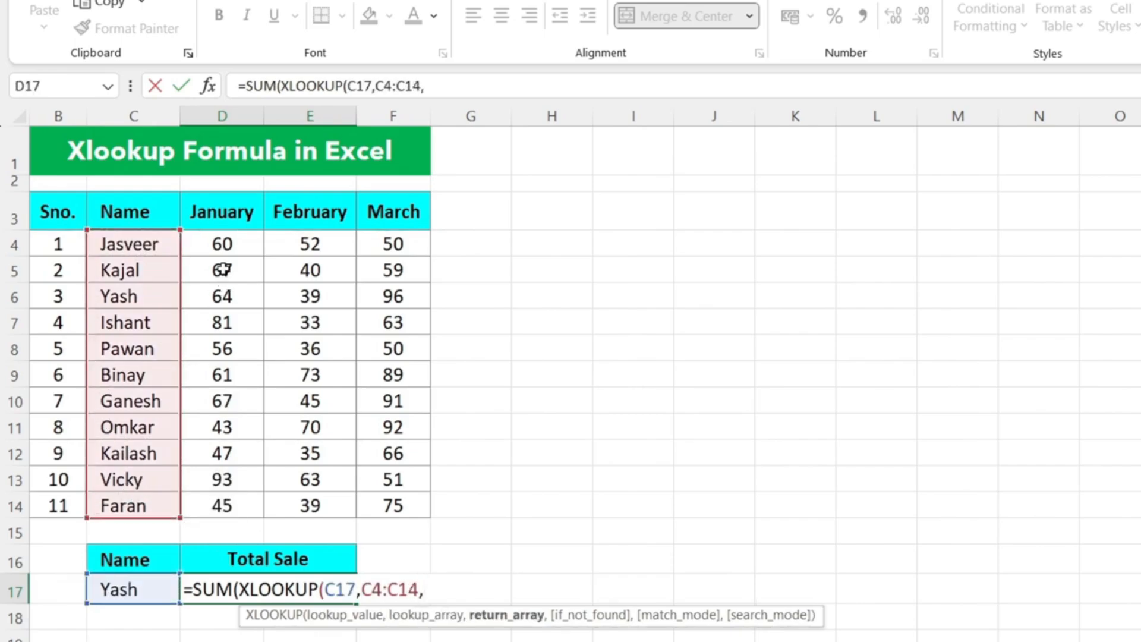
drag(222, 245, 369, 497)
text())
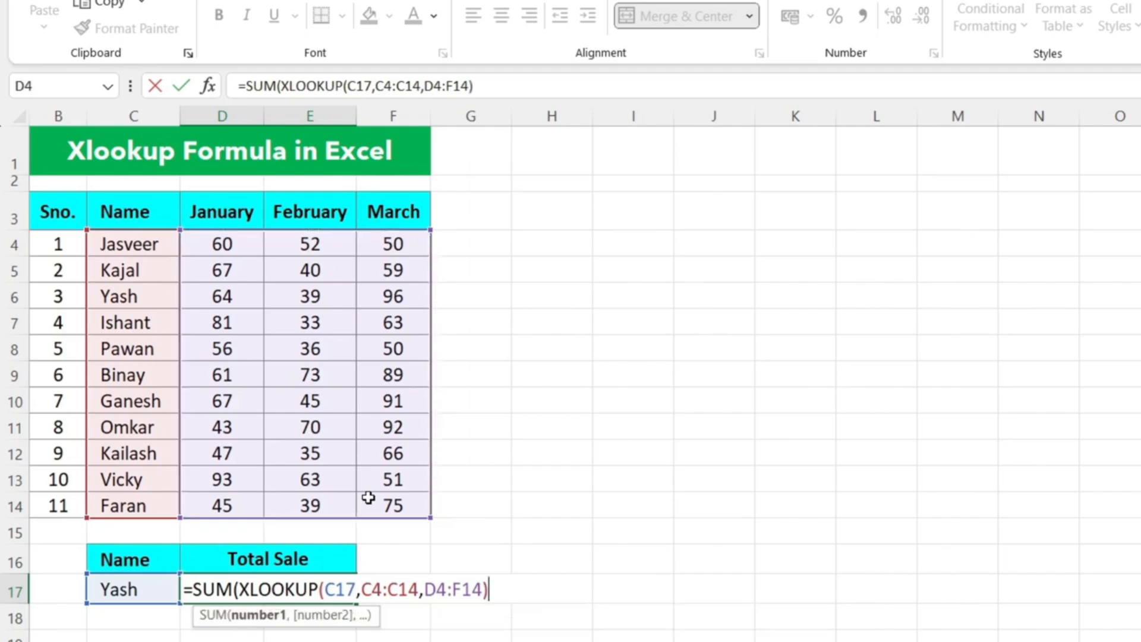
text())
key(Return)
double_click(281, 582)
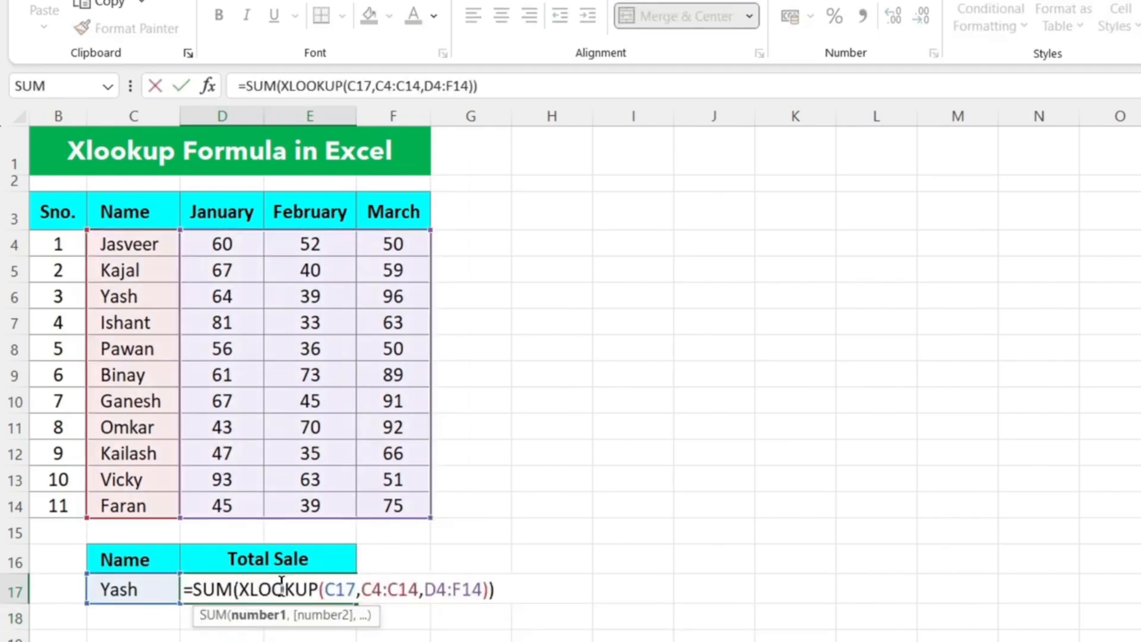
key(Return)
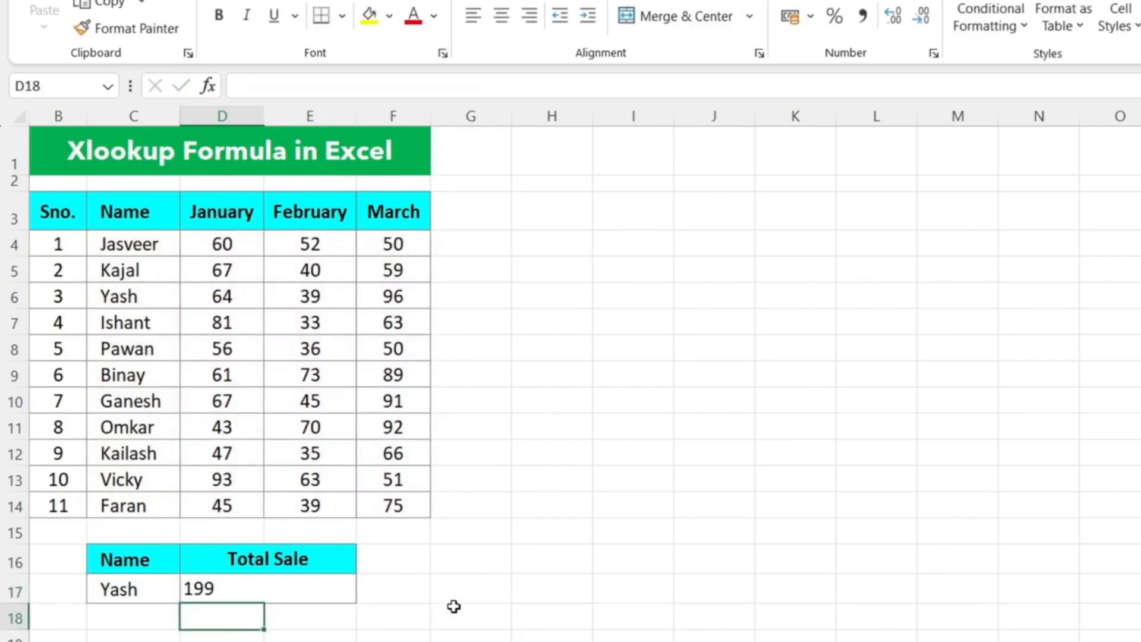
Replace the lookup name in C17 with the name from row 8 and check it against the monthly sales in D8:F8.
click(127, 589)
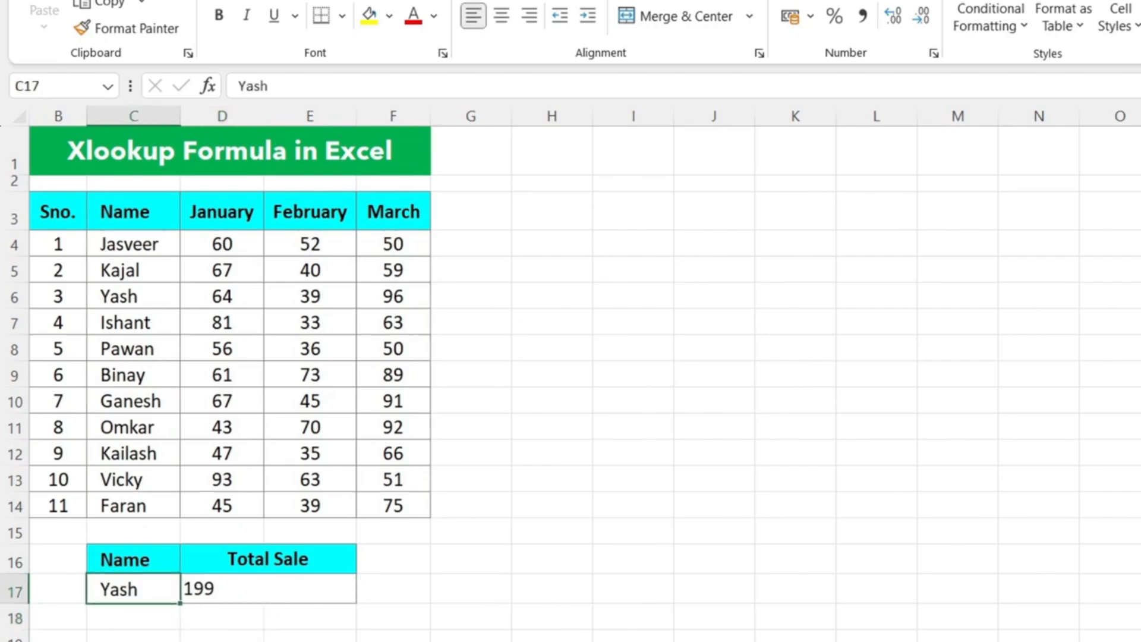
text(PA)
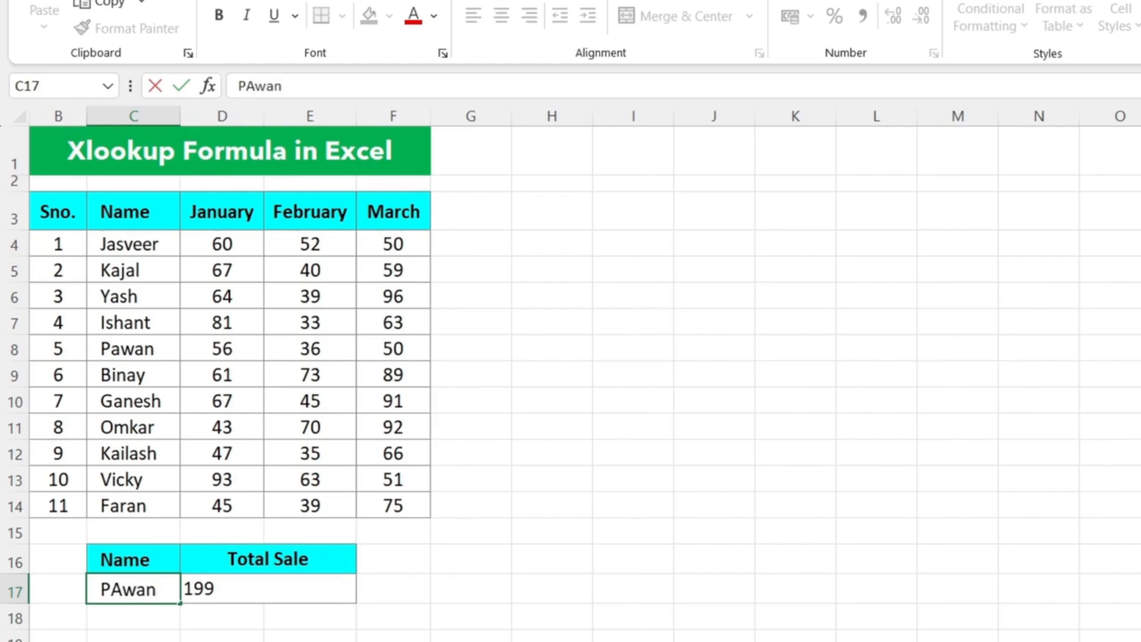
text(wan)
key(Tab)
drag(227, 346, 395, 360)
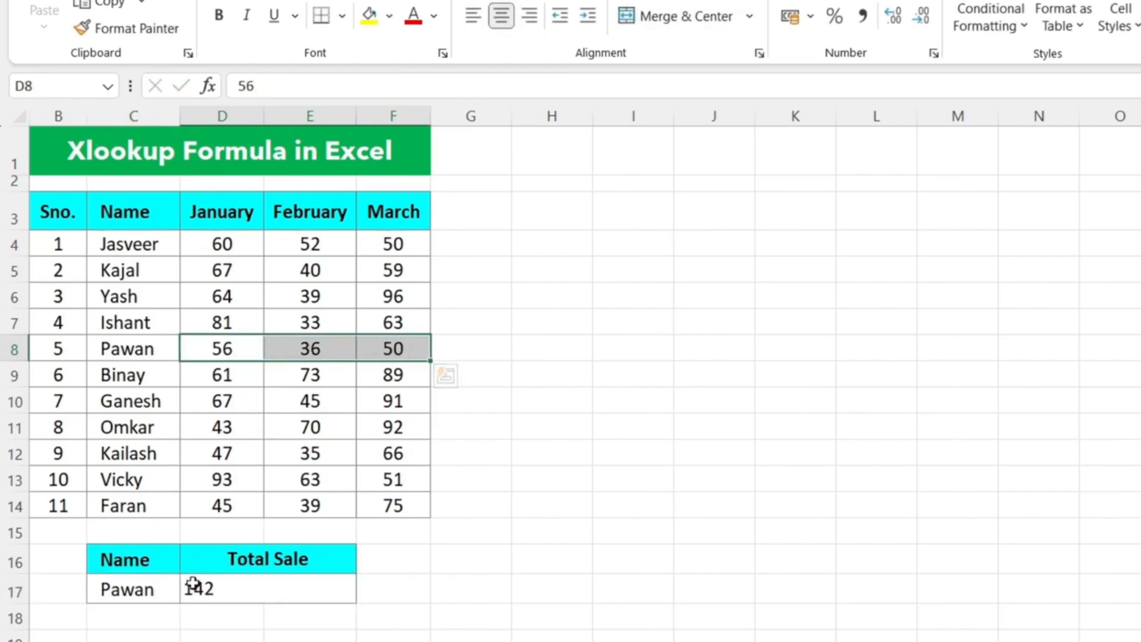
click(551, 616)
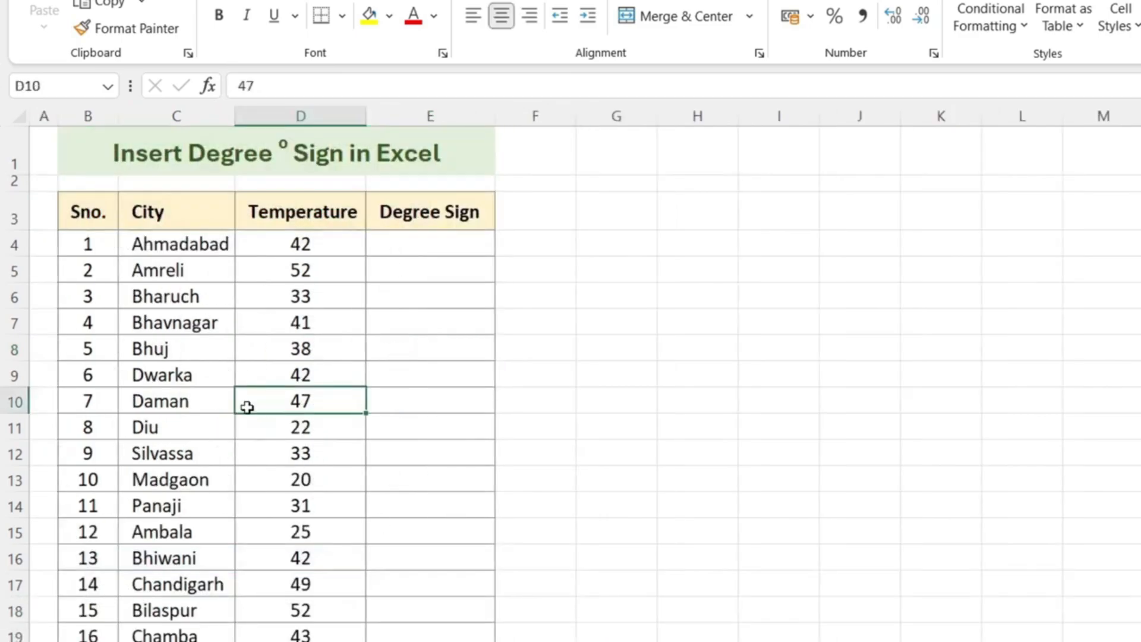
Review the city names and their values in the Temperature column of the degree sign table.
double_click(124, 245)
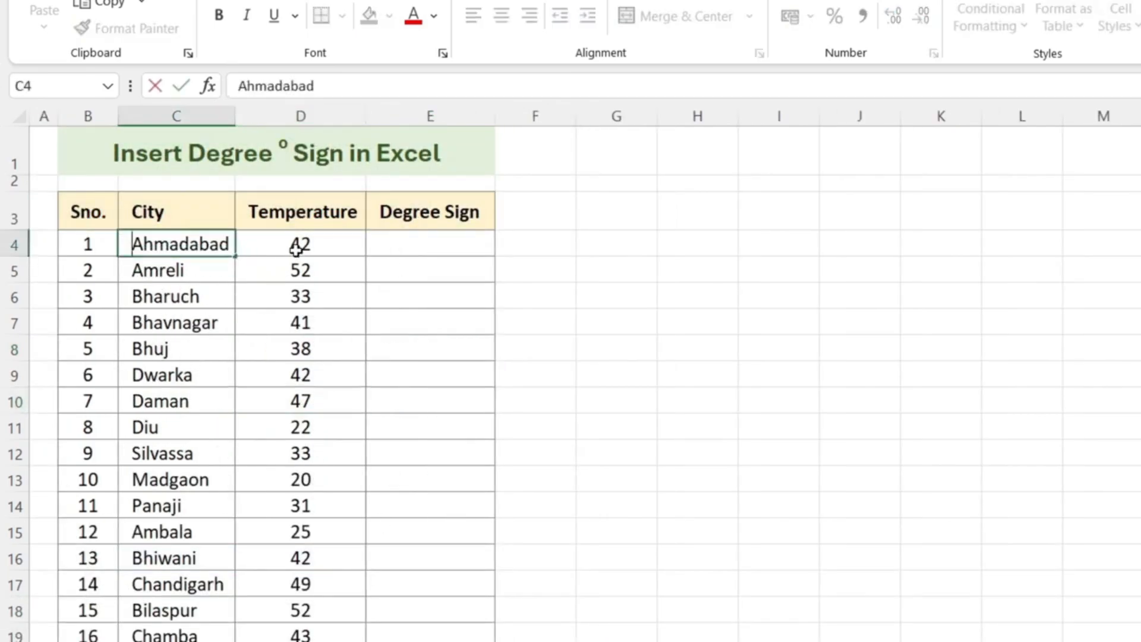
drag(301, 247, 287, 576)
click(425, 270)
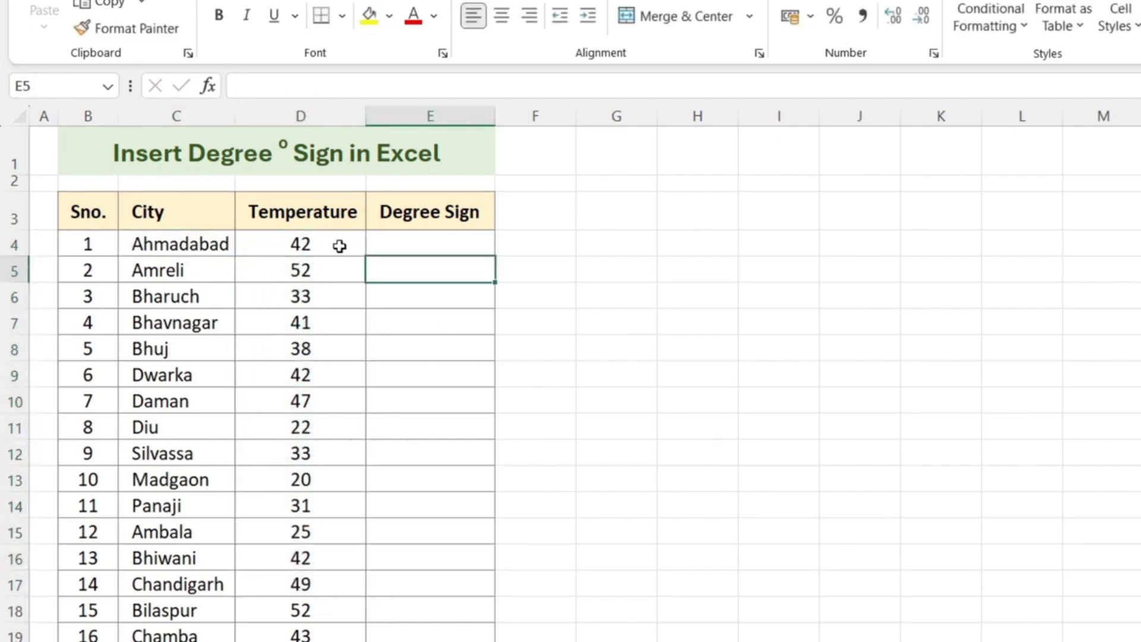
drag(339, 247, 282, 545)
click(446, 238)
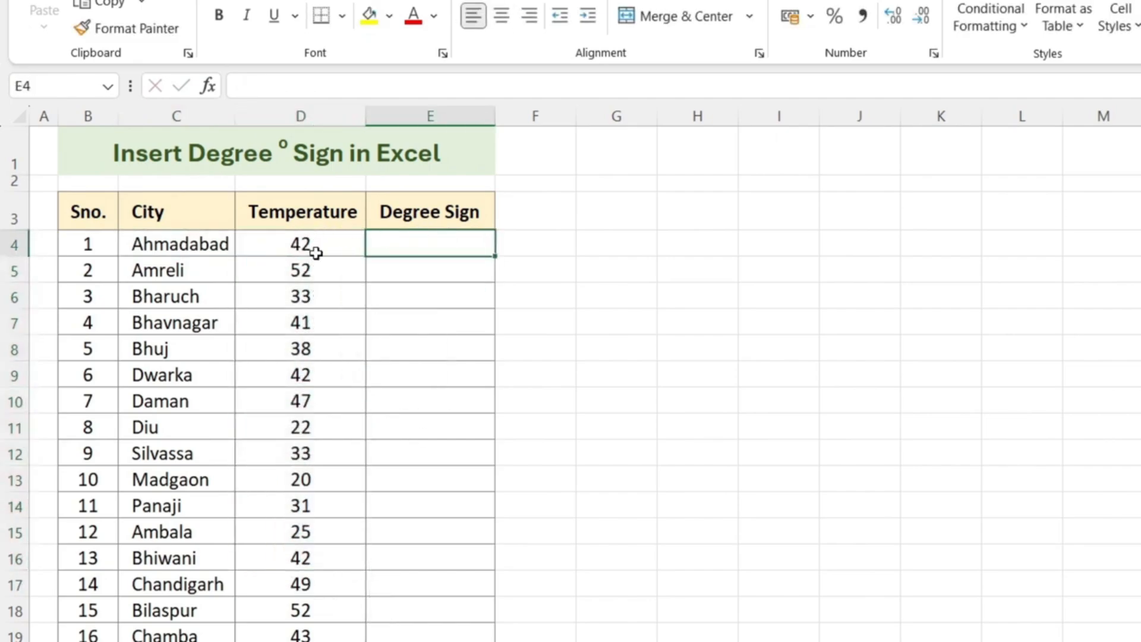
text(42)
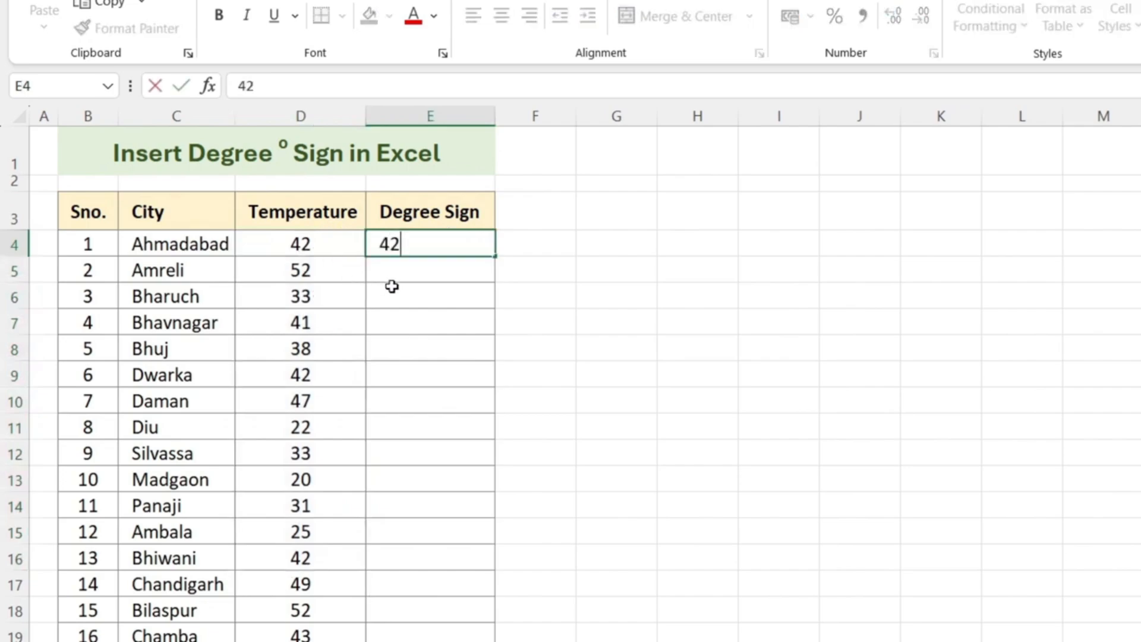
shift+click(426, 451)
Enter the formula =D4&CHAR(176)&"C" in the Degree Sign cell E4.
click(426, 244)
text(=)
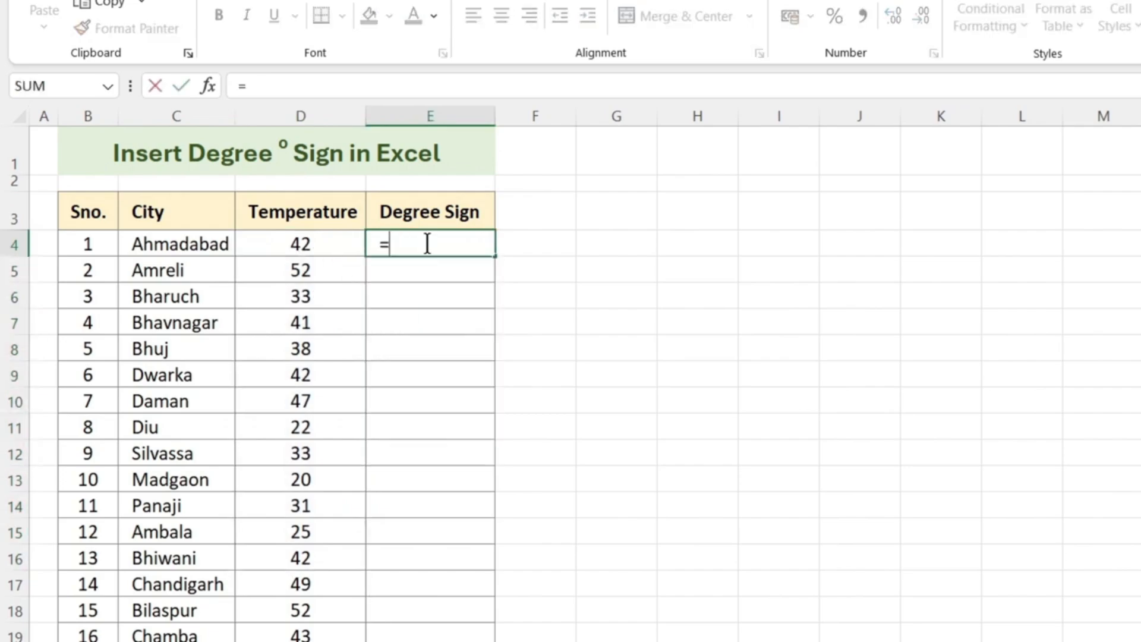
click(348, 238)
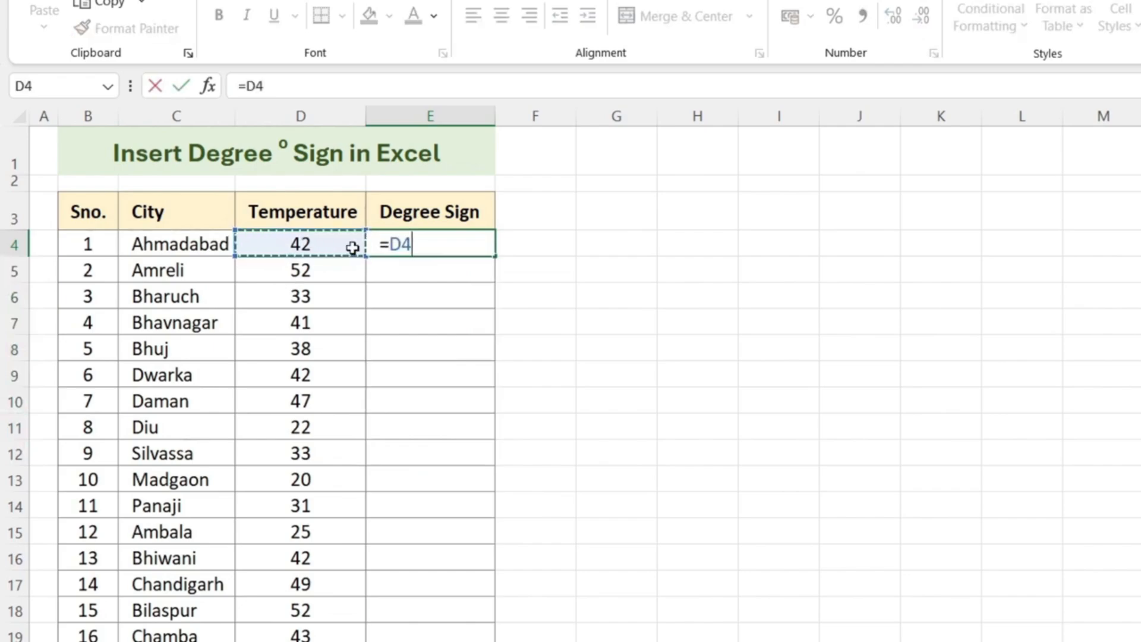
text(&cha)
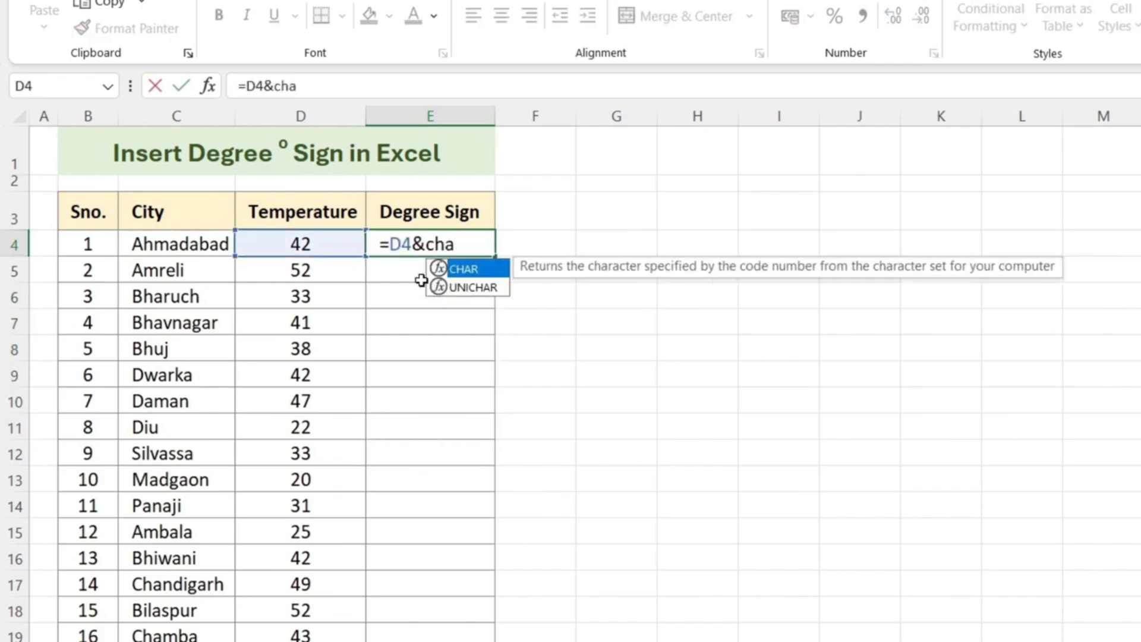
key(Tab)
text(17)
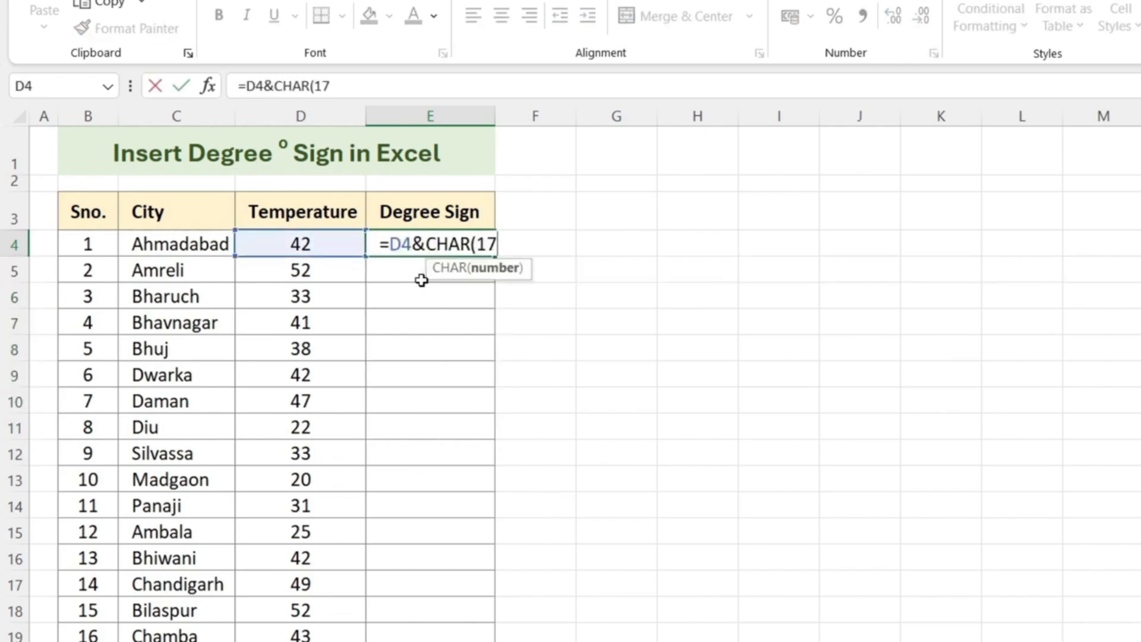
text(6))
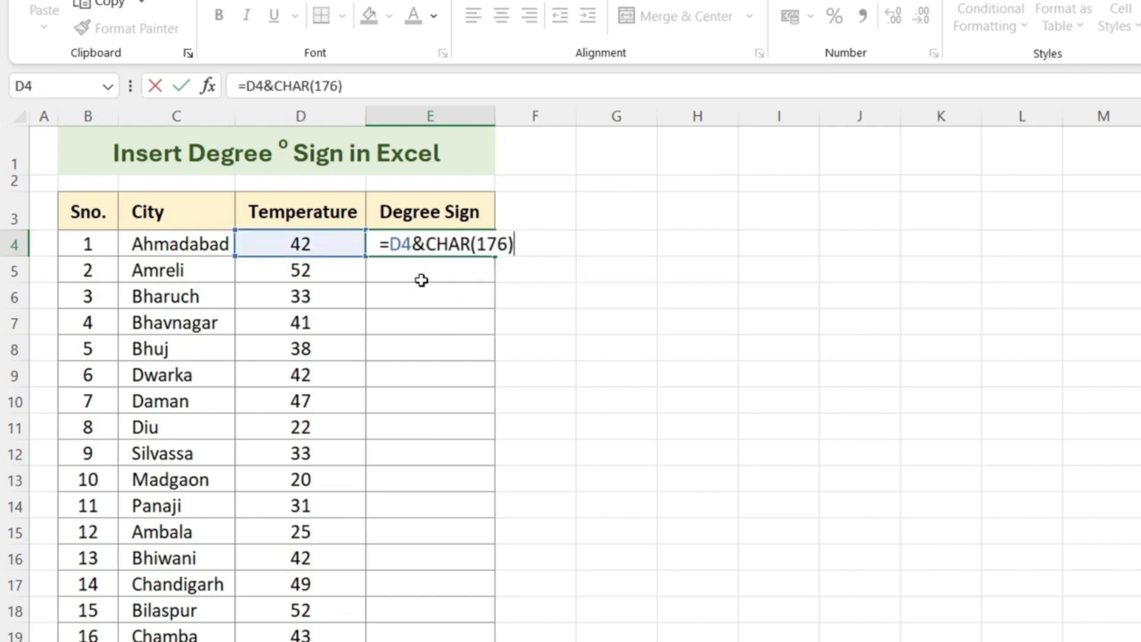
text(&"C)
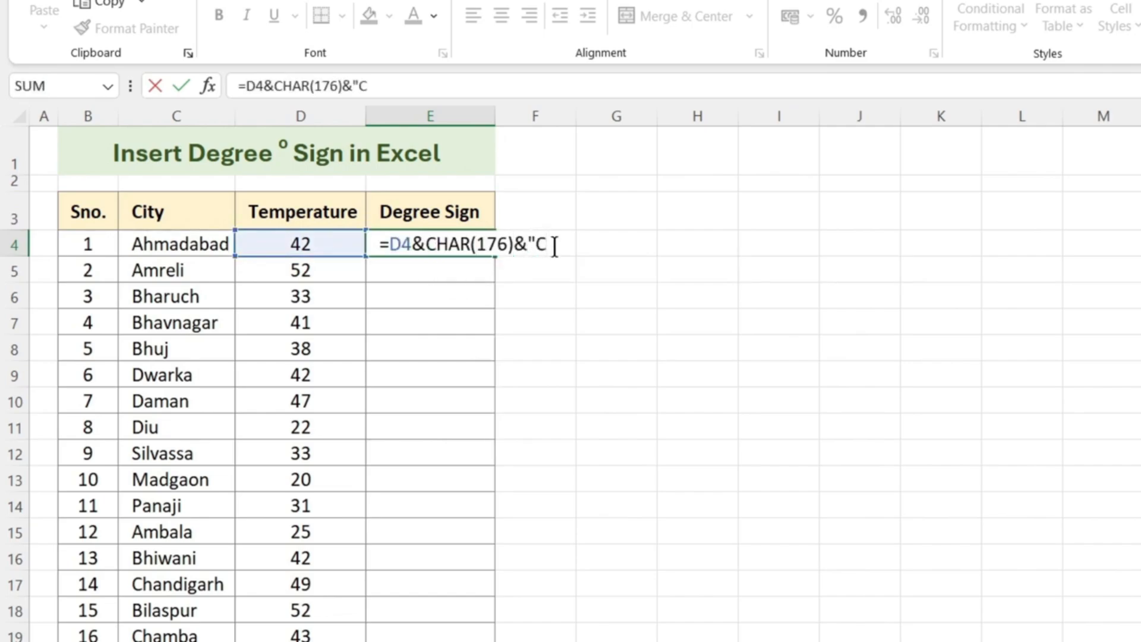
key(Return)
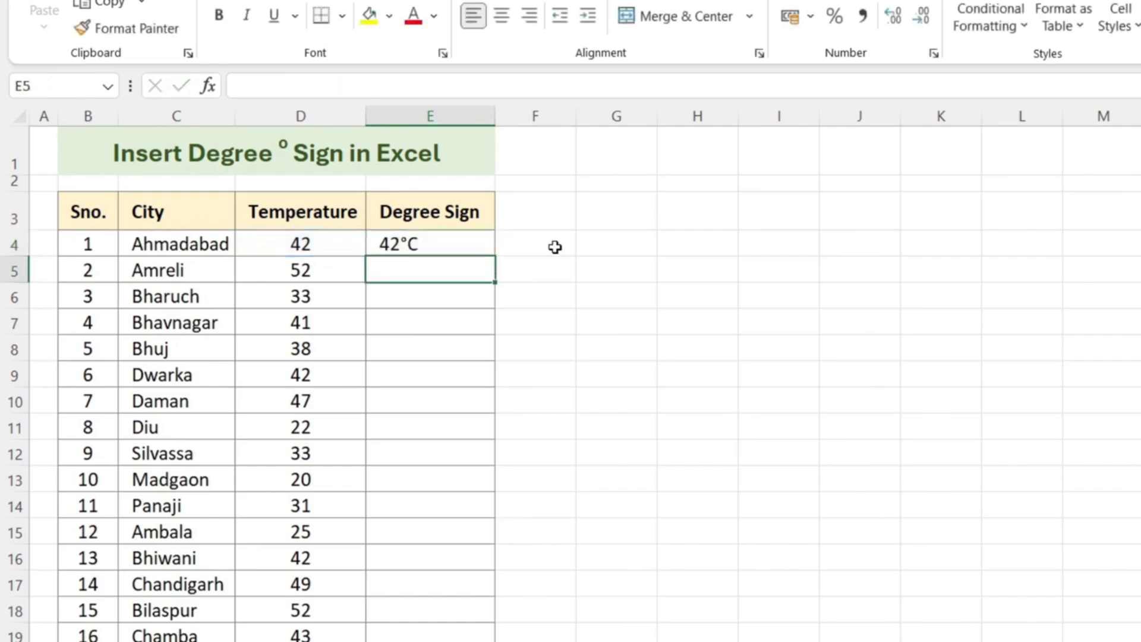
Copy the degree sign formula from E4 down the rest of the Degree Sign column.
double_click(407, 247)
key(Return)
click(446, 248)
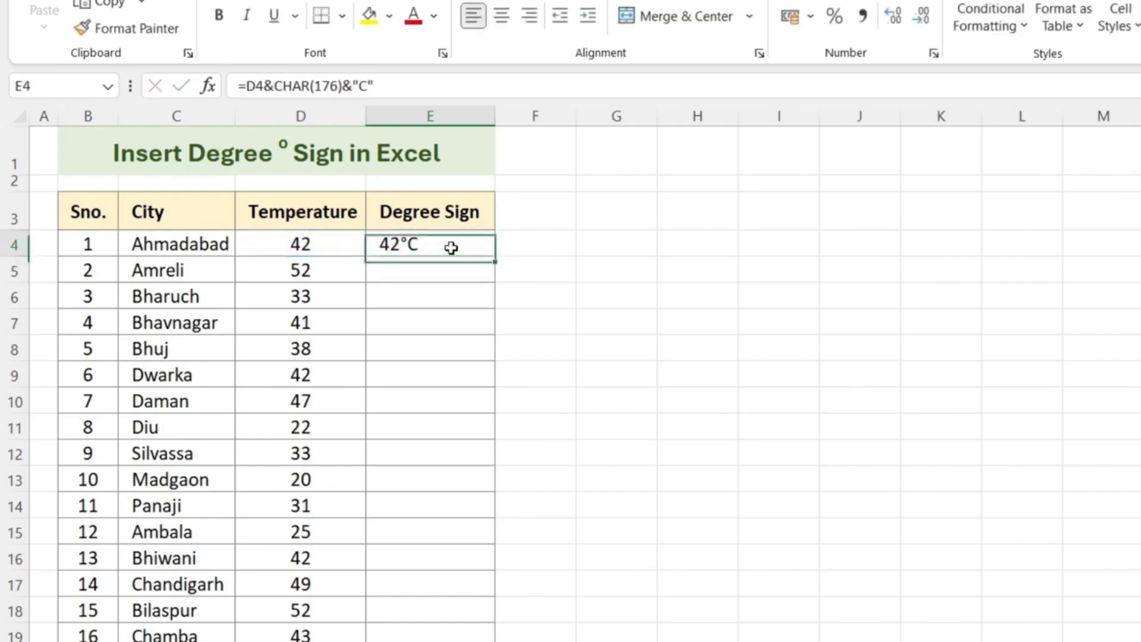
double_click(493, 256)
click(626, 511)
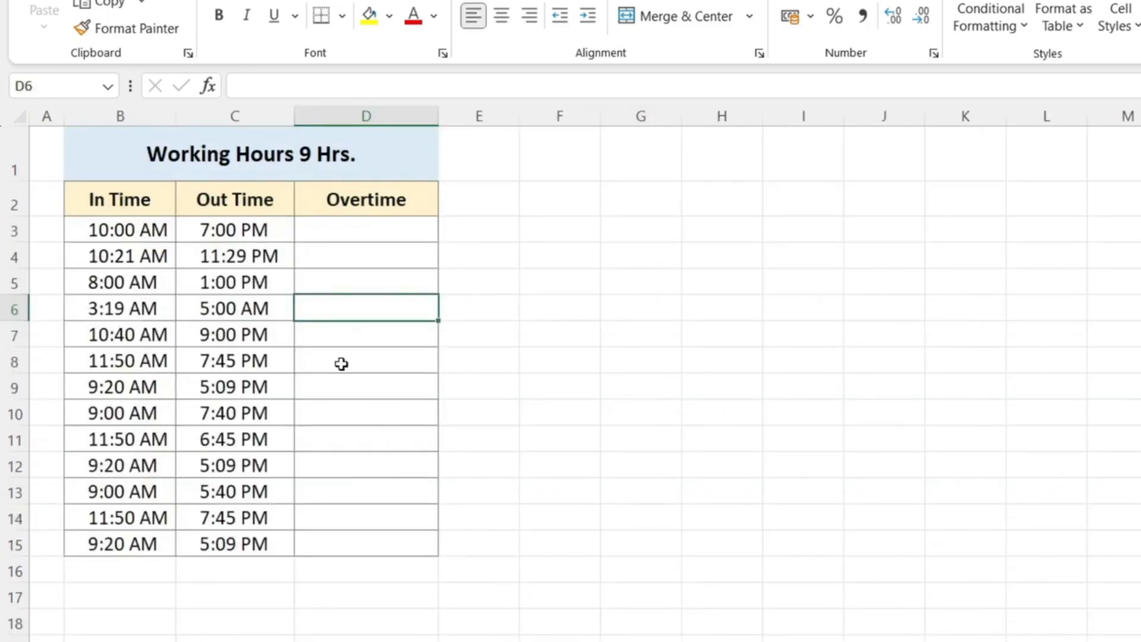
Examine the In Time, Out Time and Overtime columns of the Working Hours 9 Hrs. table.
click(478, 282)
click(791, 488)
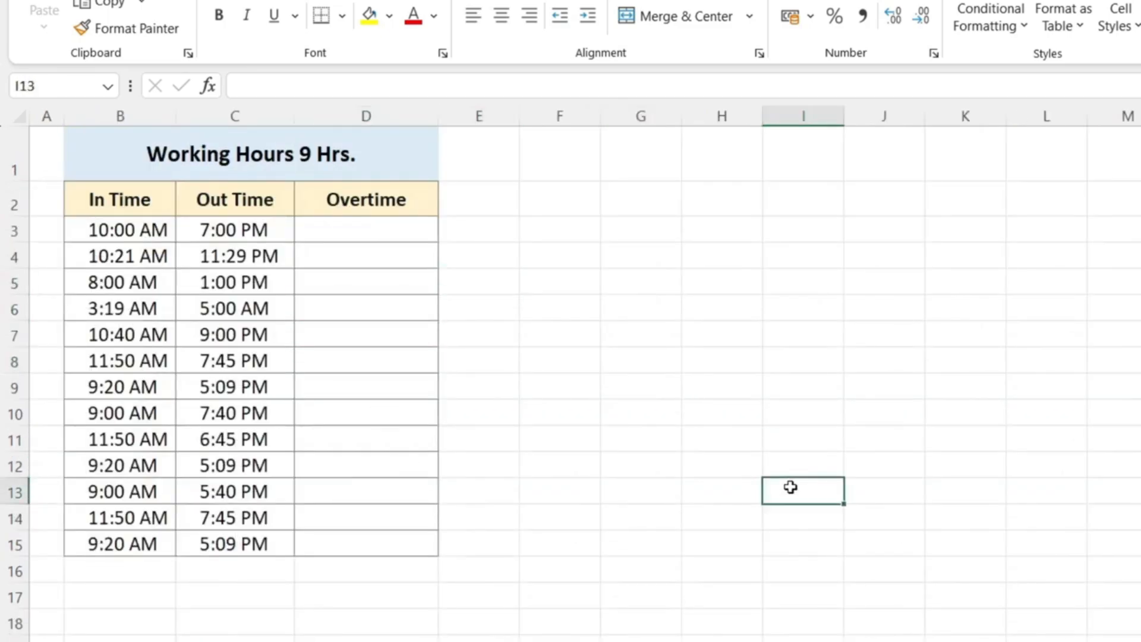
drag(93, 200, 86, 542)
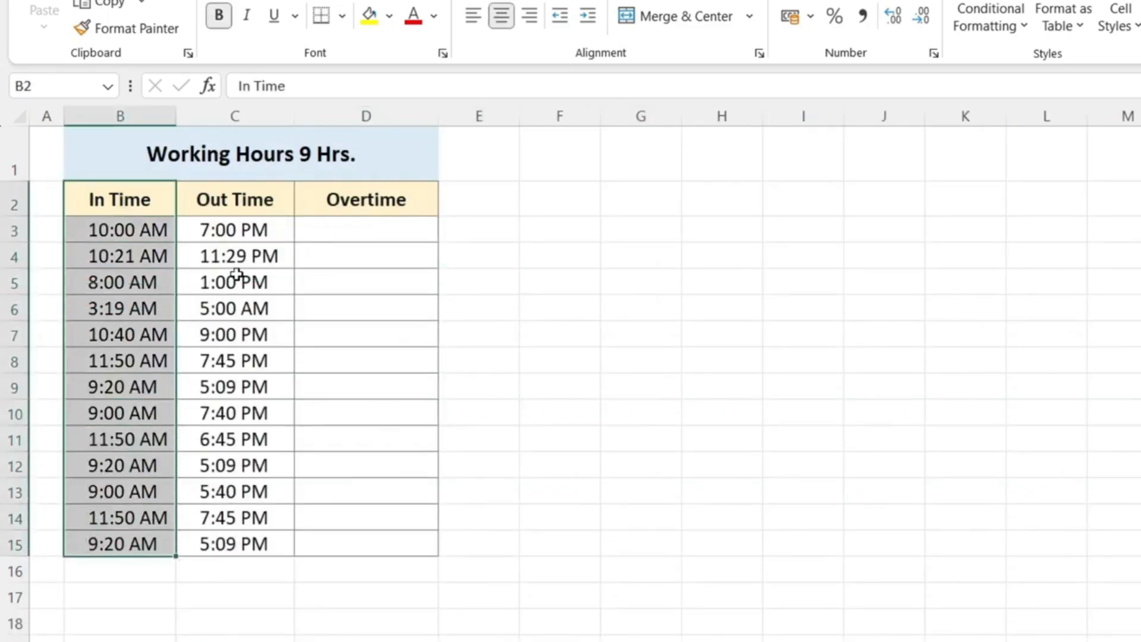
drag(227, 199, 205, 493)
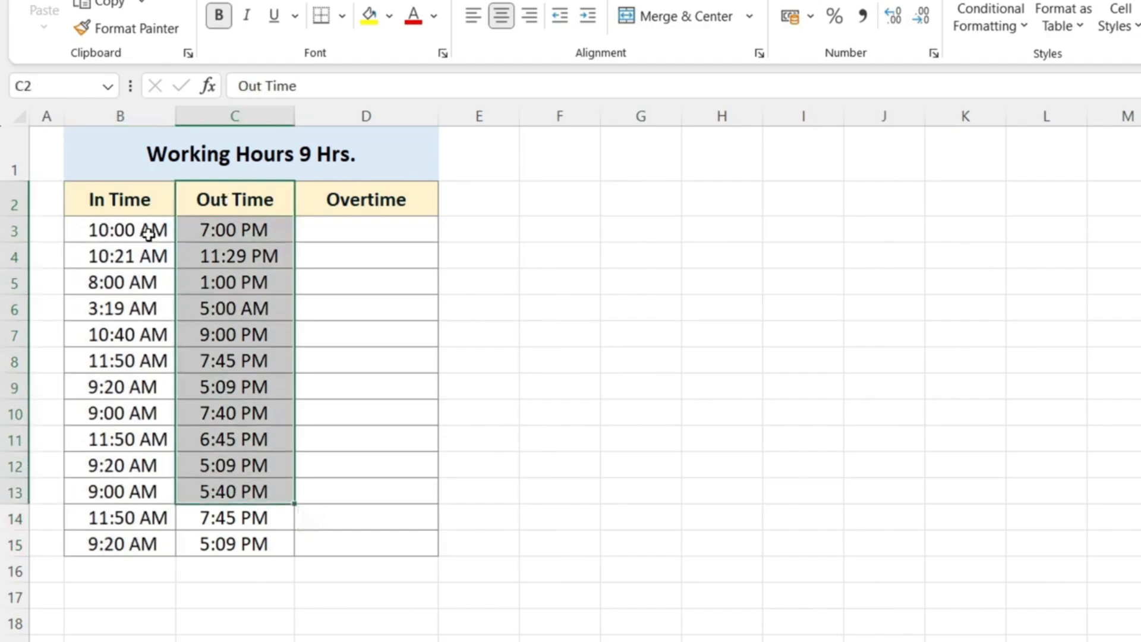
click(127, 232)
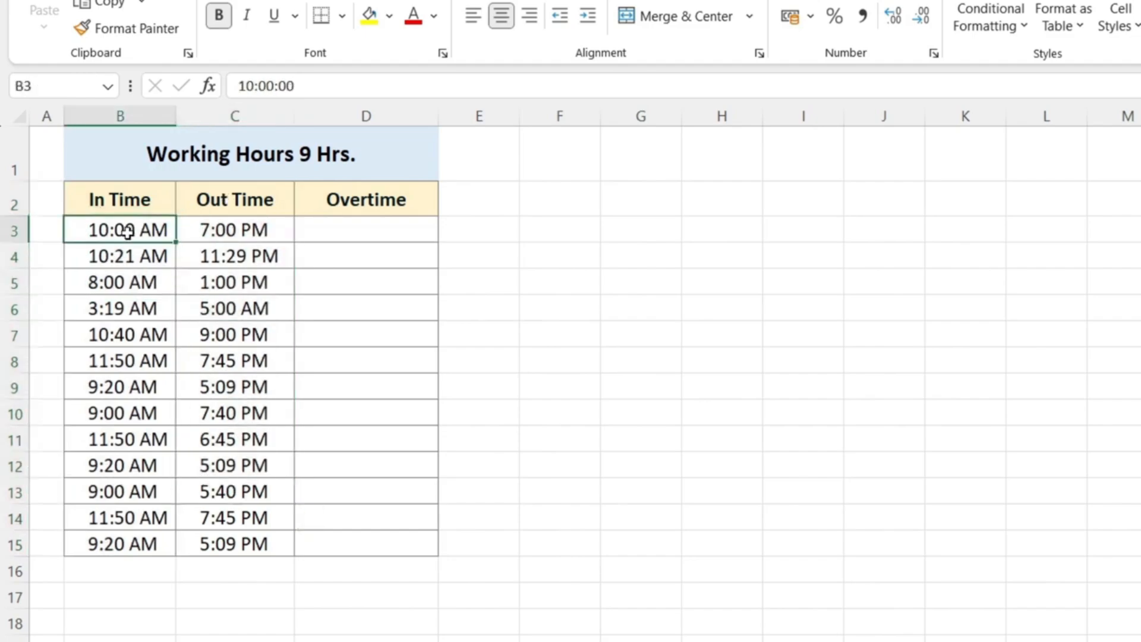
click(230, 230)
click(99, 226)
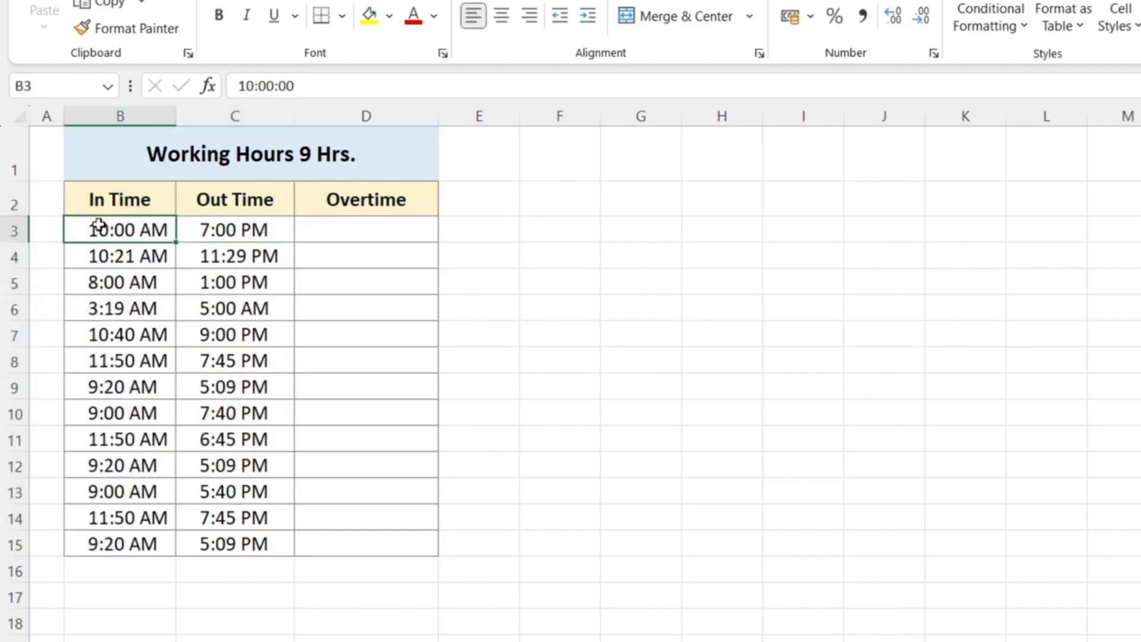
click(337, 238)
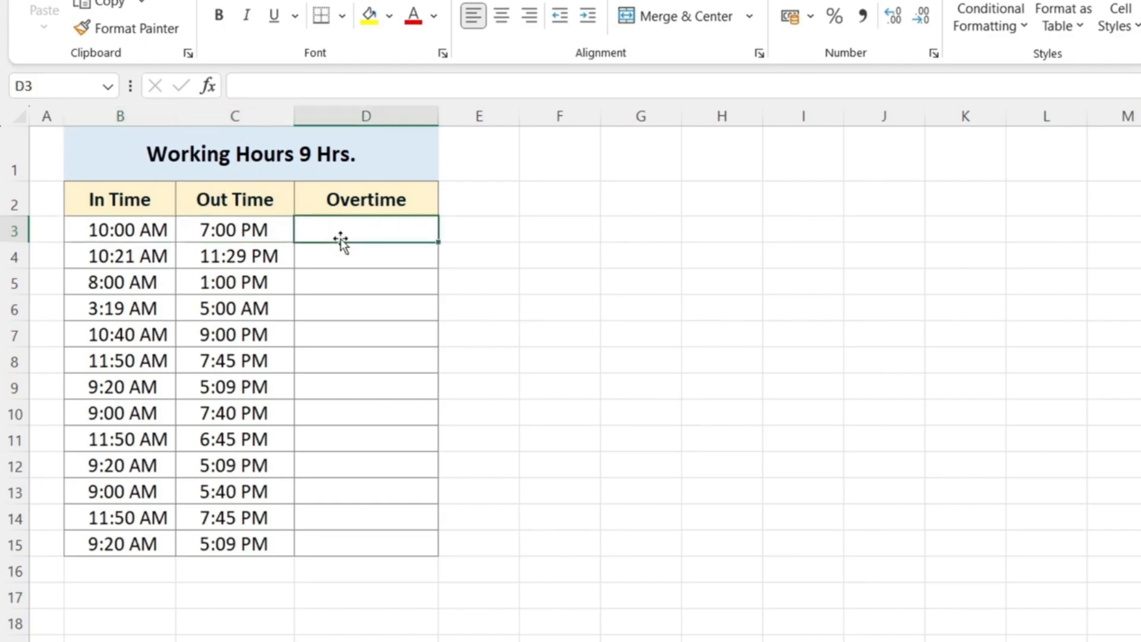
drag(356, 229, 340, 498)
click(341, 249)
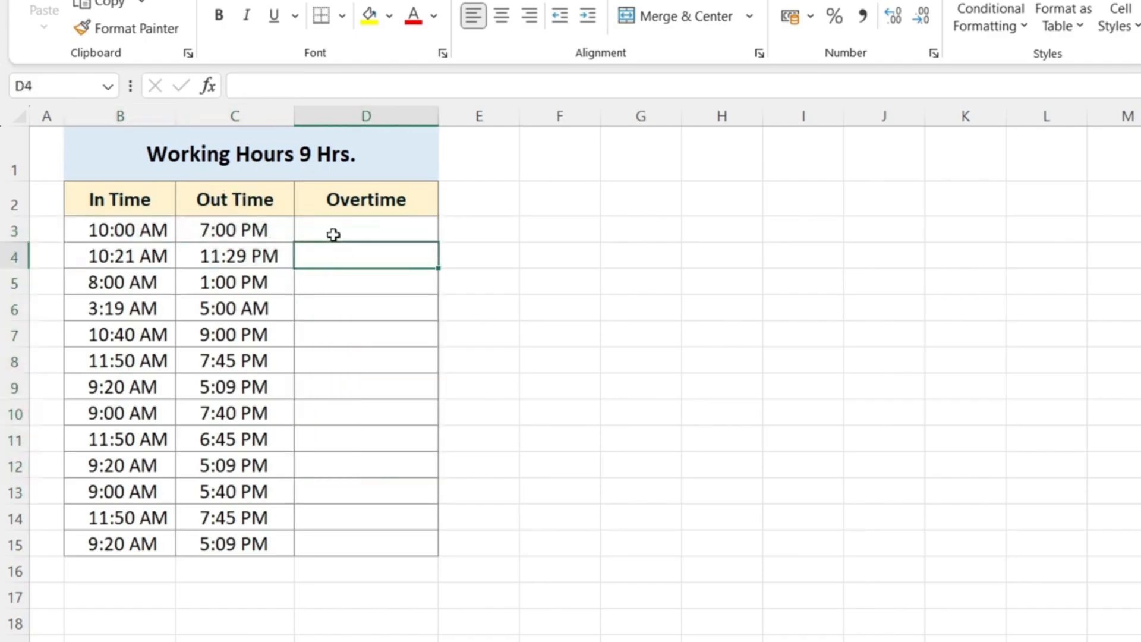
Begin an IF formula in Overtime cell D3 with the bracketed time difference (C3-B3) in its logical test.
click(334, 234)
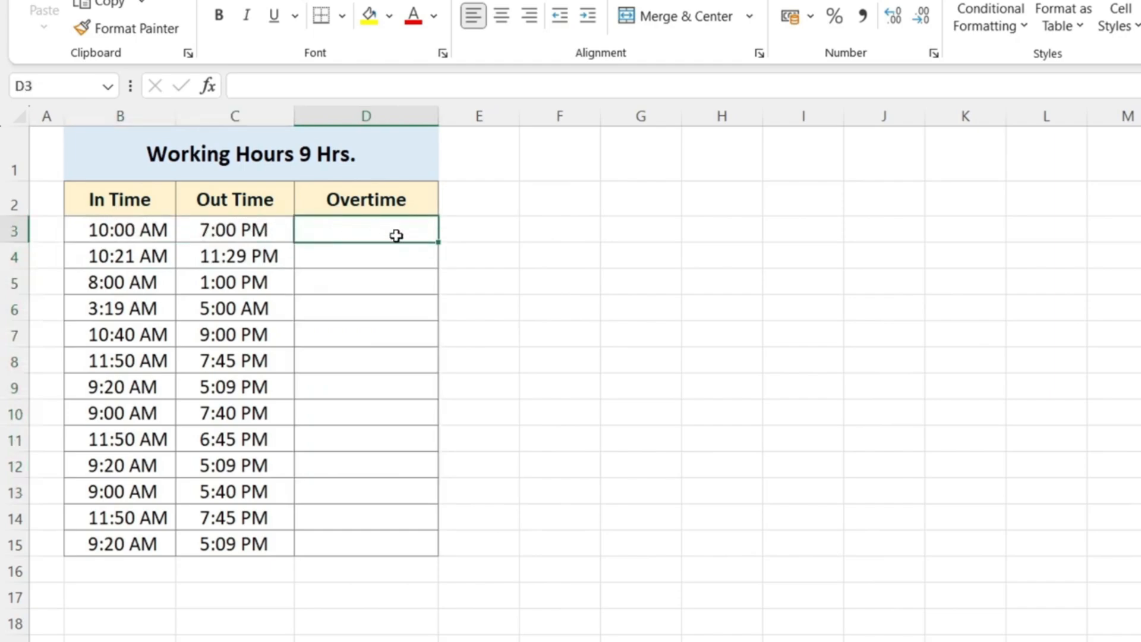
text(=)
key(Escape)
text(=IF()
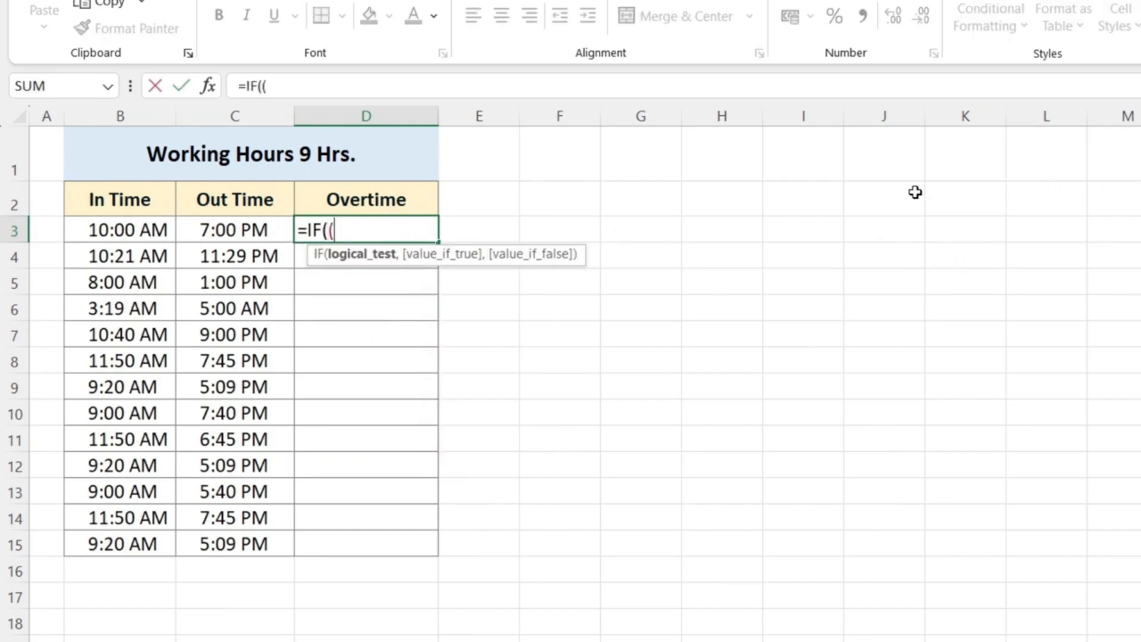
click(227, 228)
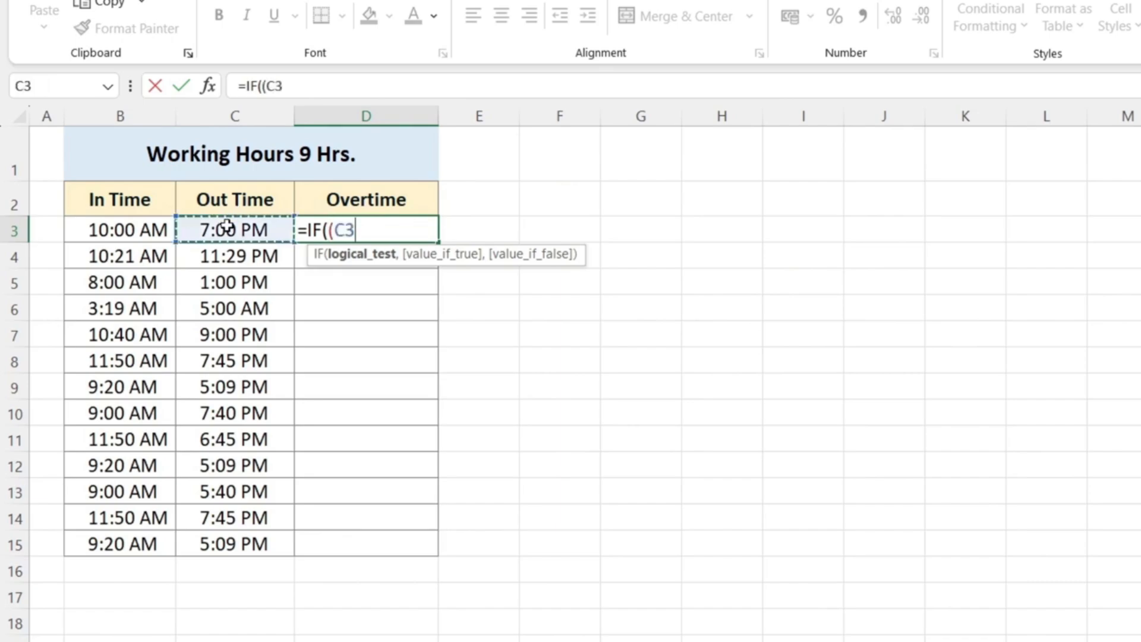
text(-)
click(109, 230)
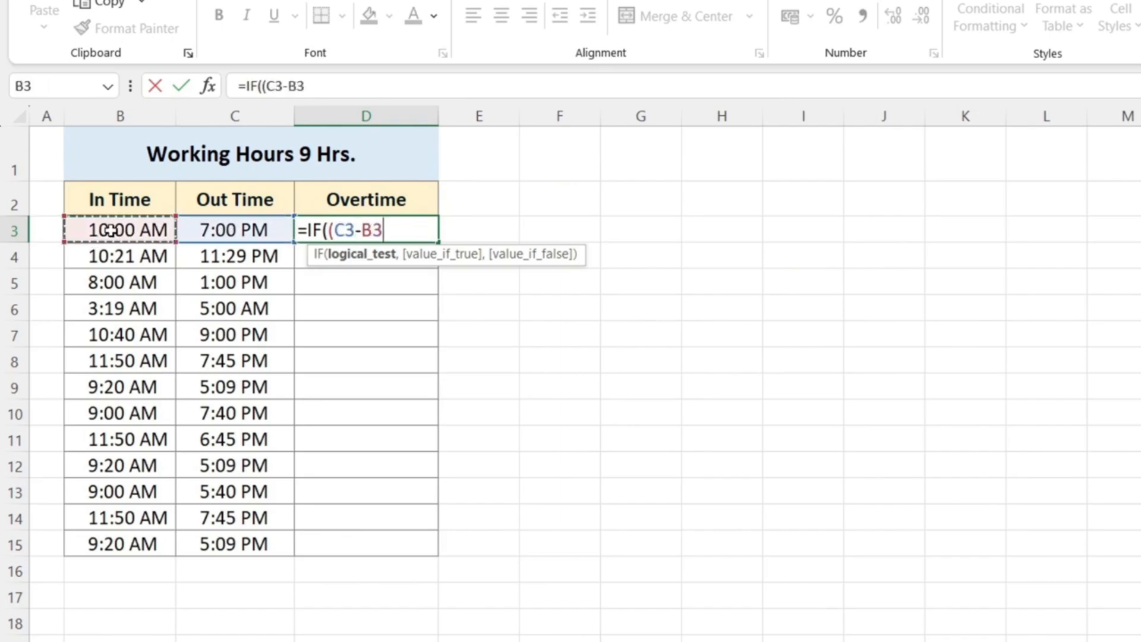
text())
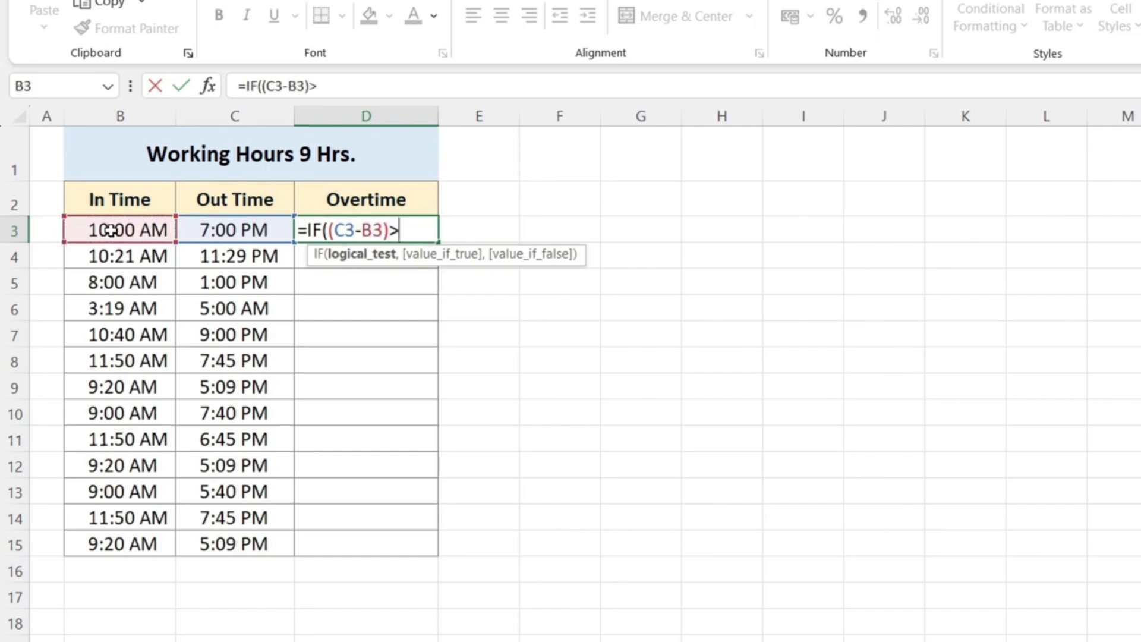
Complete the logical test in D3 by comparing the time difference with nine hours, using >TIME(9,0,0).
text(>time)
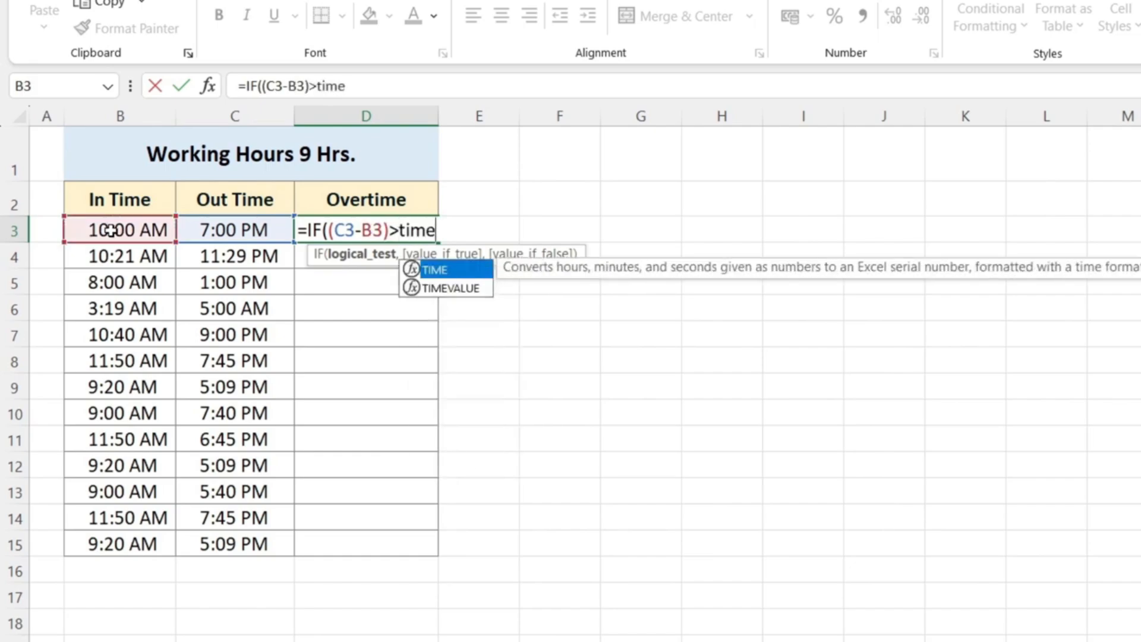
key(BackSpace)
key(BackSpace)
key(BackSpace)
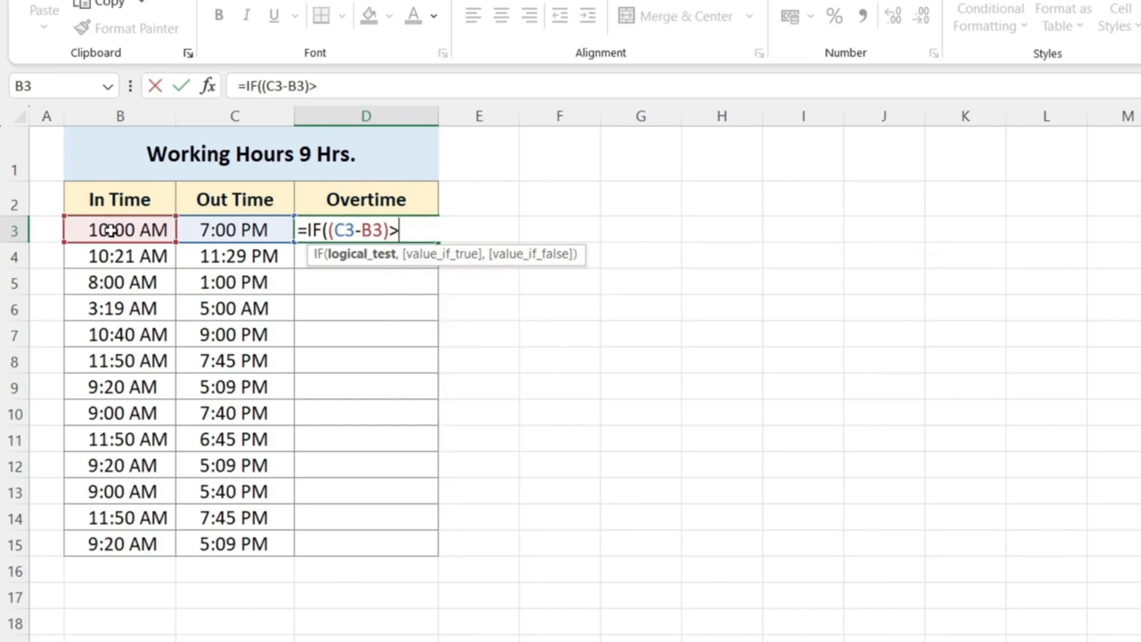
text(time)
key(Tab)
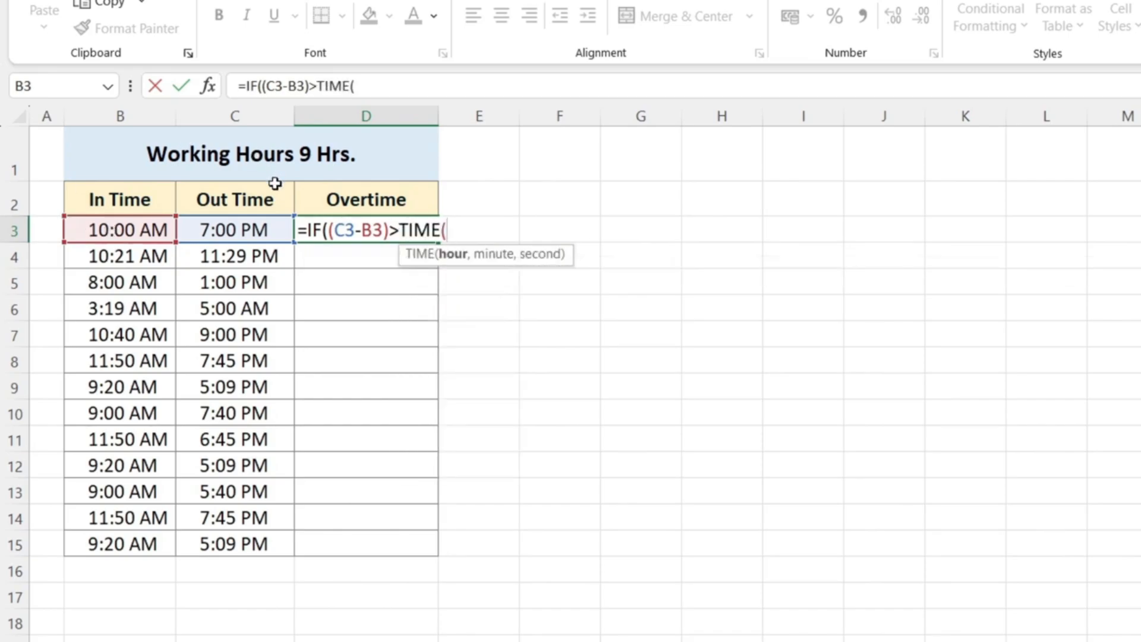
text(9,)
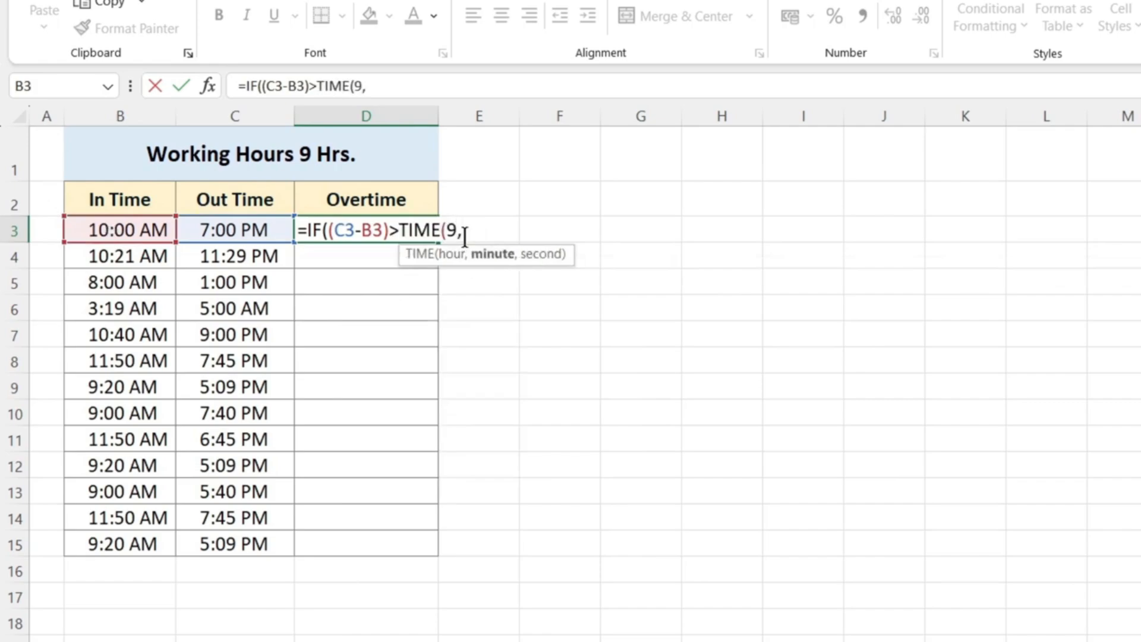
text(0,)
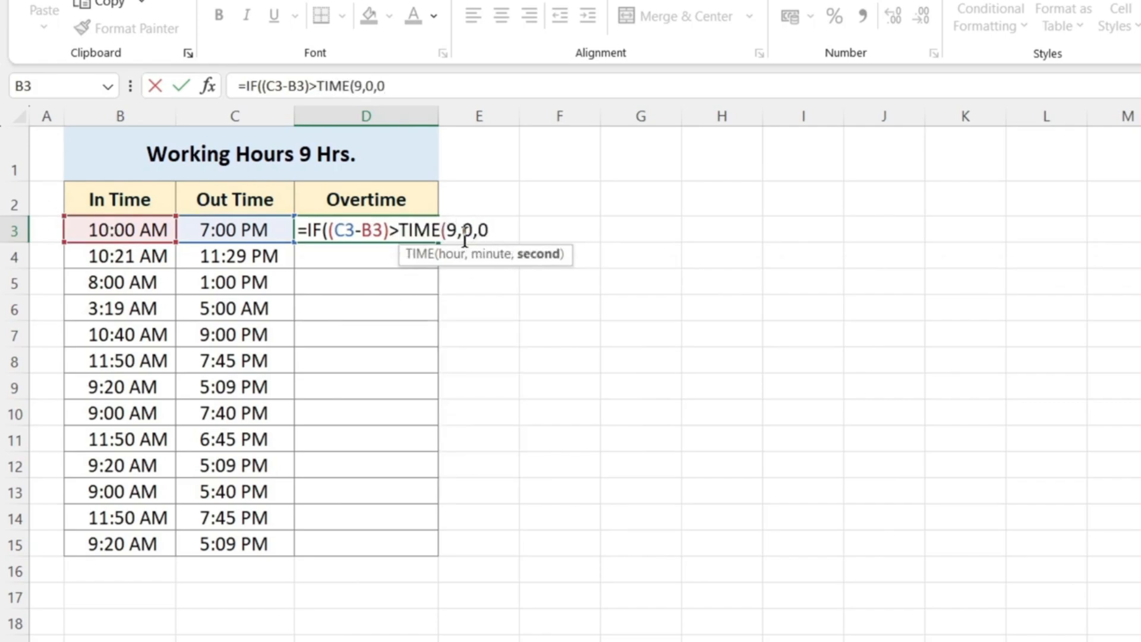
text(0))
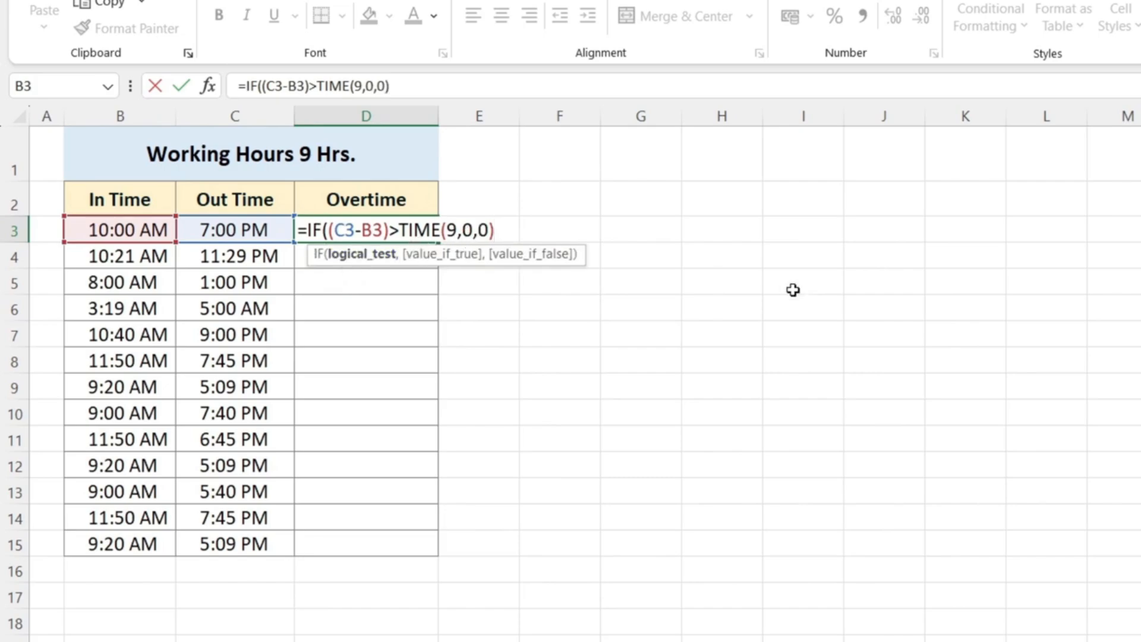
text(,)
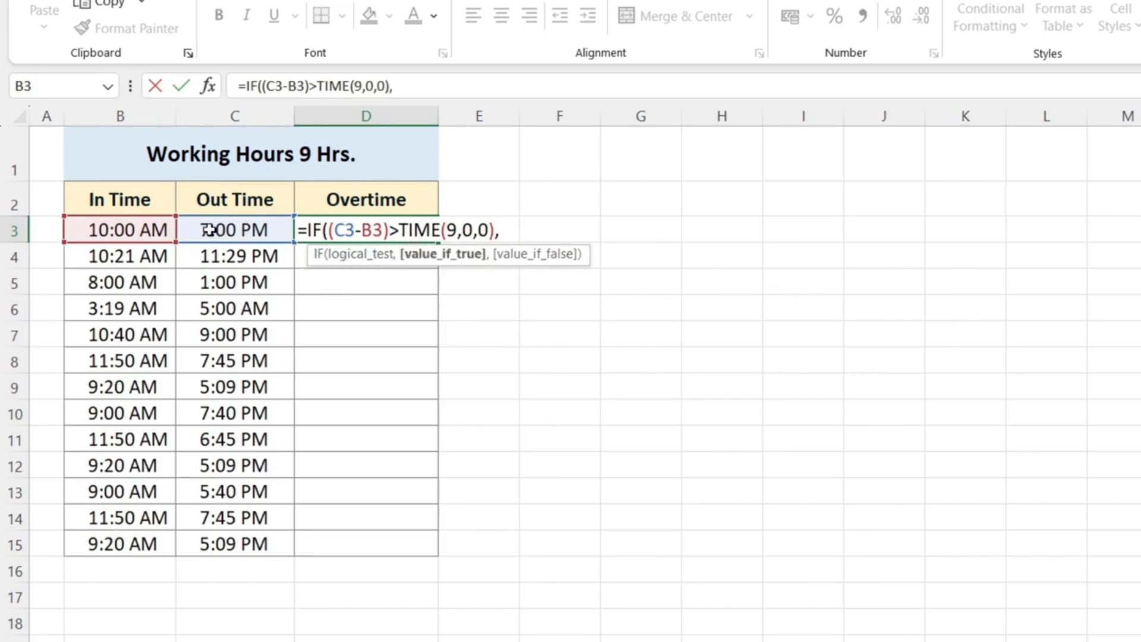
Finish the D3 overtime formula with C3-B3-TIME(9,0,0) as the true result and "--" as the false result.
click(203, 226)
text(-B3-)
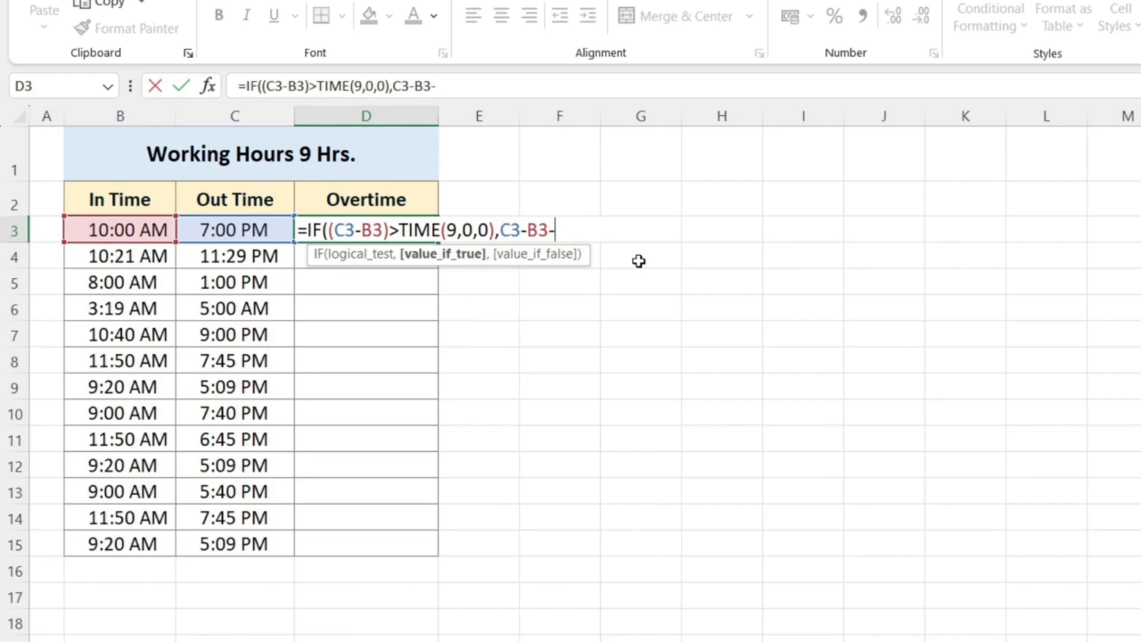
text(time)
key(Tab)
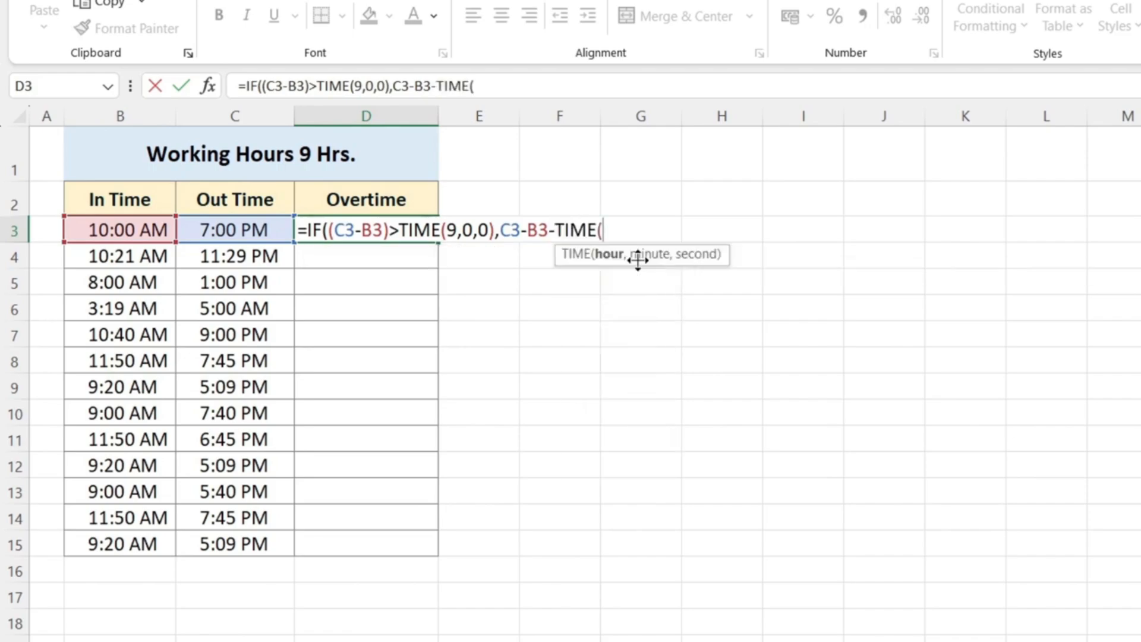
text(9,)
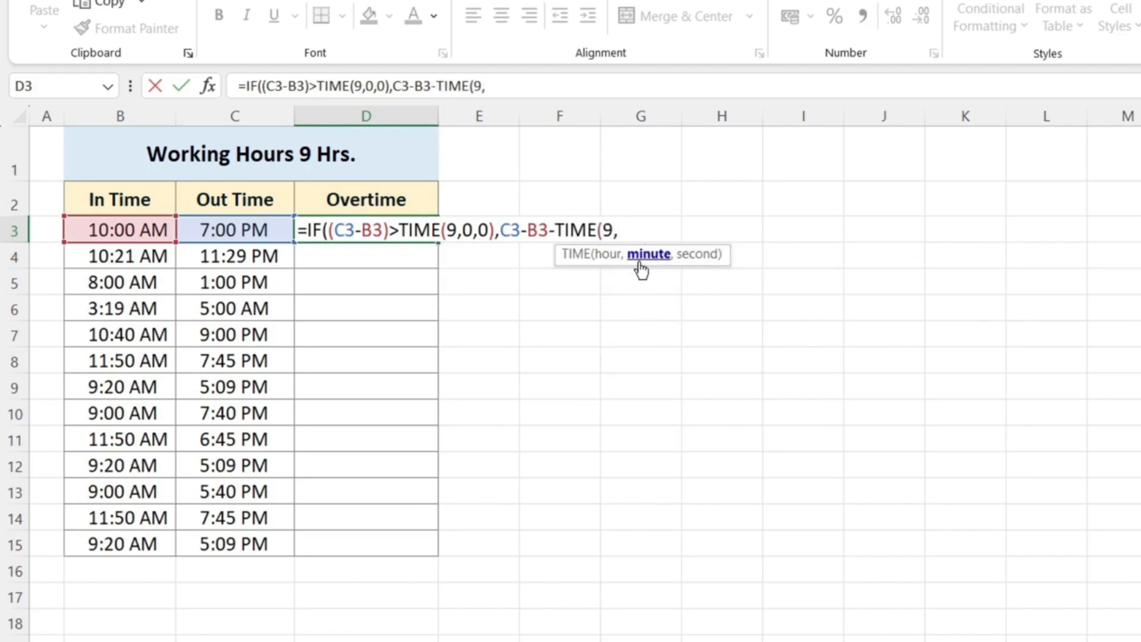
text(0,0)
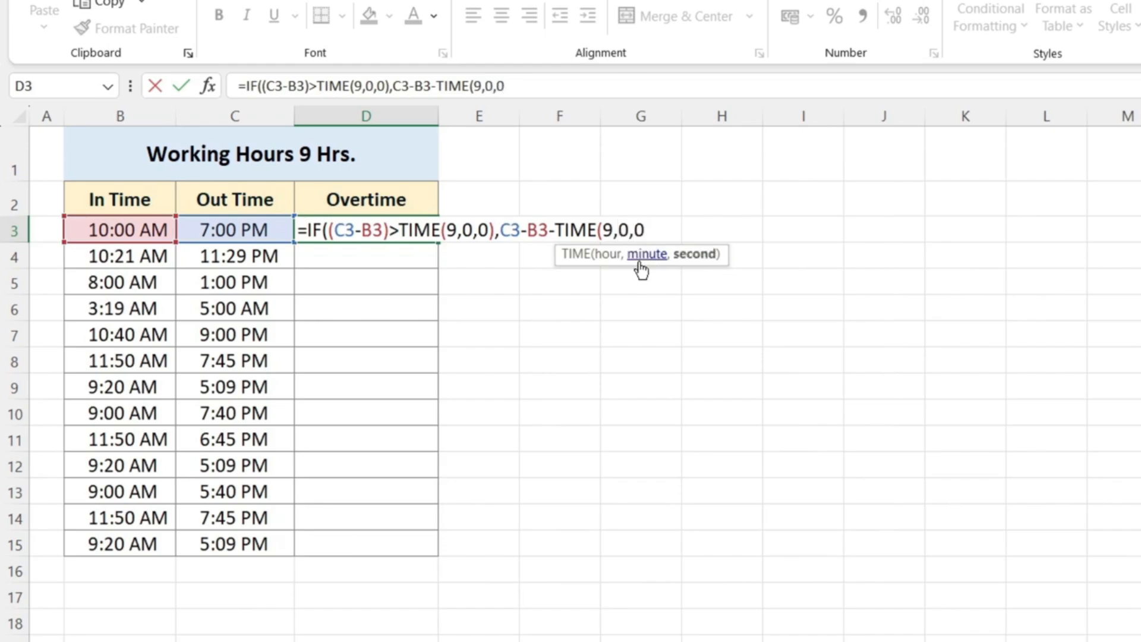
text(),"--)
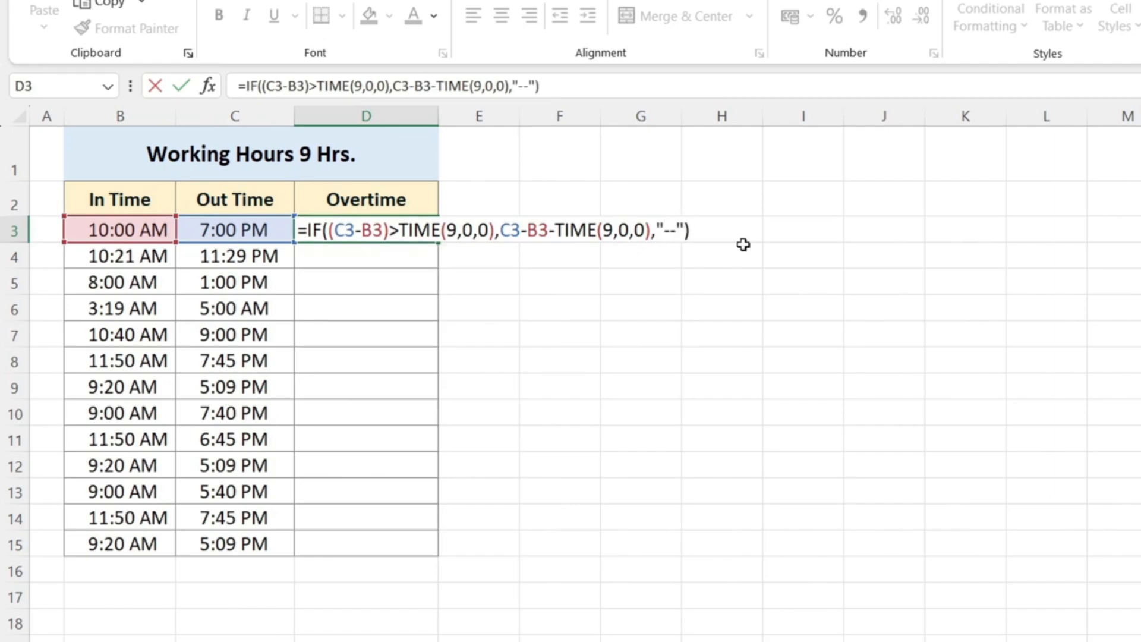
key(Return)
Copy the overtime formula from D3 down through the last row of the Overtime column.
click(356, 222)
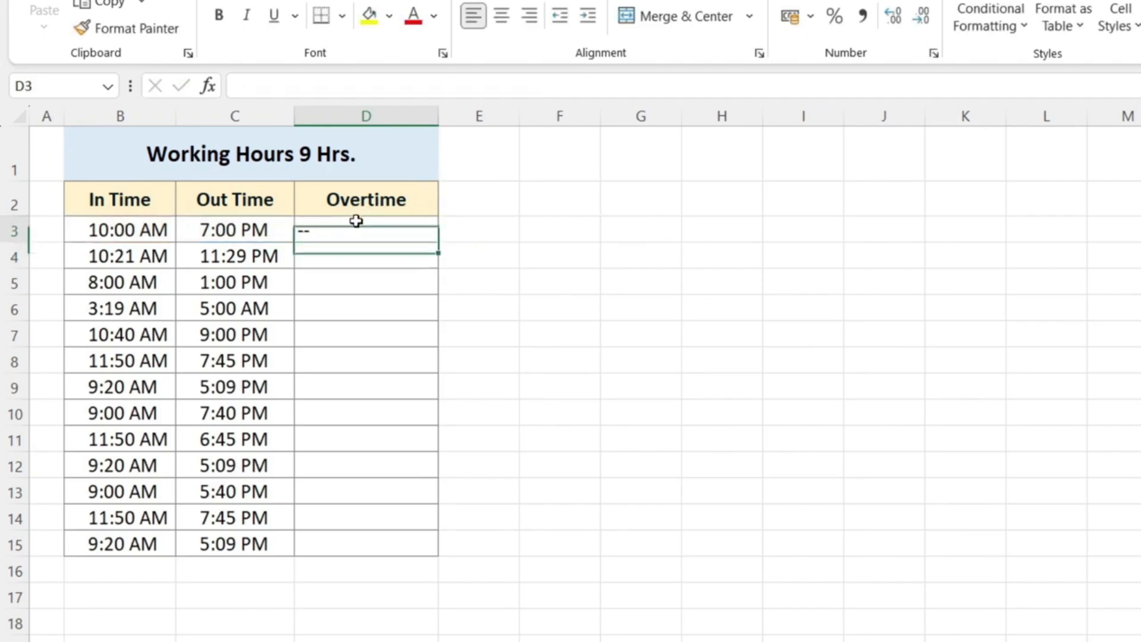
drag(440, 240, 416, 544)
click(356, 418)
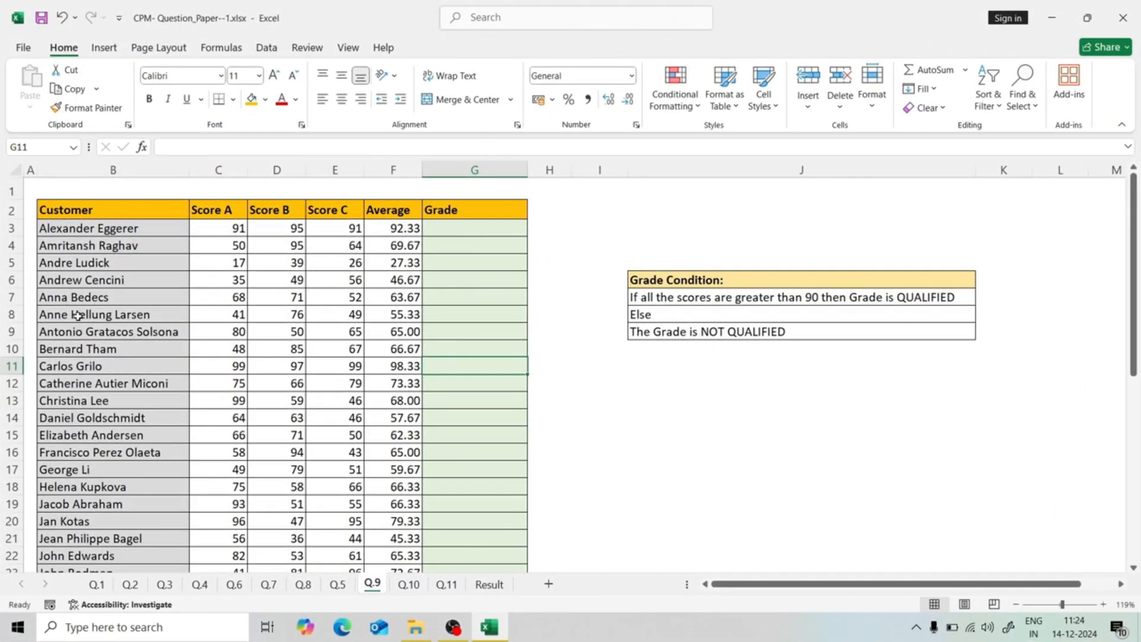
Examine the Customer, Score A to C, Average and Grade columns on sheet Q.9.
click(78, 315)
drag(89, 228, 84, 433)
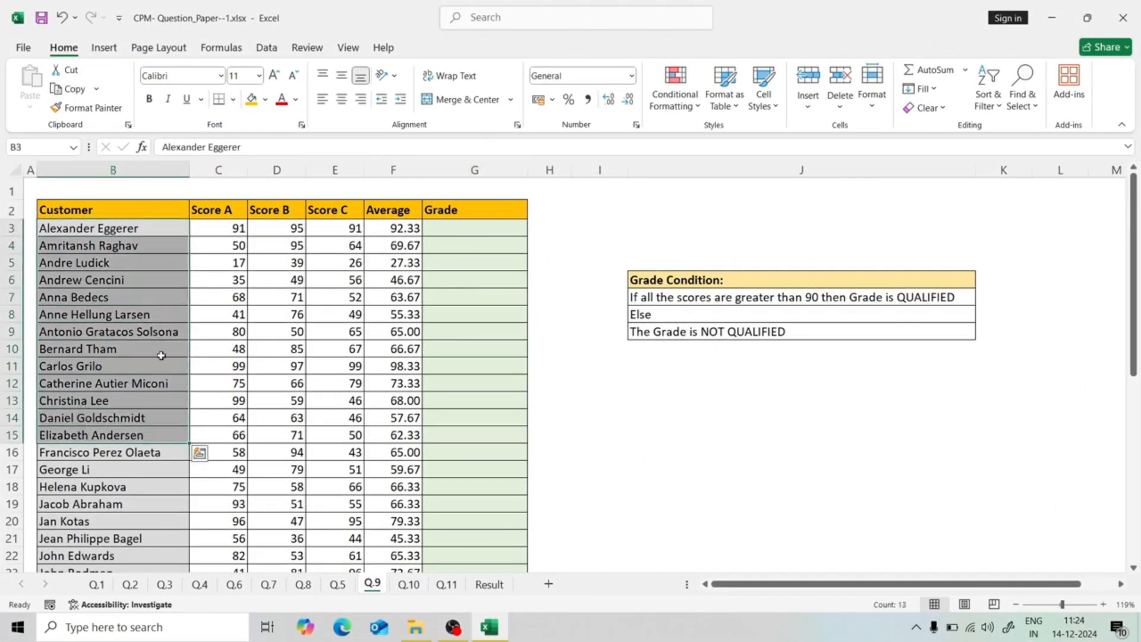
drag(224, 227, 370, 304)
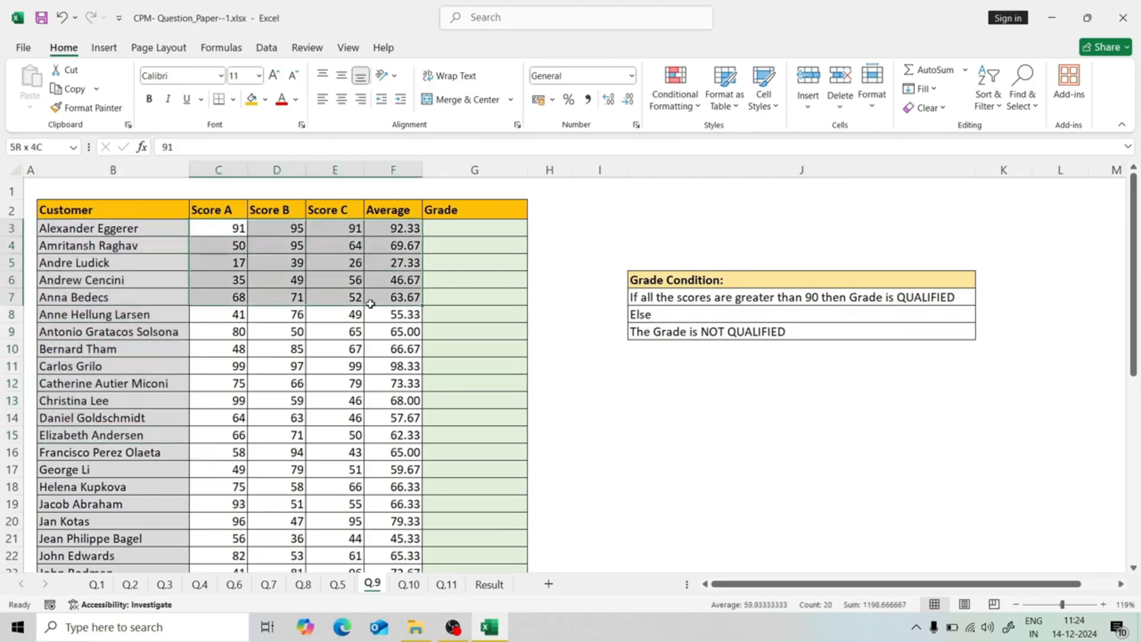
click(279, 230)
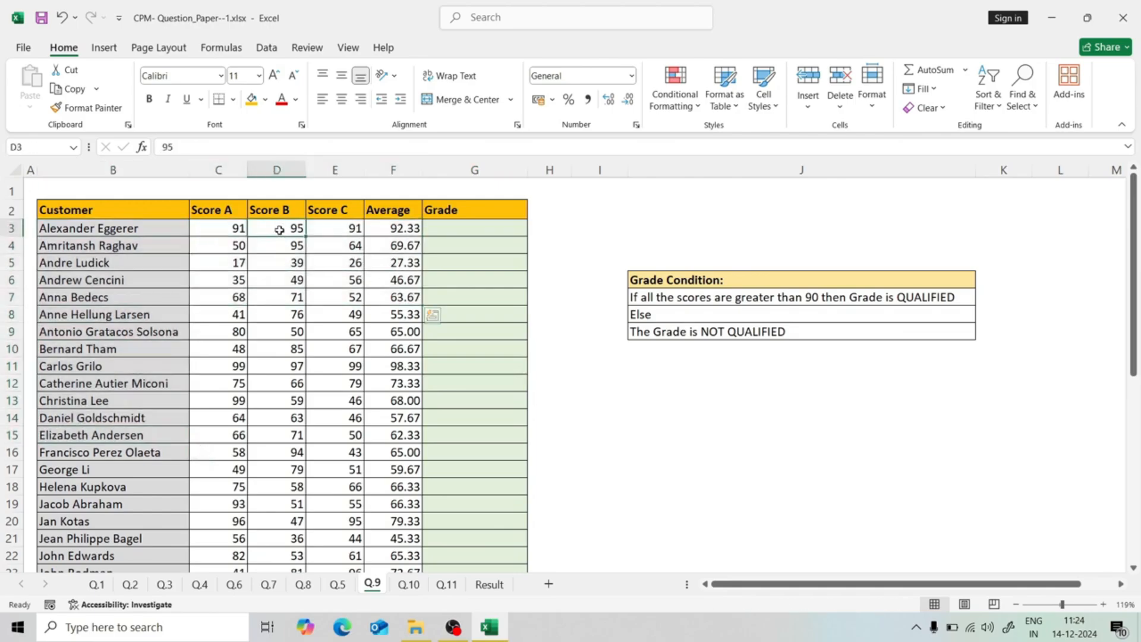
click(403, 211)
click(402, 182)
click(403, 171)
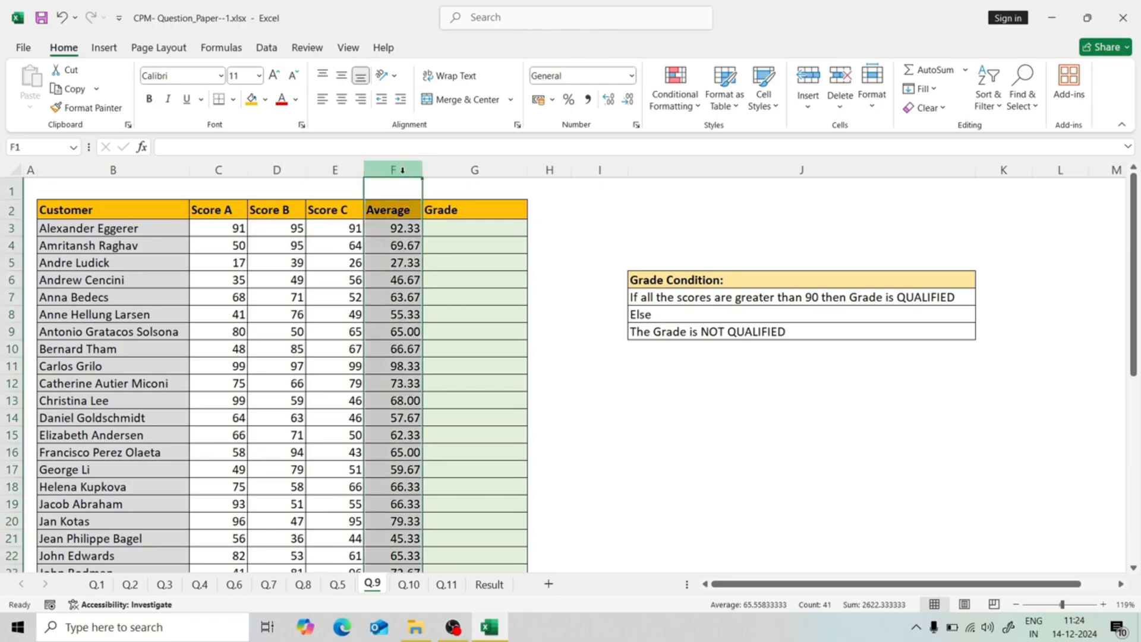
click(397, 242)
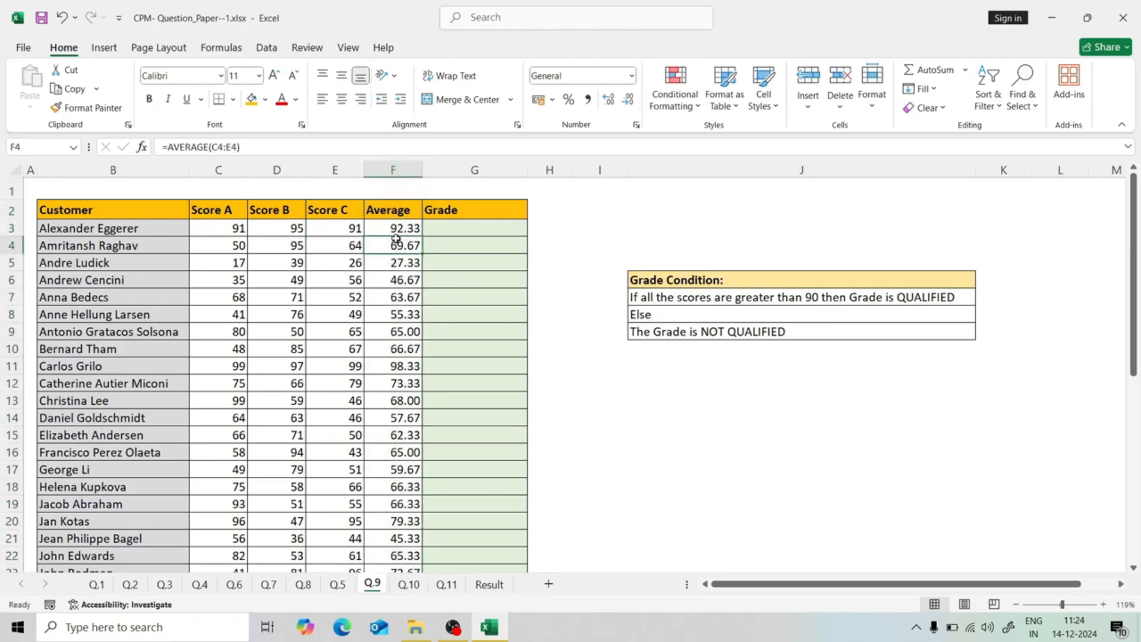
click(460, 224)
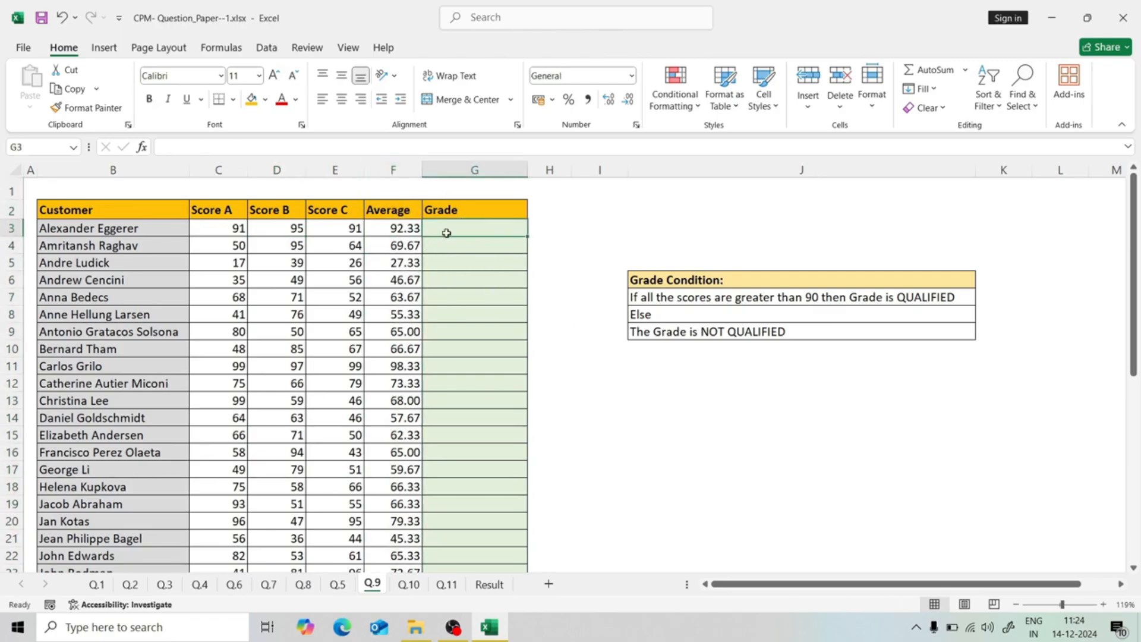
click(379, 226)
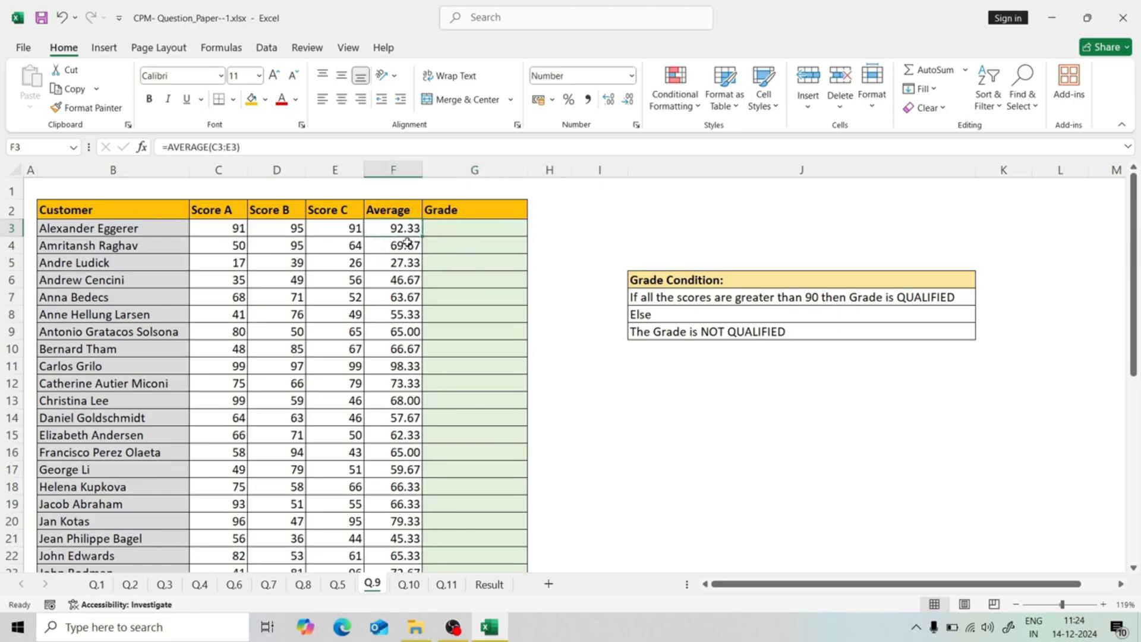
click(477, 234)
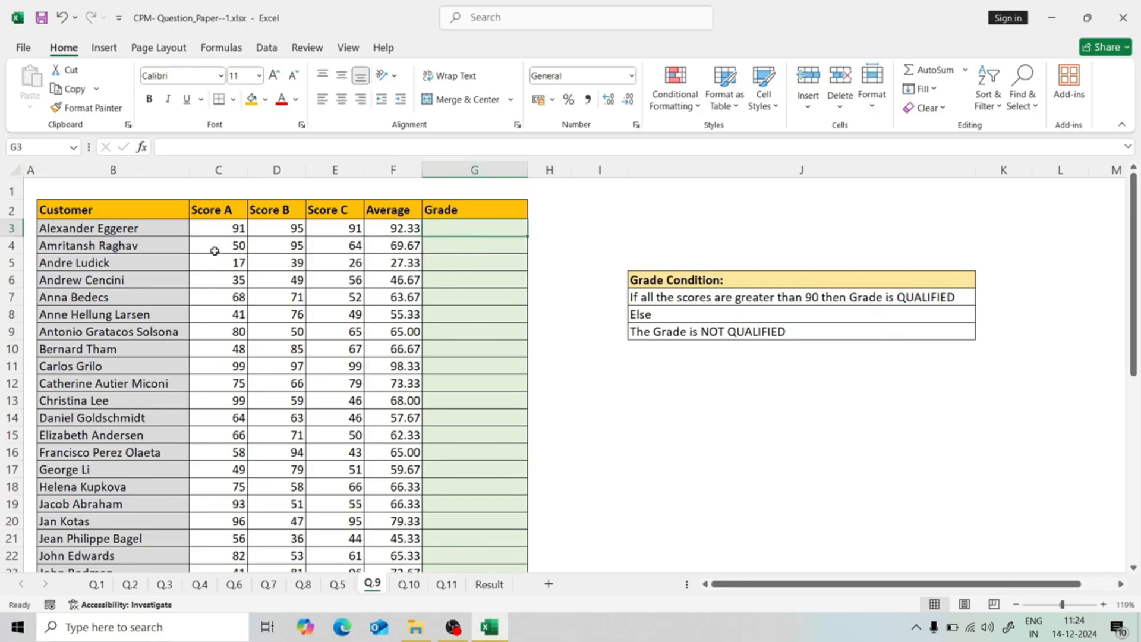
drag(413, 261, 395, 399)
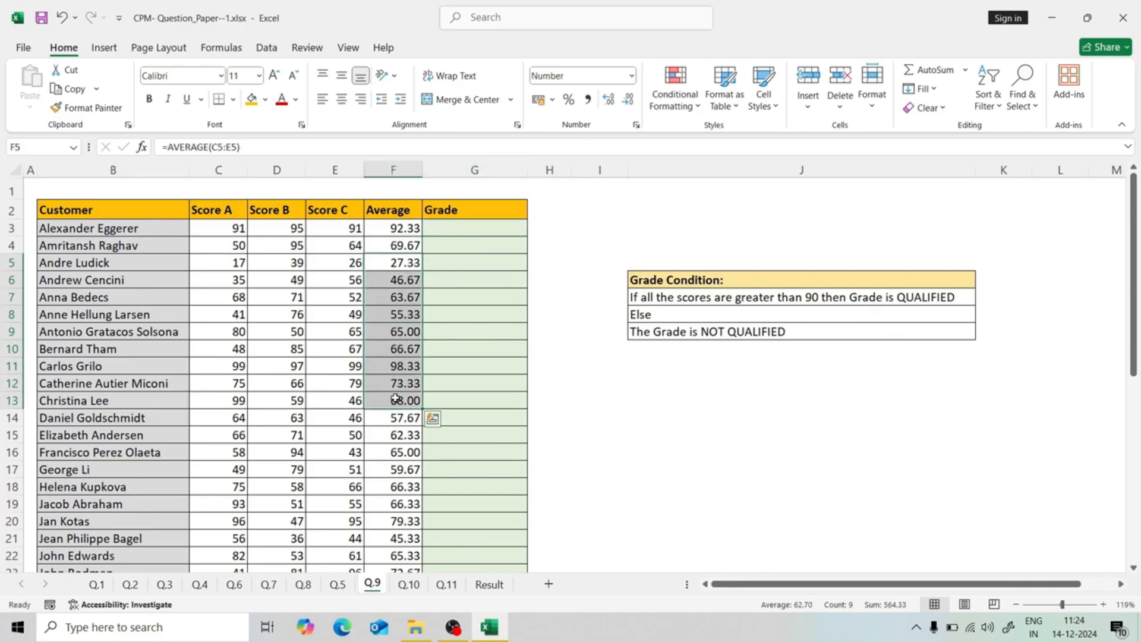
click(397, 343)
drag(397, 279, 399, 367)
click(503, 335)
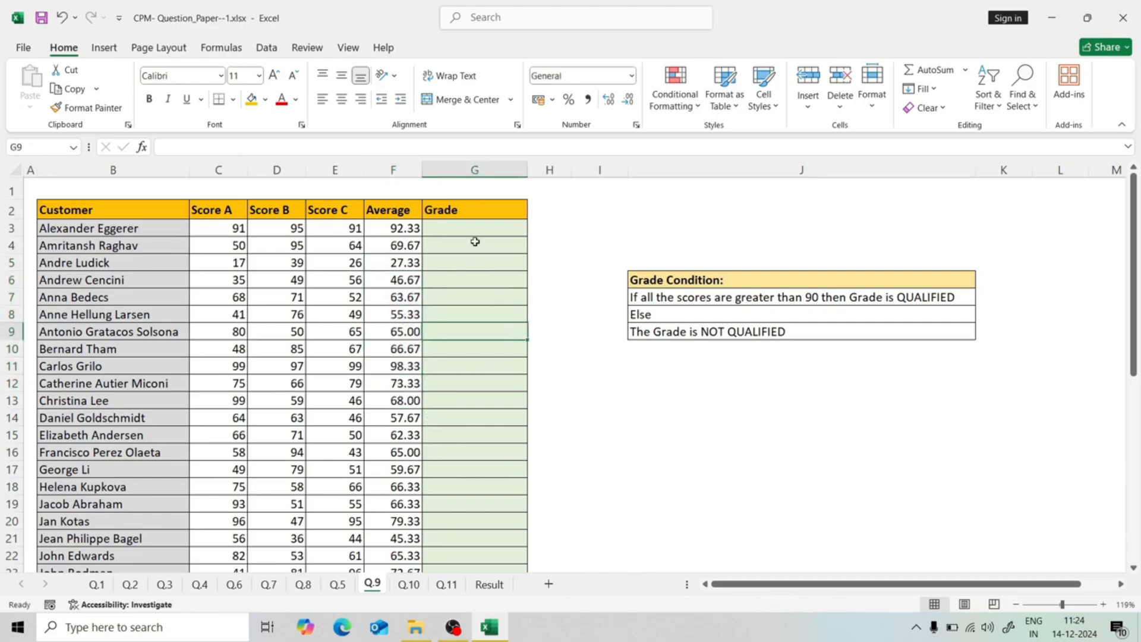
drag(475, 228, 472, 462)
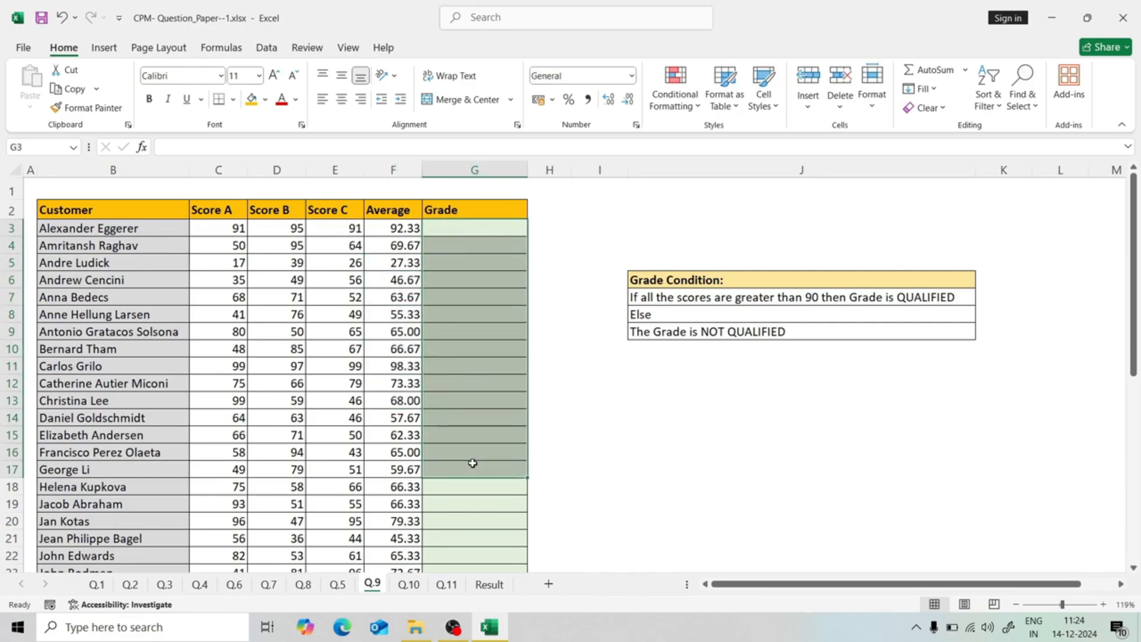
Begin an IF formula in Grade cell G3 that tests whether the average is above 90, using F3>90.
click(461, 233)
text(=IF()
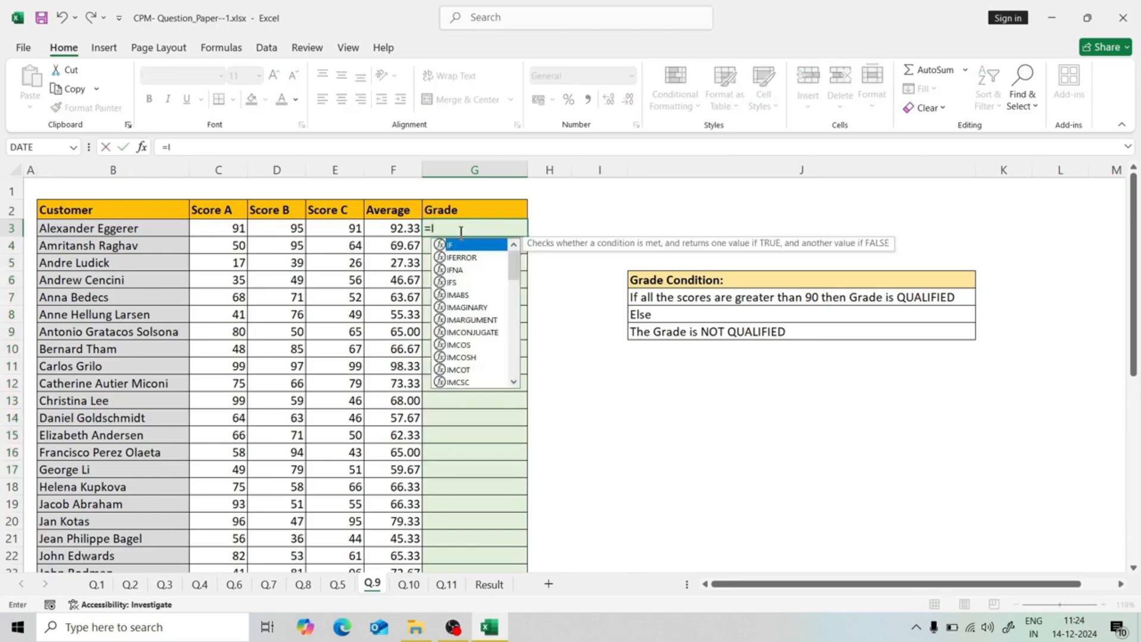
click(388, 226)
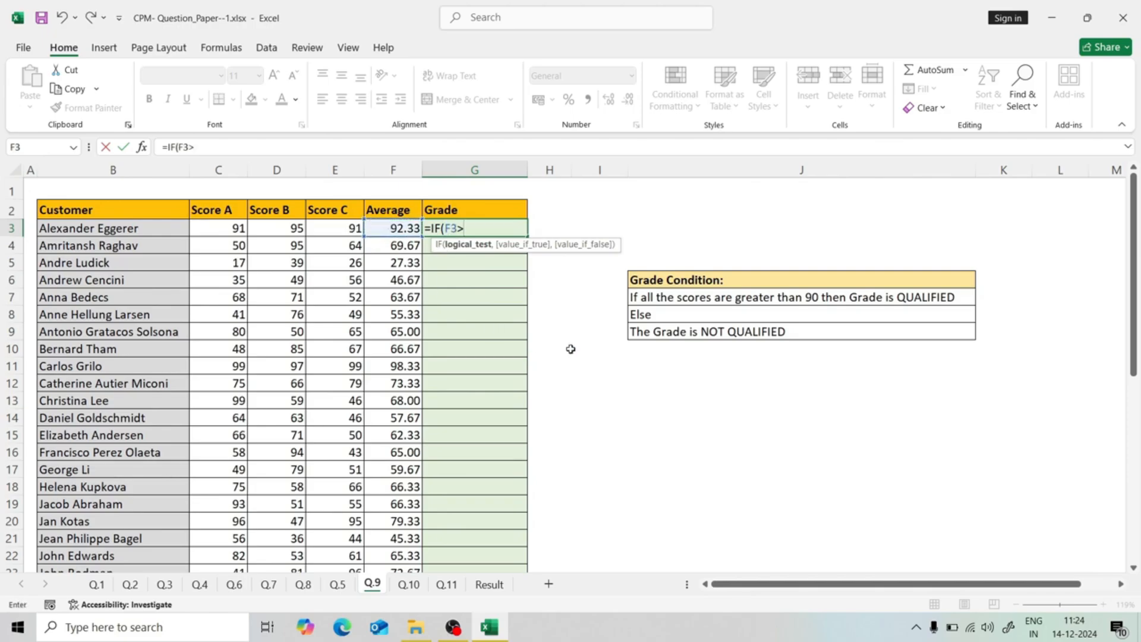
text(90,)
key(BackSpace)
key(BackSpace)
text(=890,)
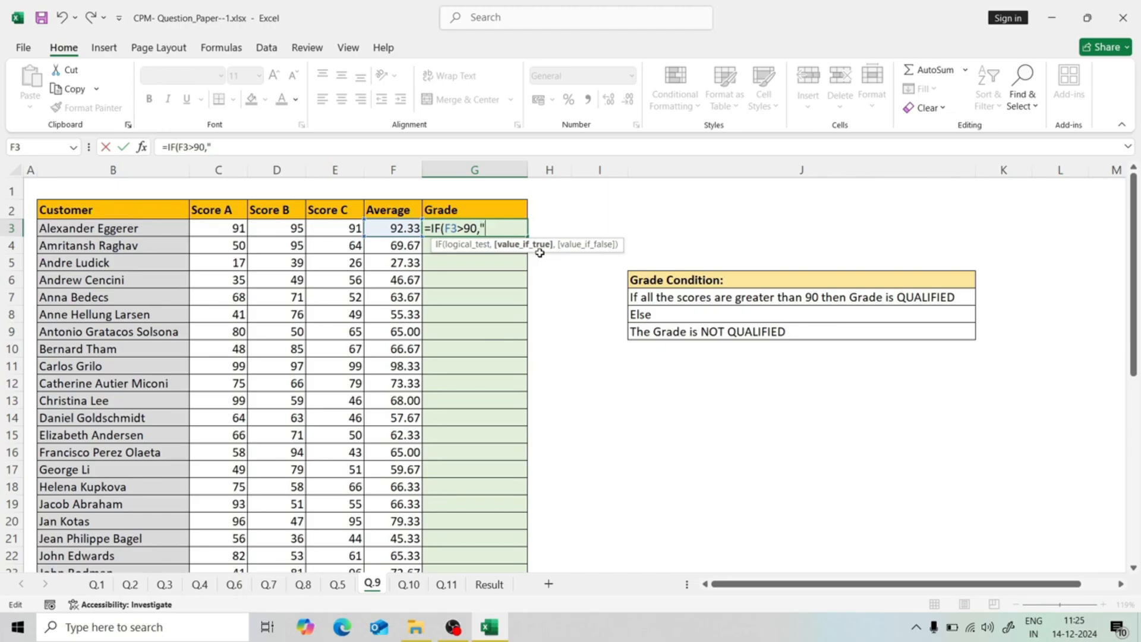
Complete the G3 formula with "Qualified" as the true result and "Not Qualified" as the false result.
text("q)
key(BackSpace)
text(Qualified",)
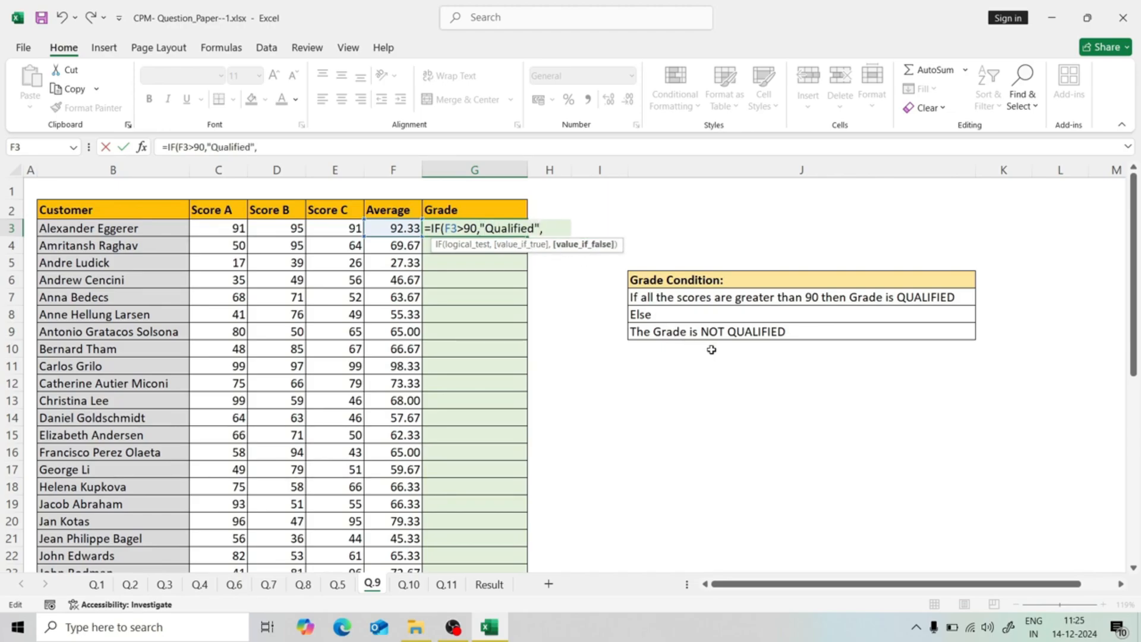
text("Not Qualified"))
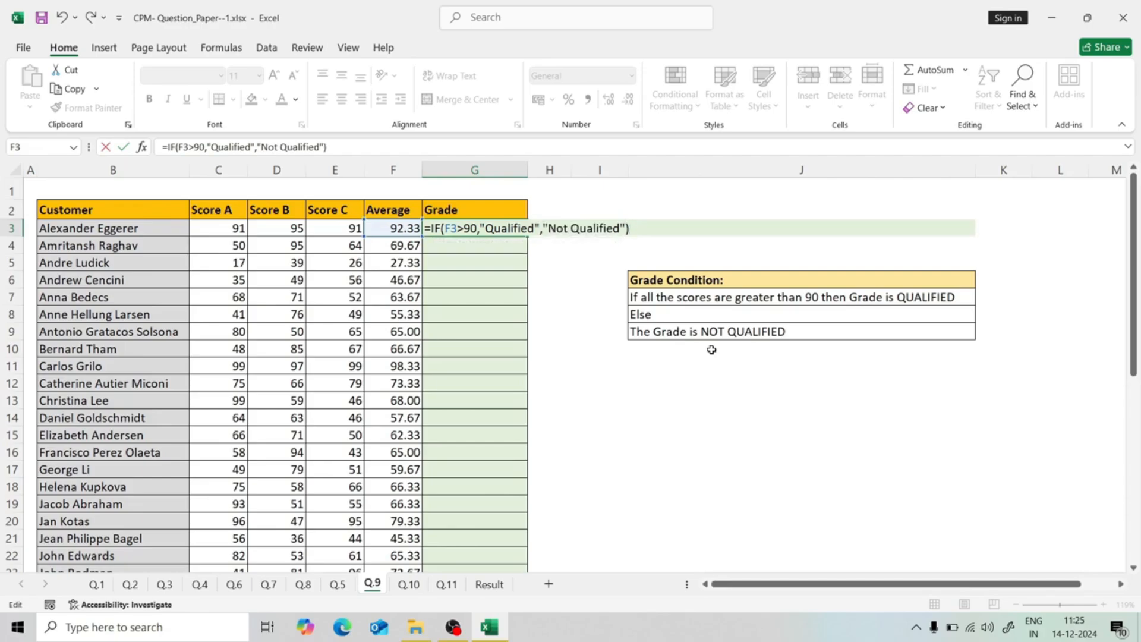
key(Return)
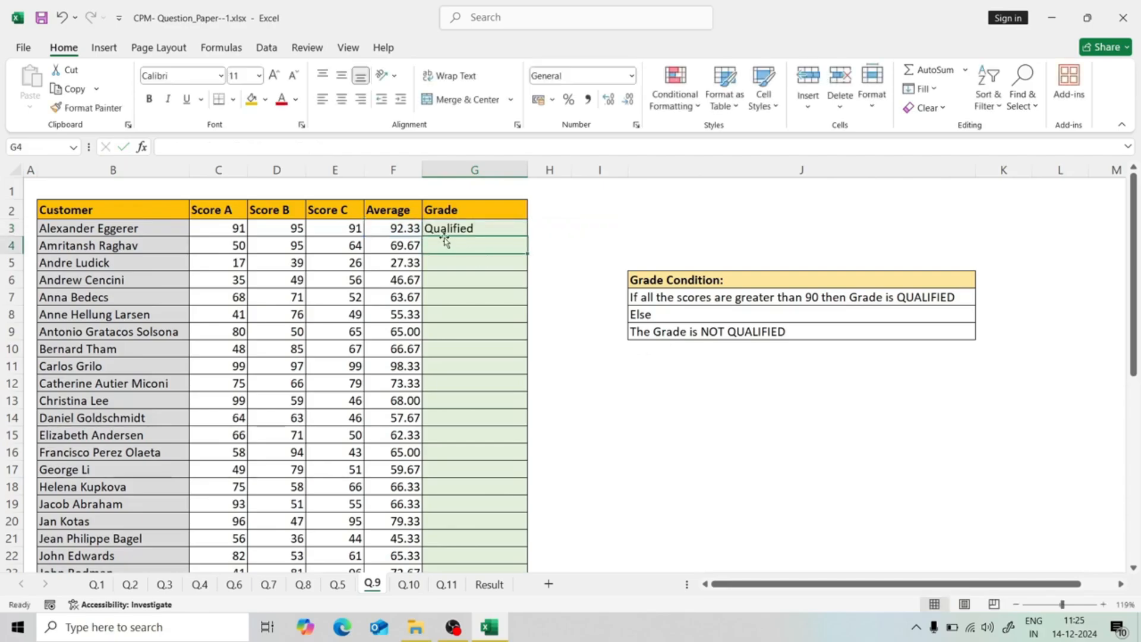
Copy the grade formula from G3 down the Grade column for the remaining customers.
click(420, 229)
click(461, 229)
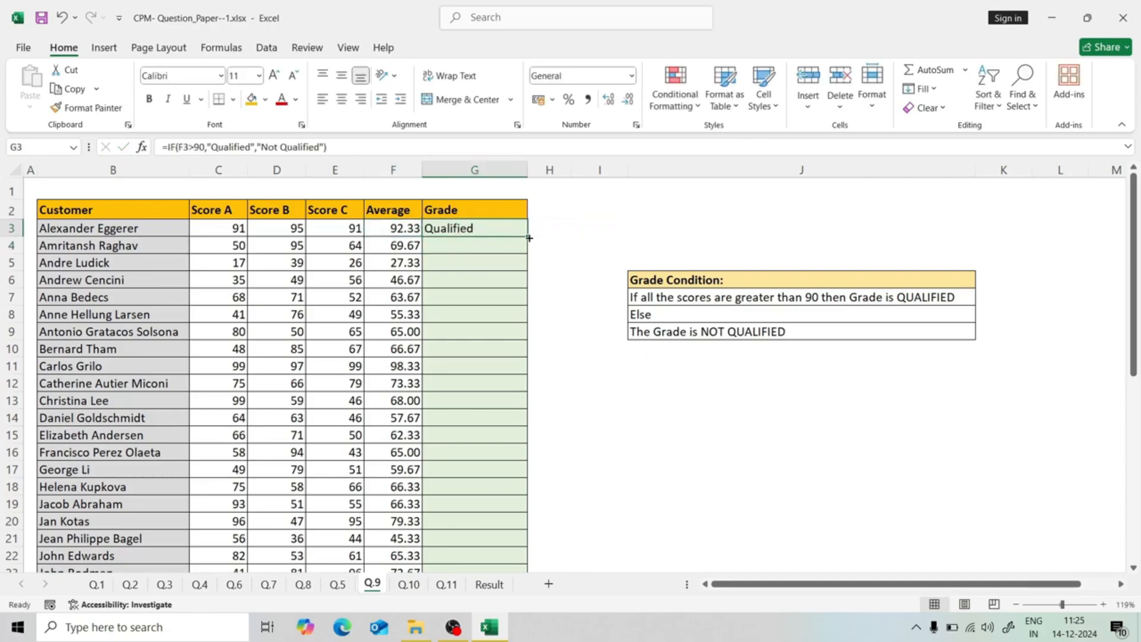
drag(532, 237, 479, 529)
scroll(464, 379, up, 5)
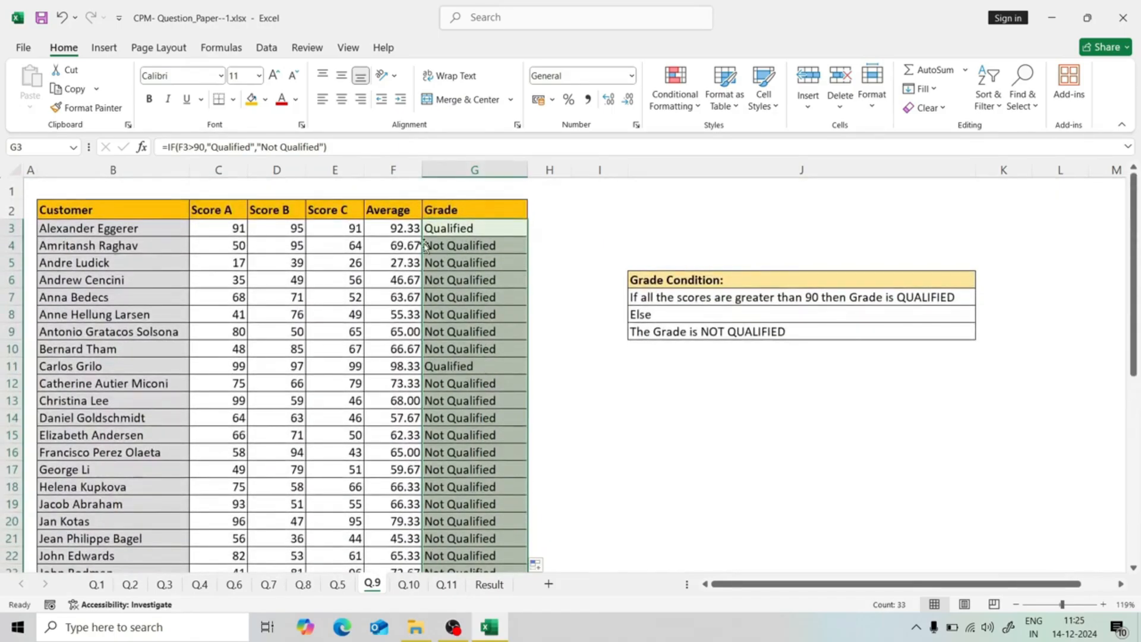
click(456, 418)
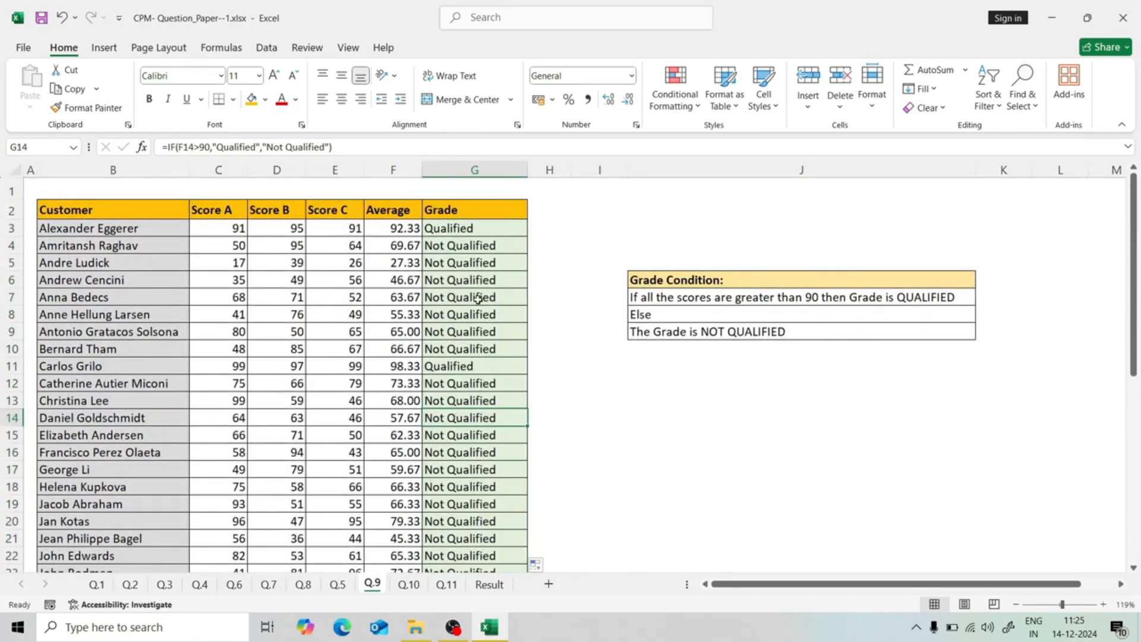
Open sheet Q.10 and examine the employee attendance from 01-Apr-14 to 07-Apr-14 and the empty Formula column.
click(409, 584)
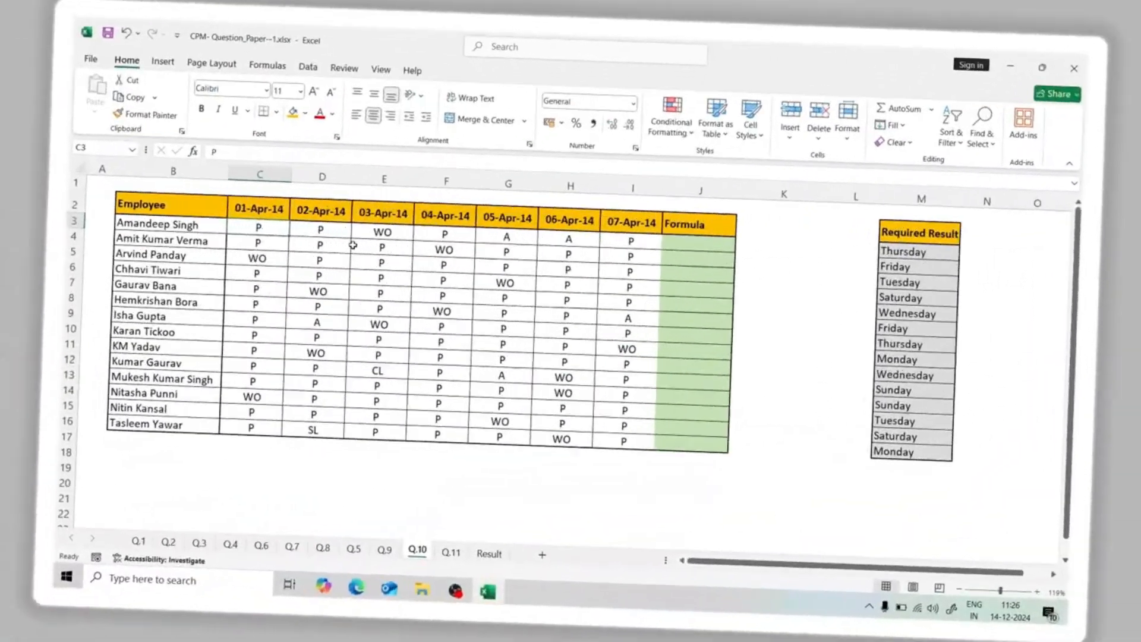
click(358, 245)
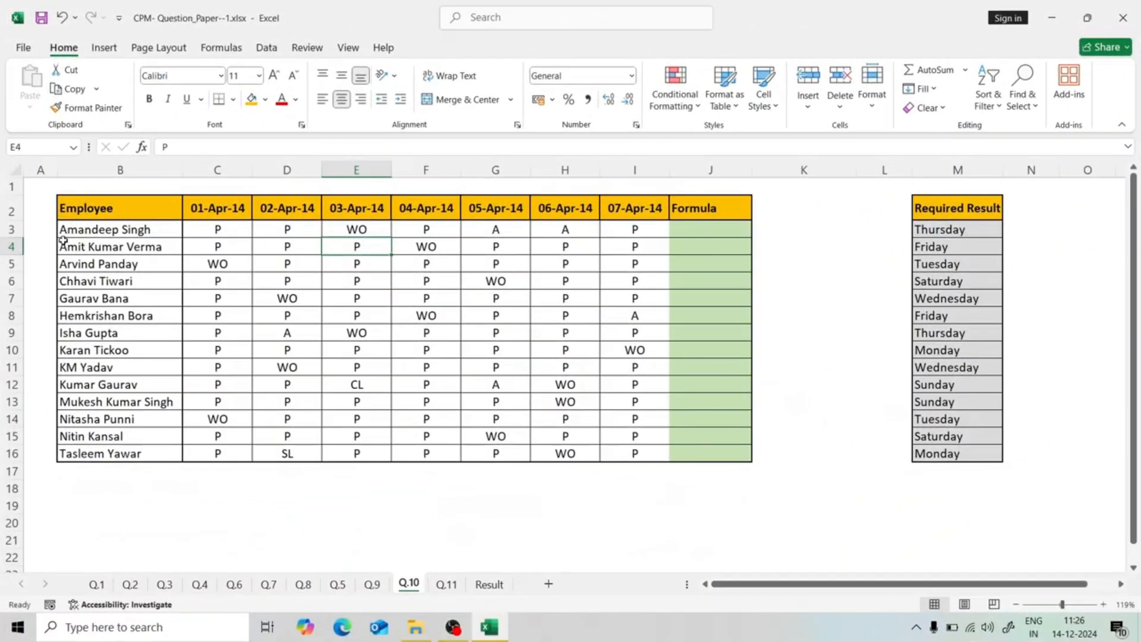
drag(63, 238, 390, 403)
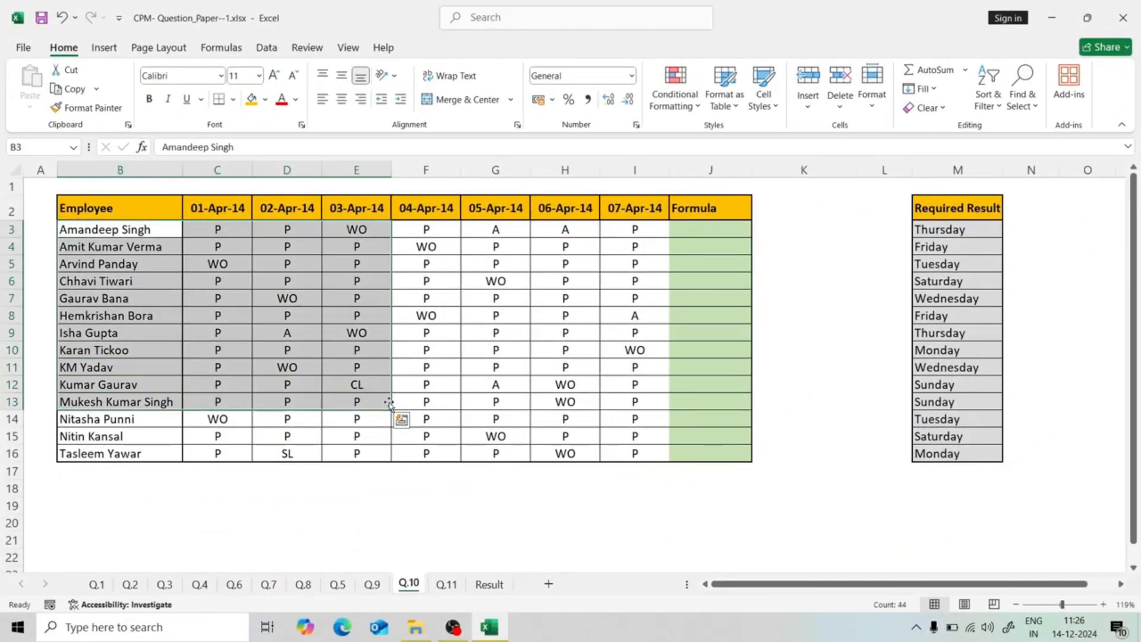
click(288, 230)
drag(225, 229, 601, 429)
click(461, 318)
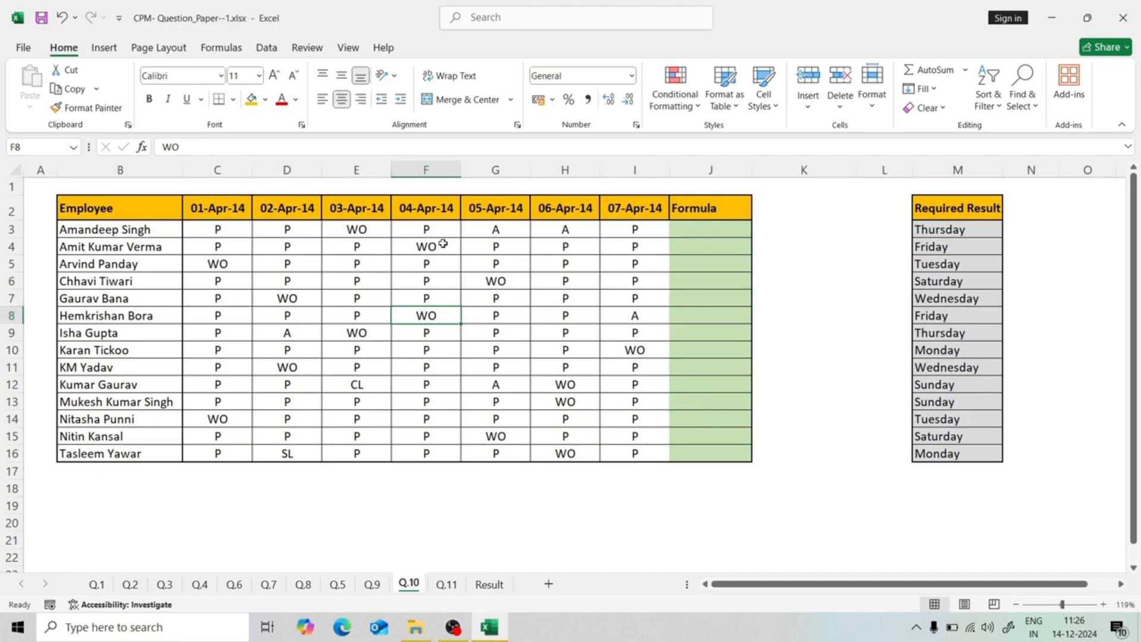
drag(713, 232, 705, 443)
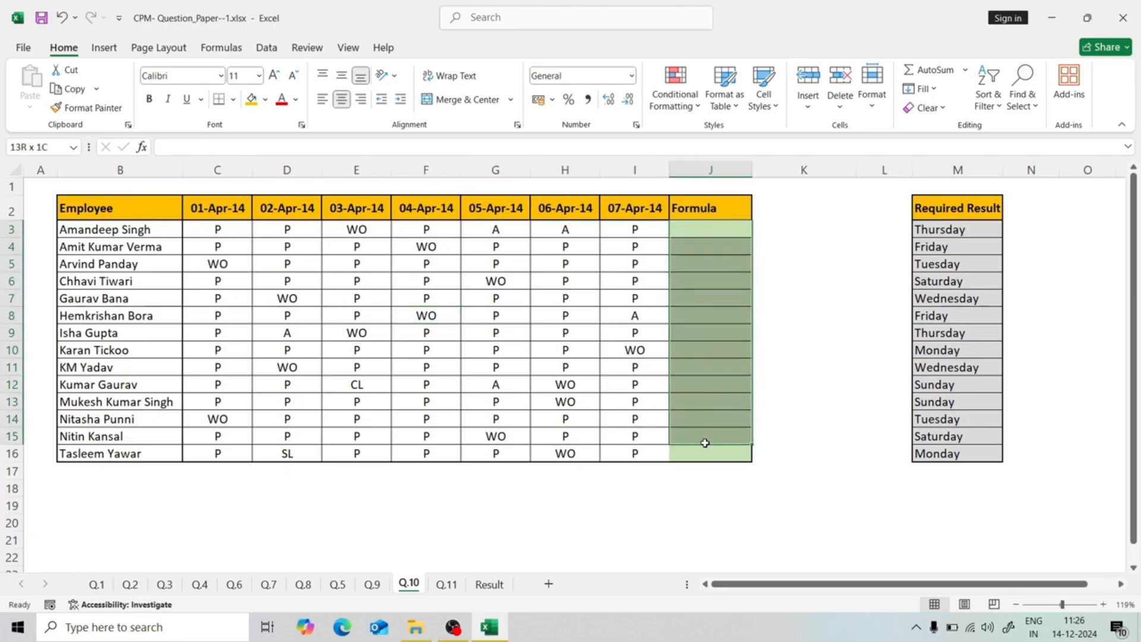
Begin an INDEX formula in J3 over the absolute header range $B$2:$I$2 with row number 1.
click(723, 226)
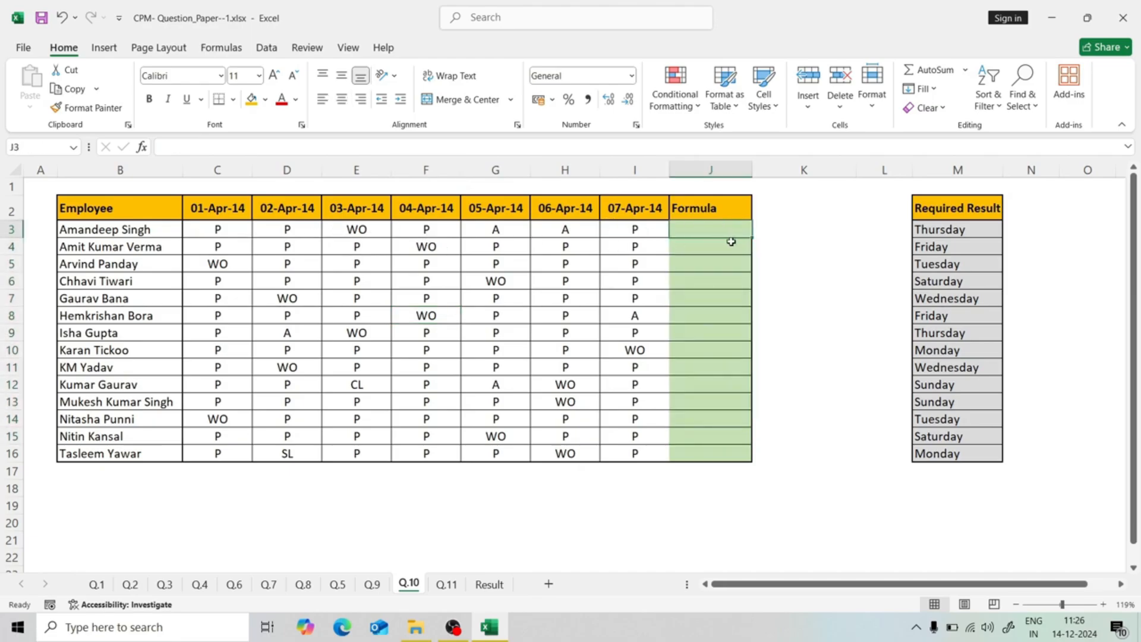
text(=)
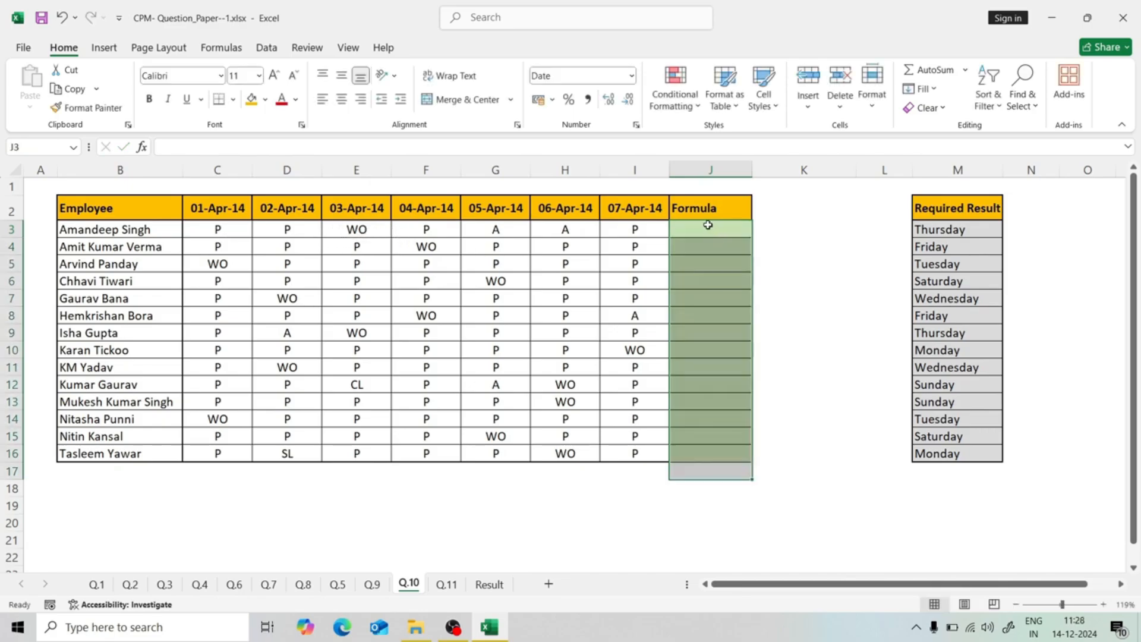
text(=index)
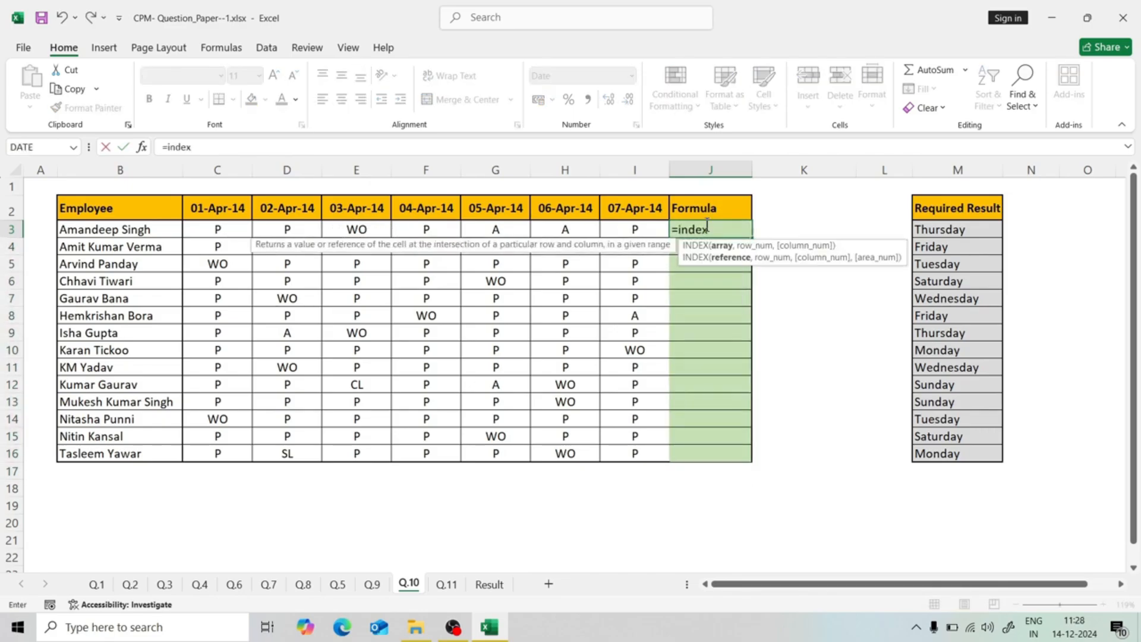
key(Tab)
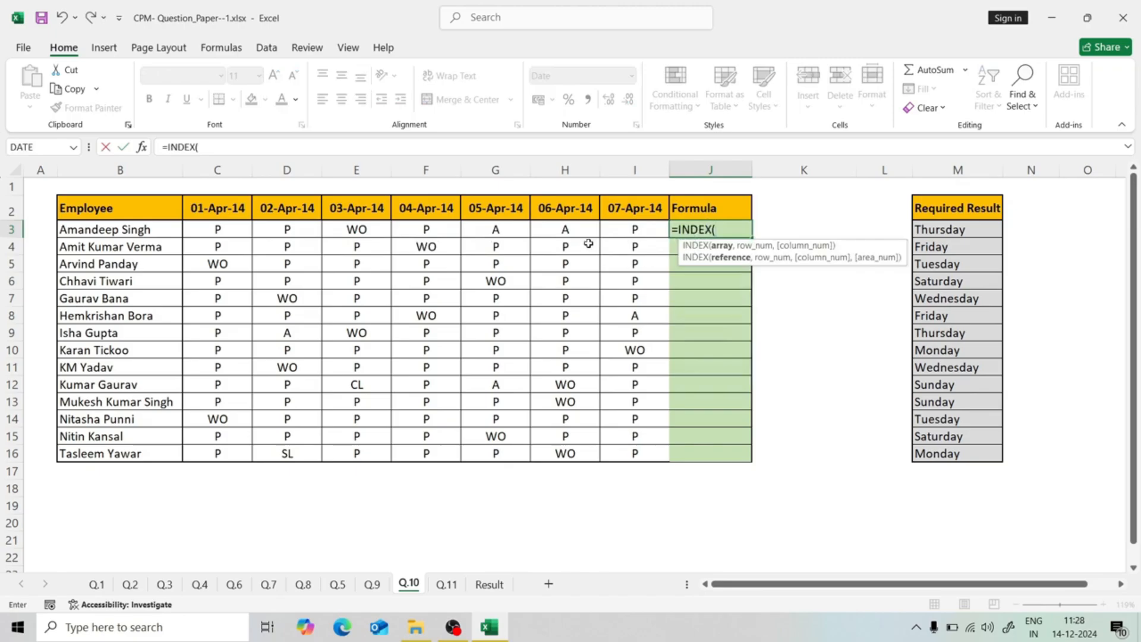
drag(107, 209, 613, 204)
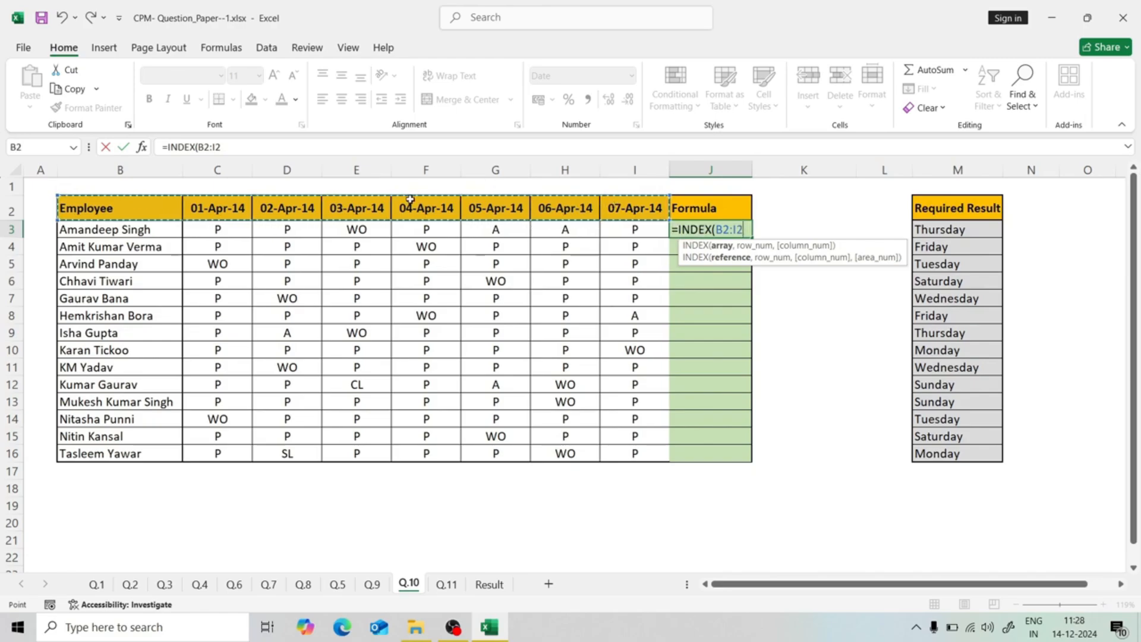
key(F4)
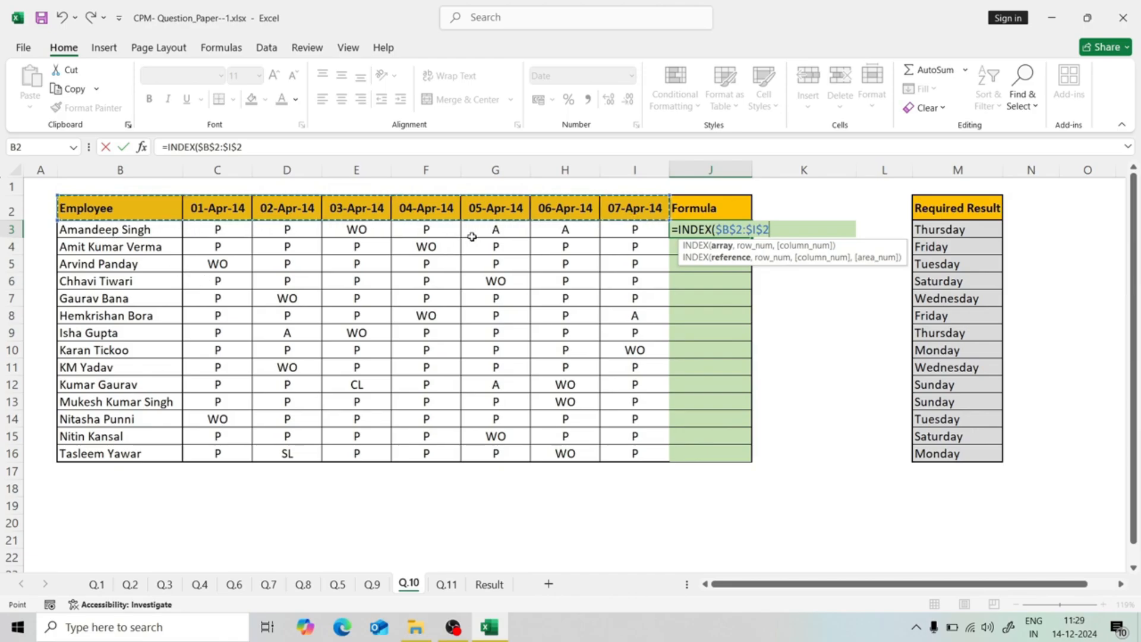
text(,)
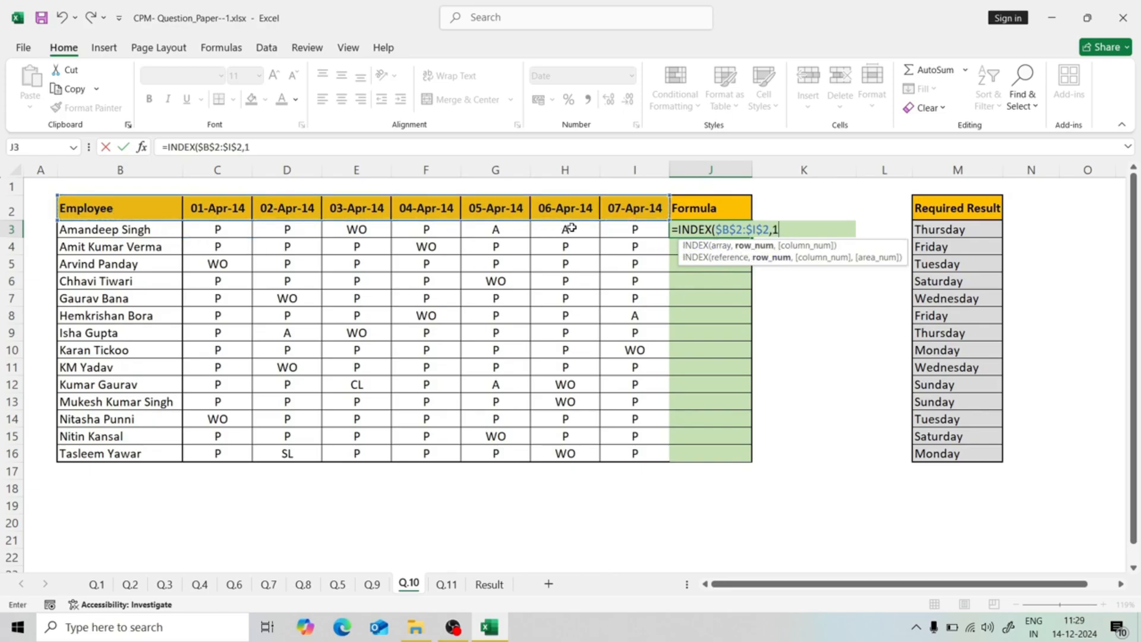
text(1,)
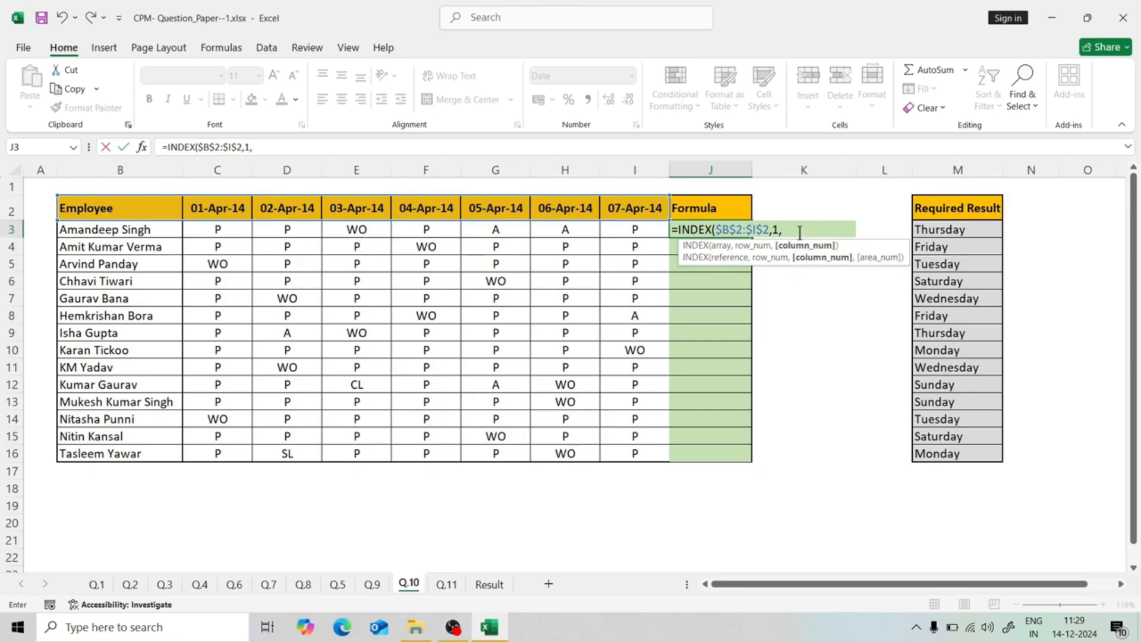
Complete the J3 formula with MATCH("WO",B3:I3,0) as the column number.
text(MATCH("w)
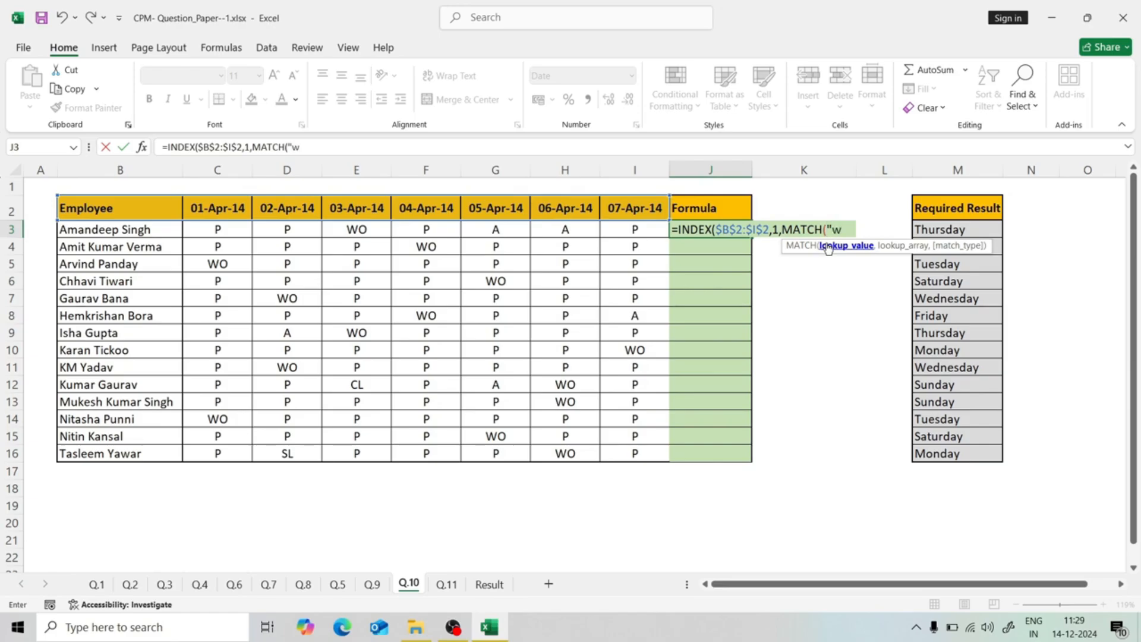
key(BackSpace)
text(WO",)
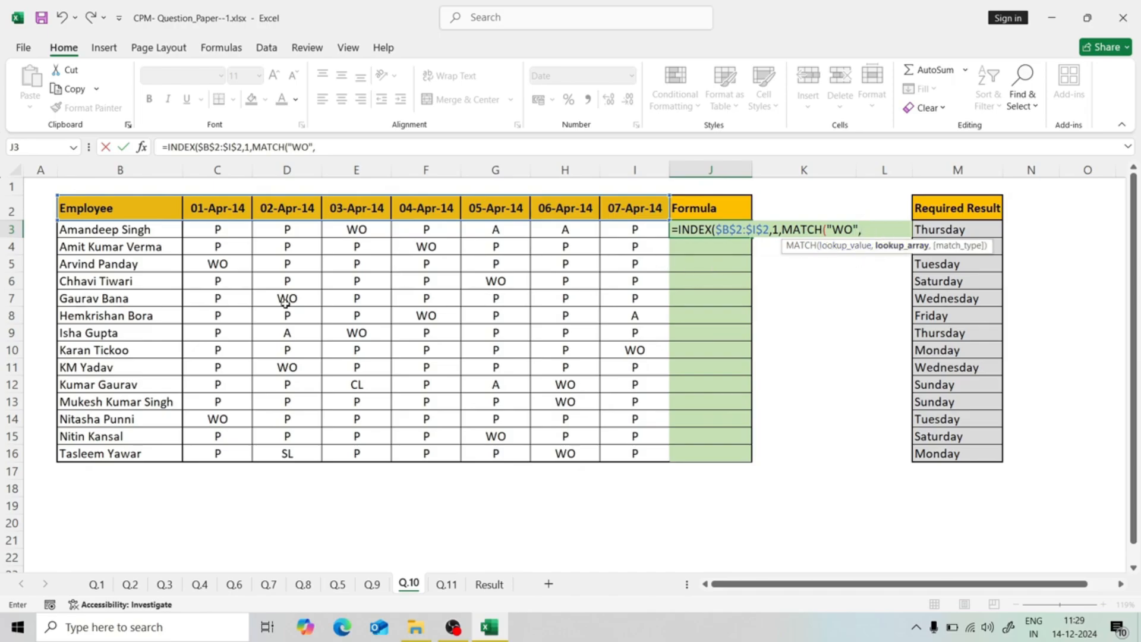
drag(69, 227, 620, 229)
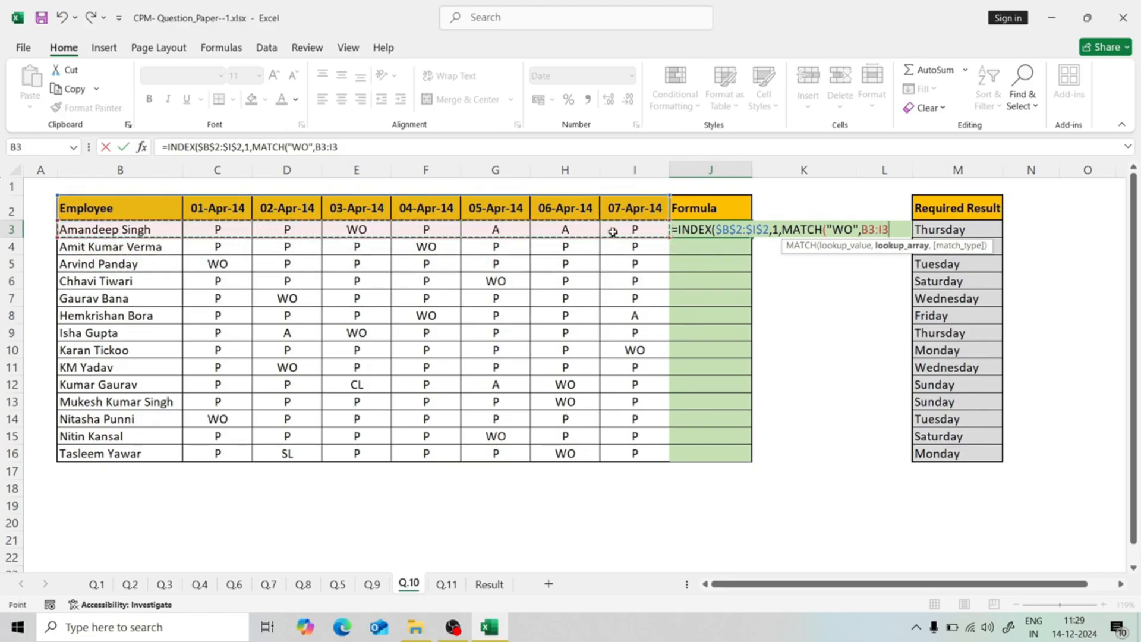
text(,)
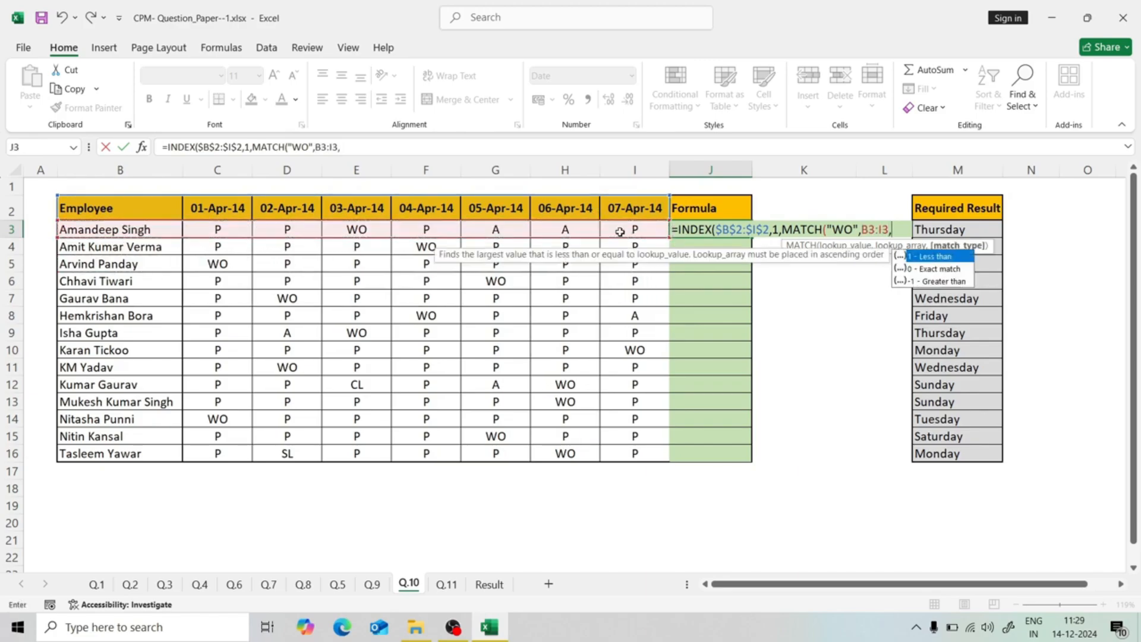
text(0))
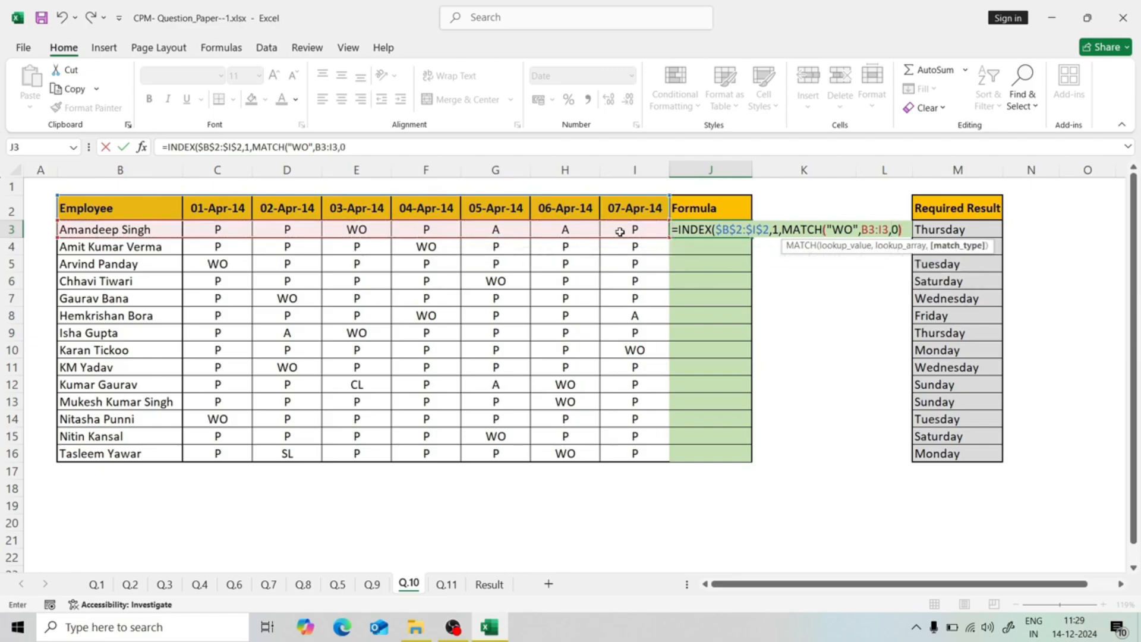
text())
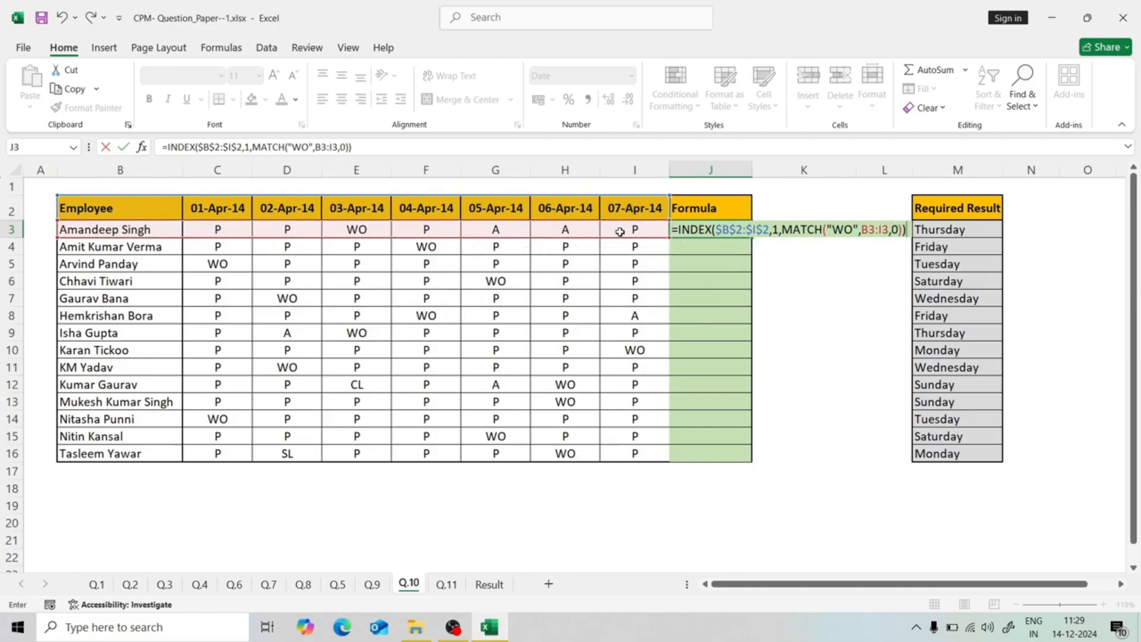
key(Return)
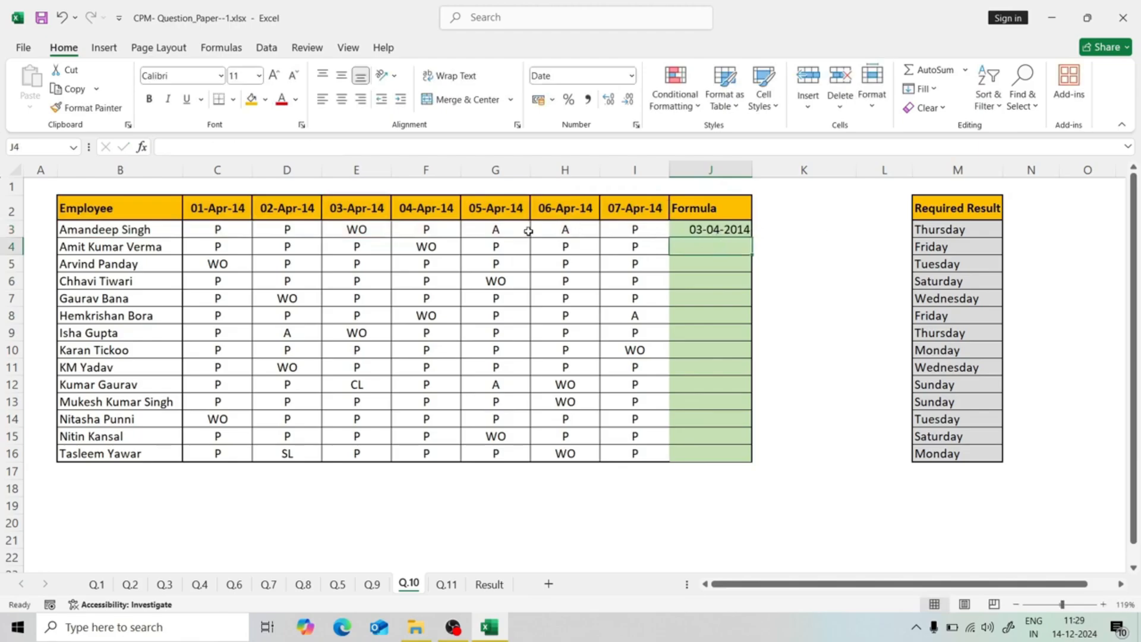
Copy the INDEX-MATCH formula from J3 down to J16 and compare the Formula column with the Required Result column.
click(112, 229)
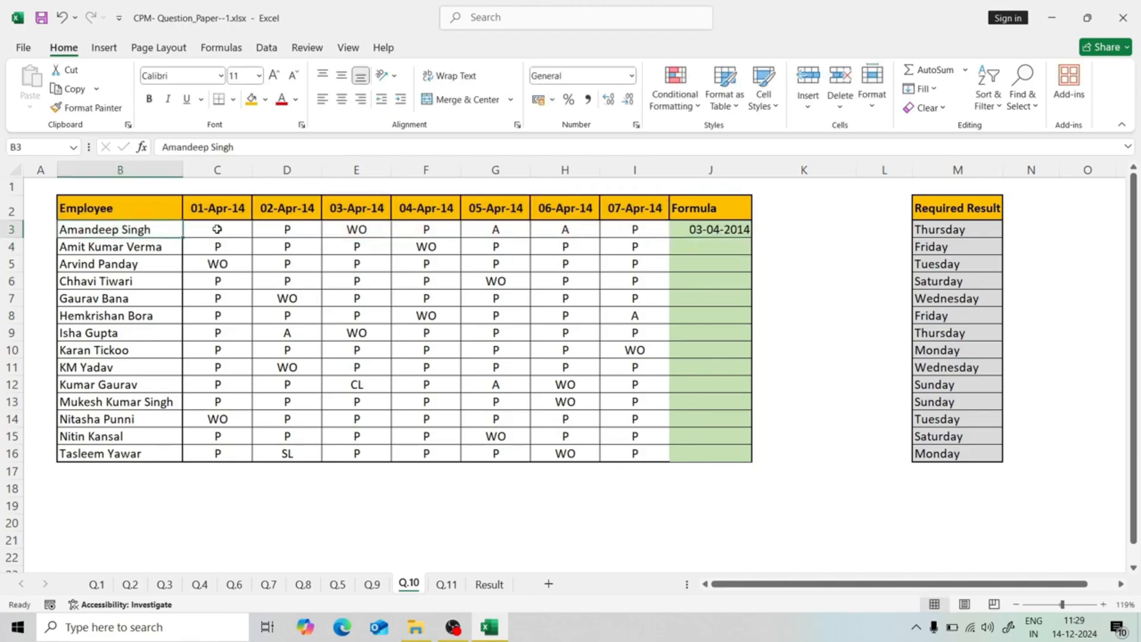
drag(217, 229, 632, 224)
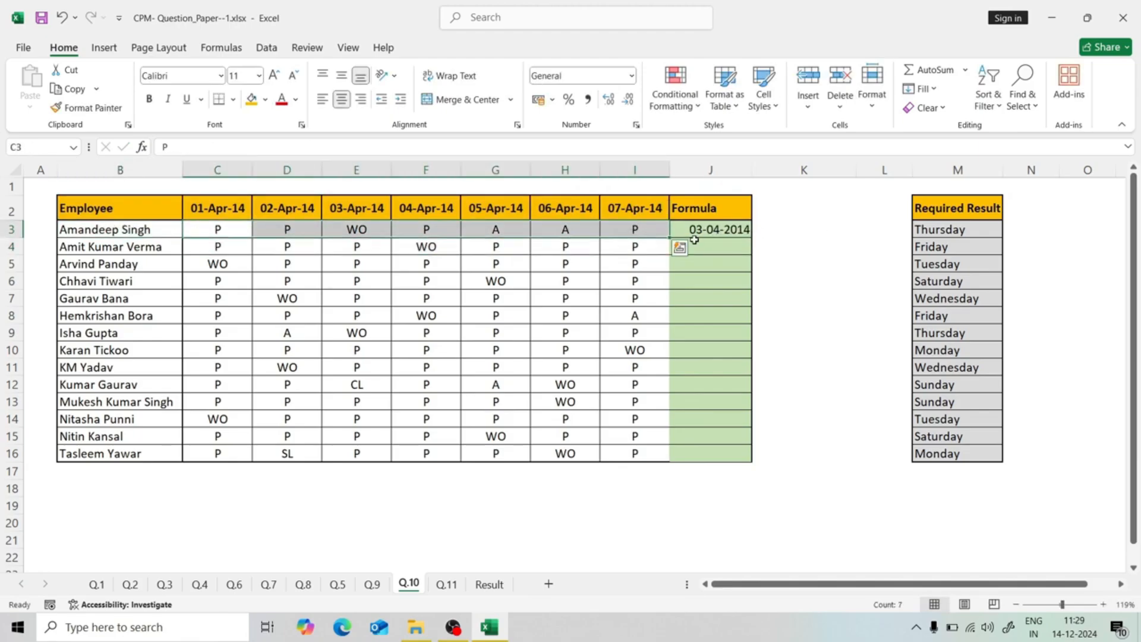
click(710, 229)
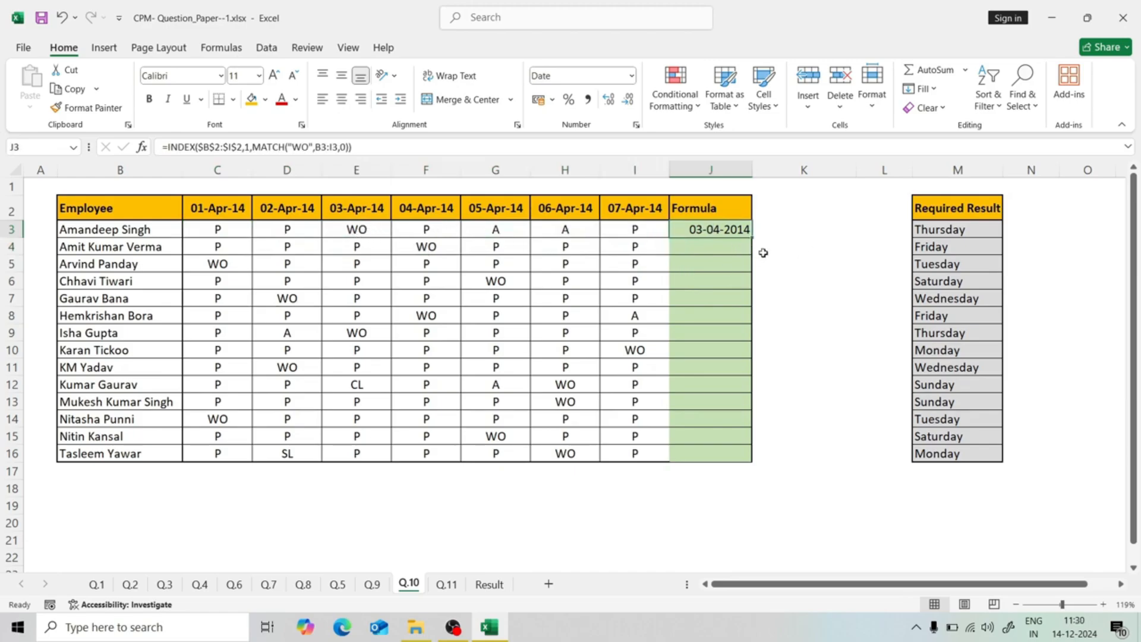
drag(753, 237, 736, 455)
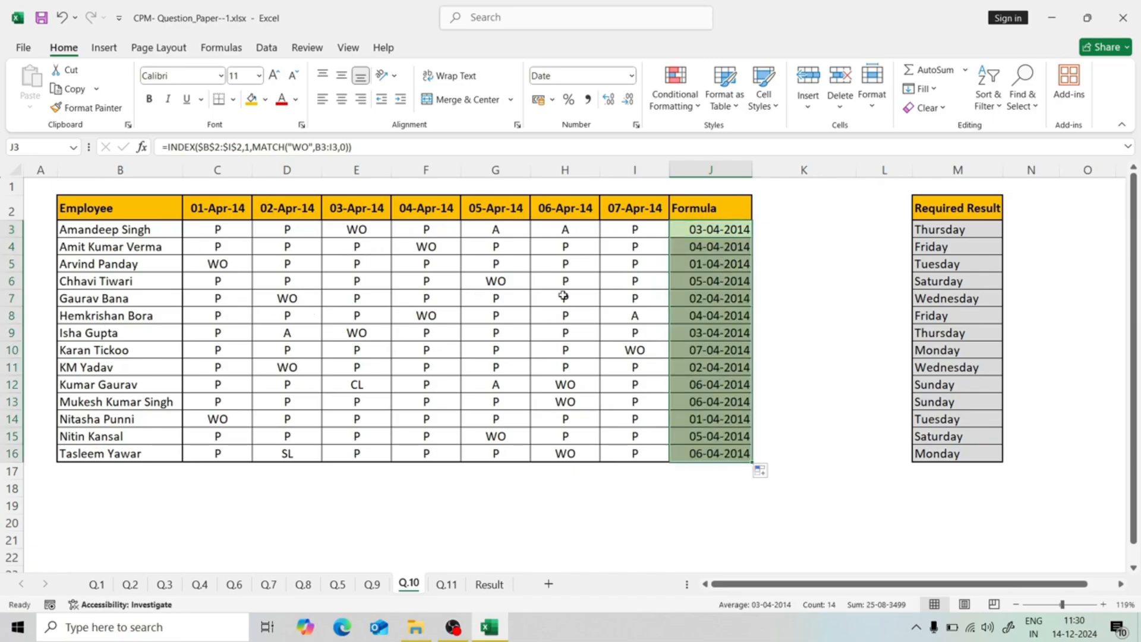
click(714, 279)
click(721, 232)
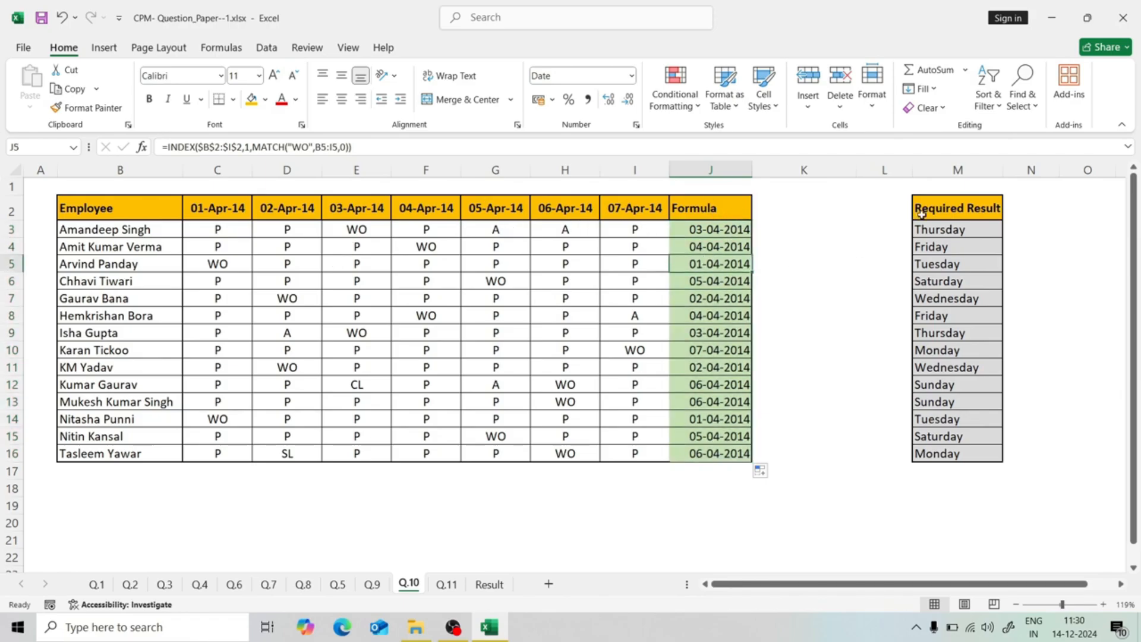
drag(942, 209, 950, 419)
click(965, 228)
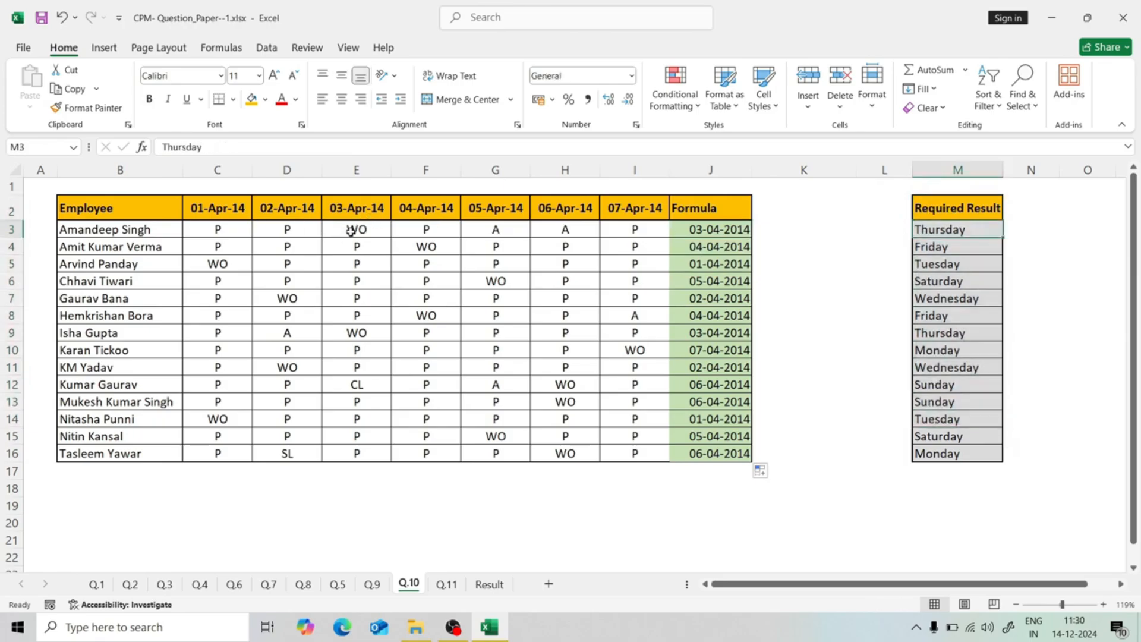
click(701, 233)
click(804, 280)
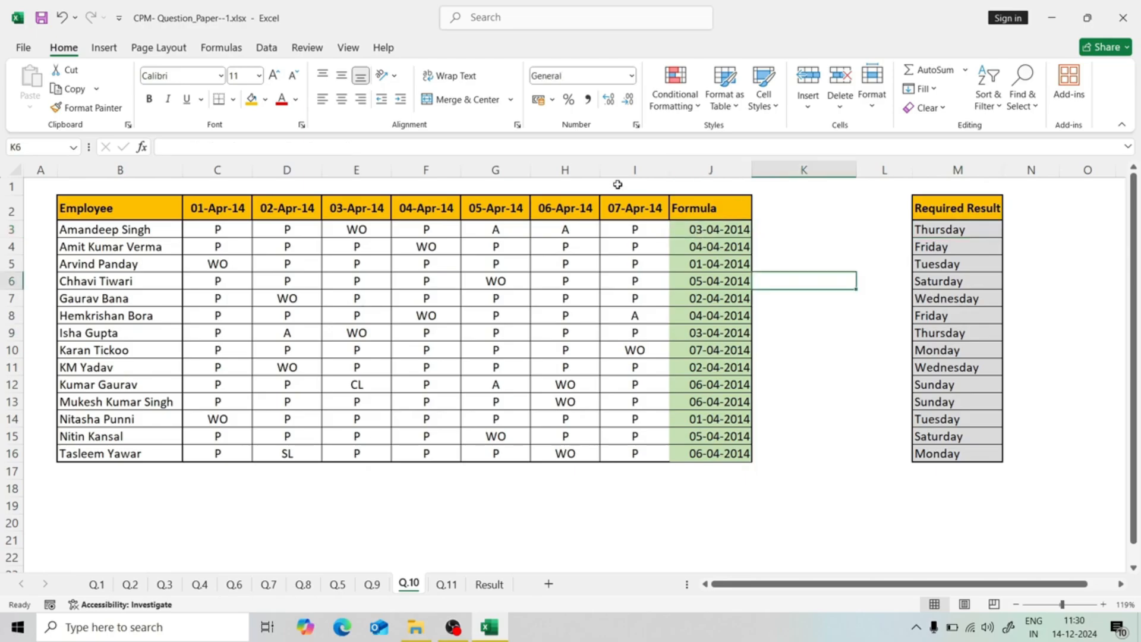
Apply the custom number format DDDD to J3:J16 so the dates display as weekday names.
drag(711, 226, 689, 451)
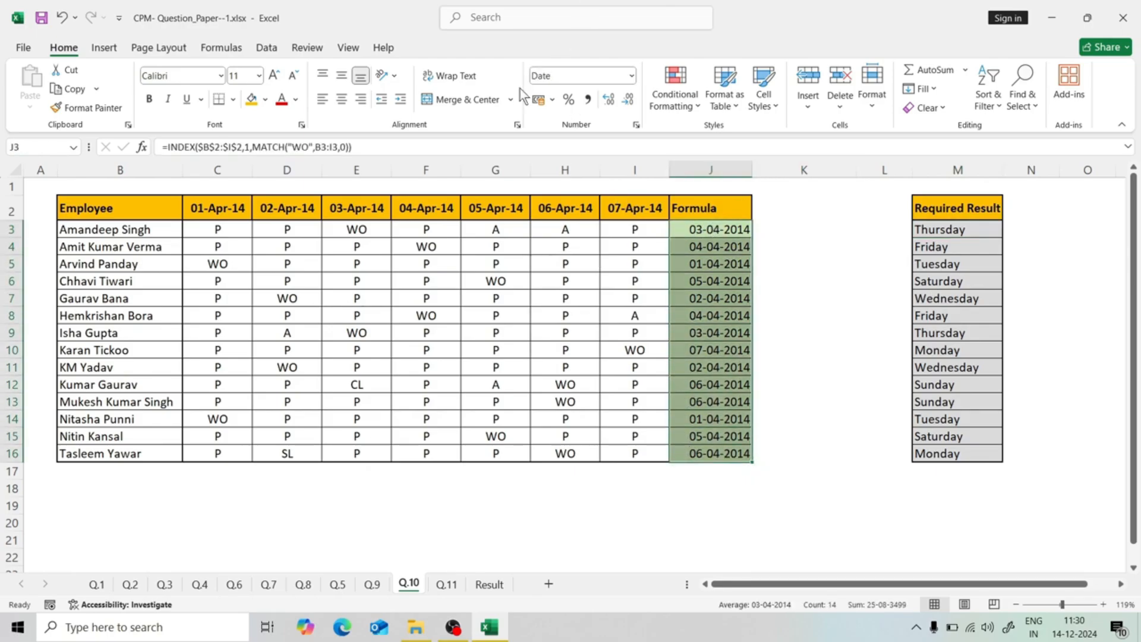
key(ctrl+1)
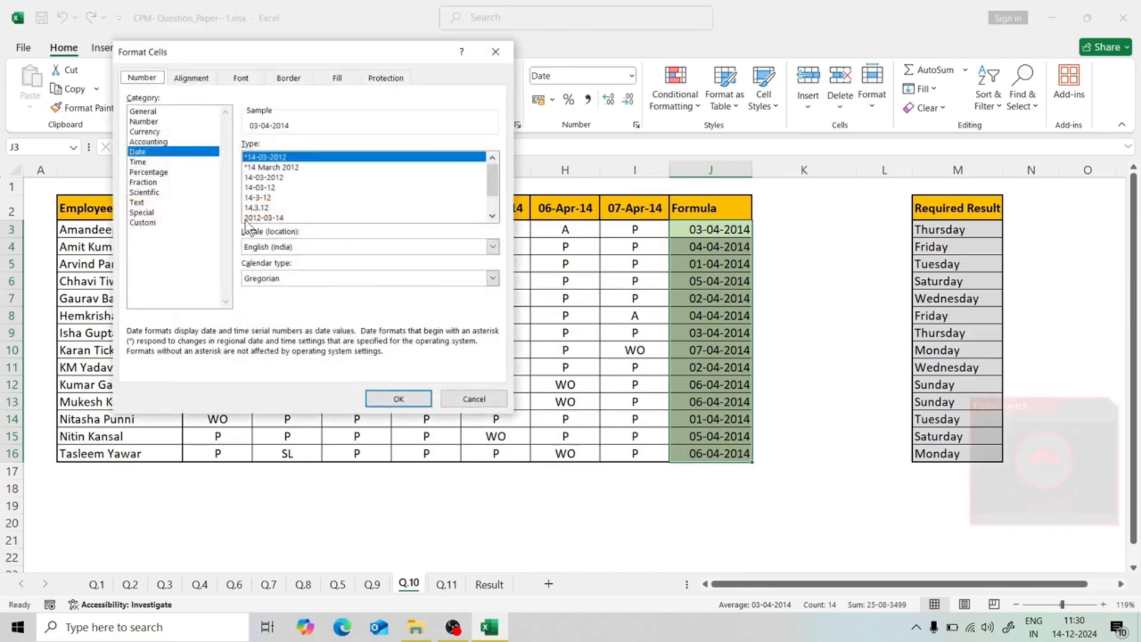
click(154, 223)
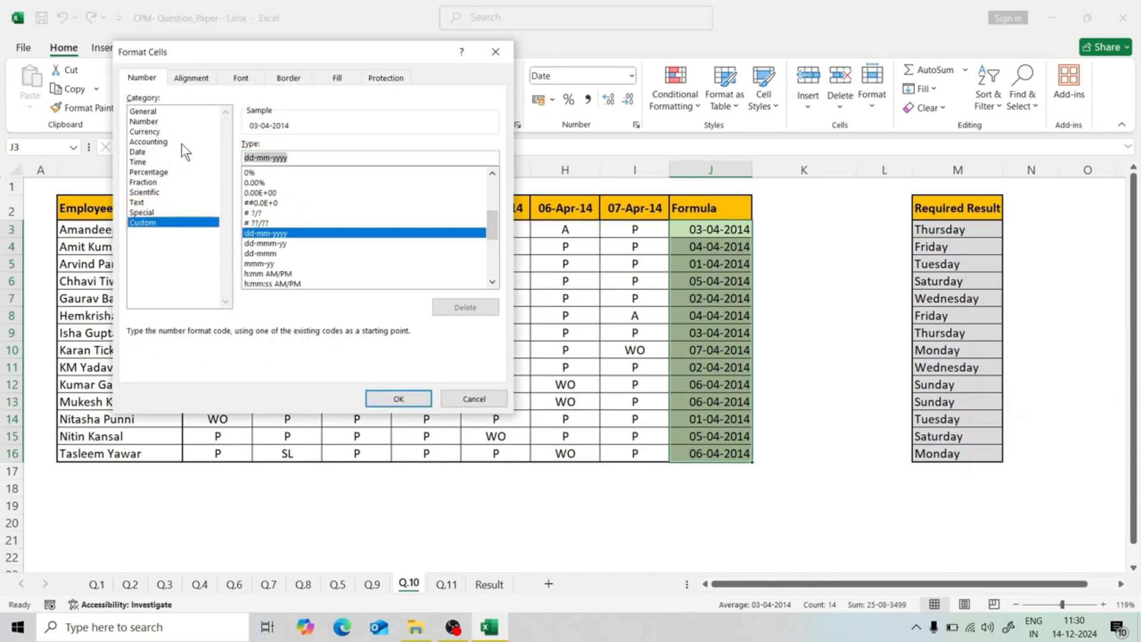
text(DDDD)
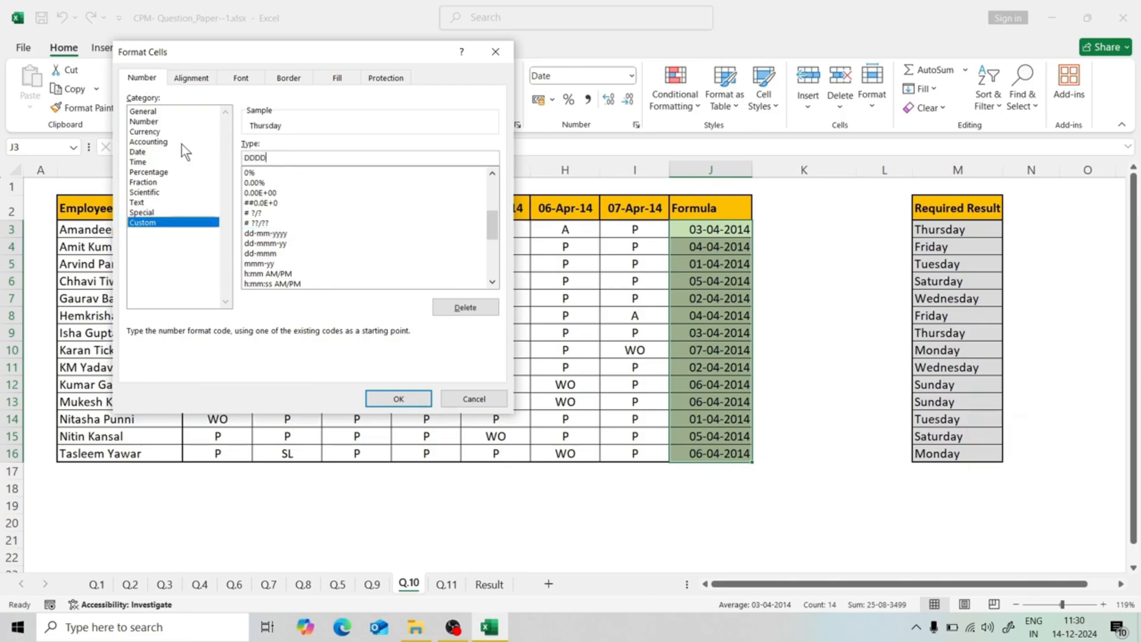
click(397, 401)
click(687, 385)
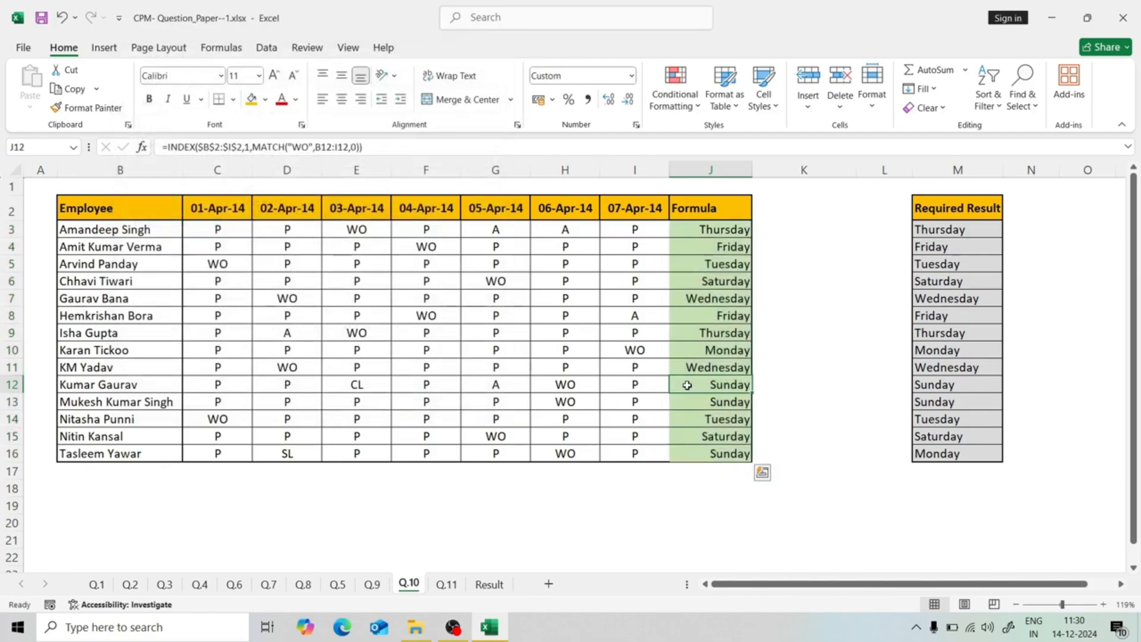
click(112, 234)
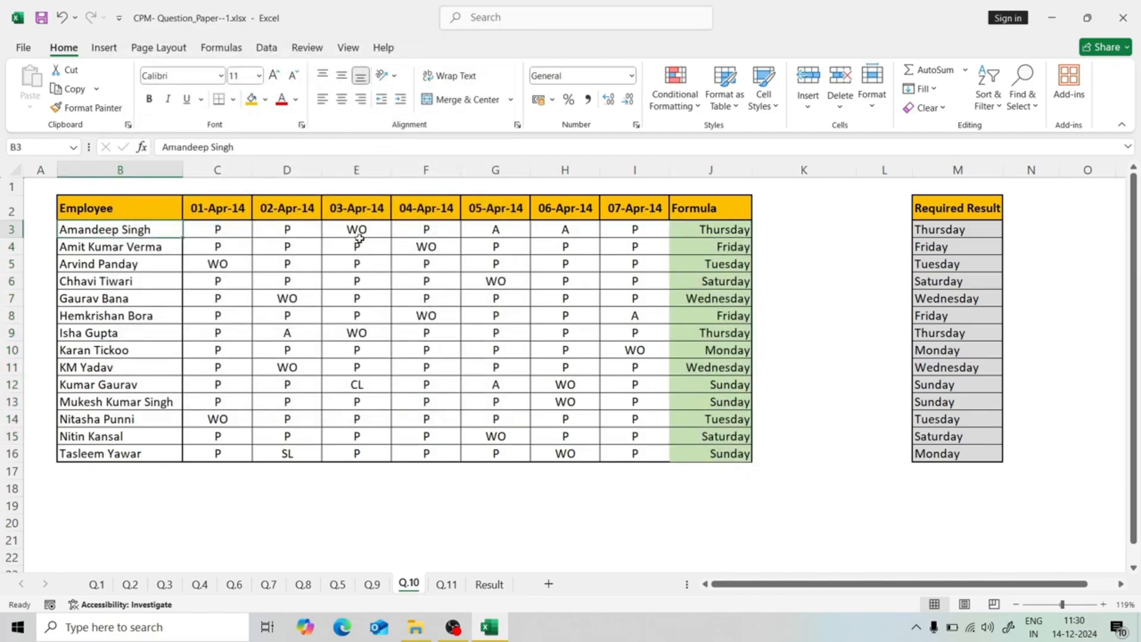
click(710, 229)
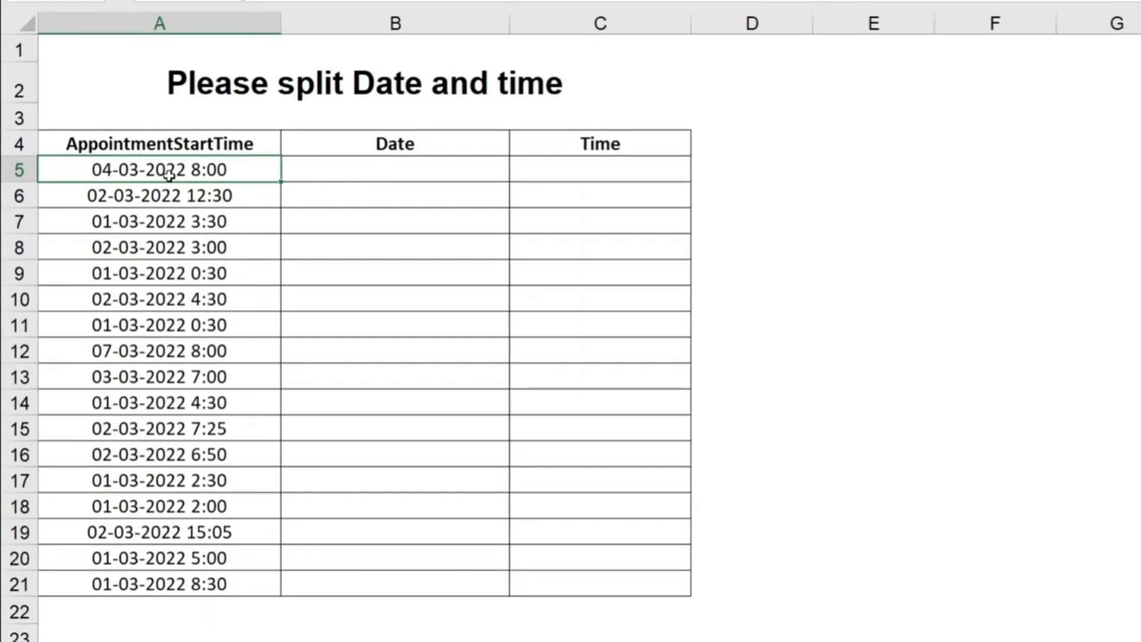
Examine the AppointmentStartTime values and the empty Date and Time columns on sheet Test 2 (Date and Time).
drag(349, 176, 529, 170)
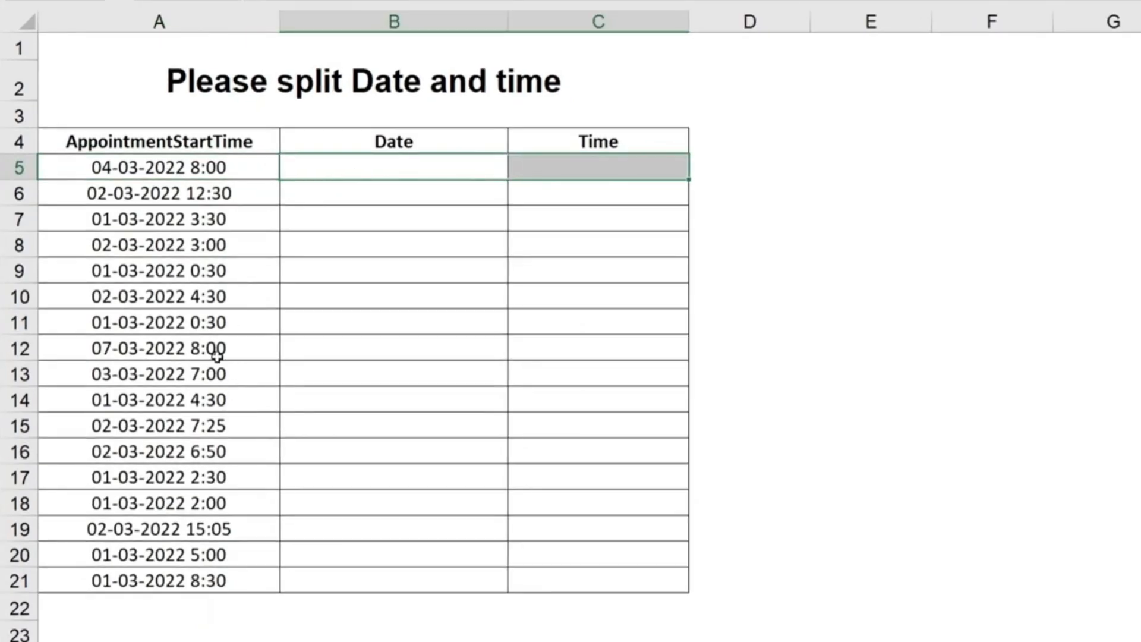
drag(164, 232, 156, 502)
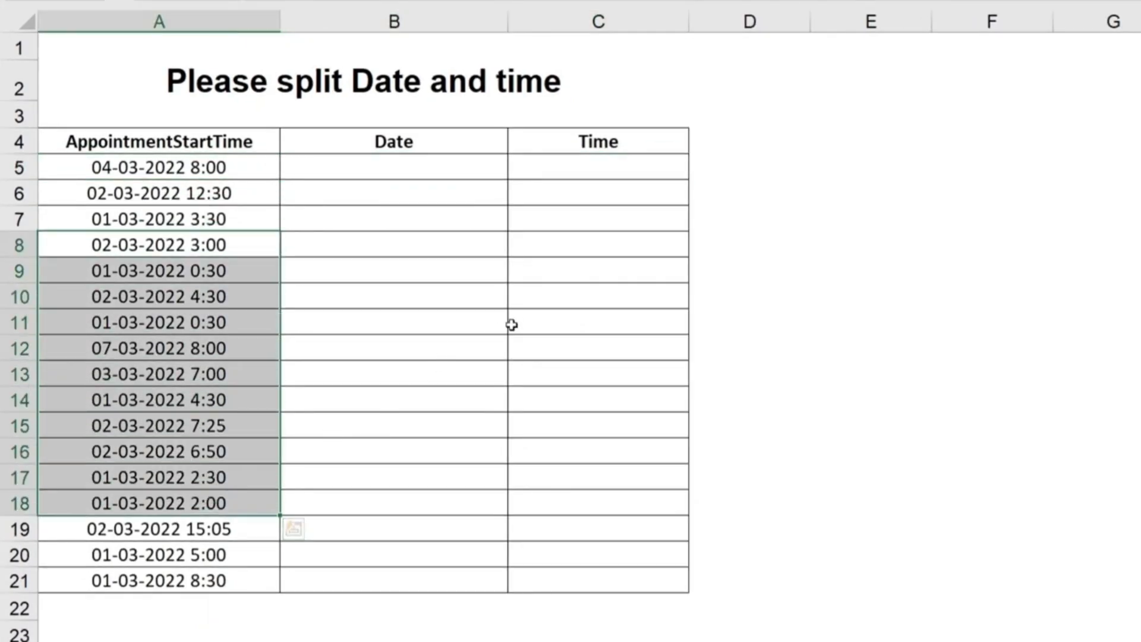
drag(552, 280, 512, 395)
click(458, 297)
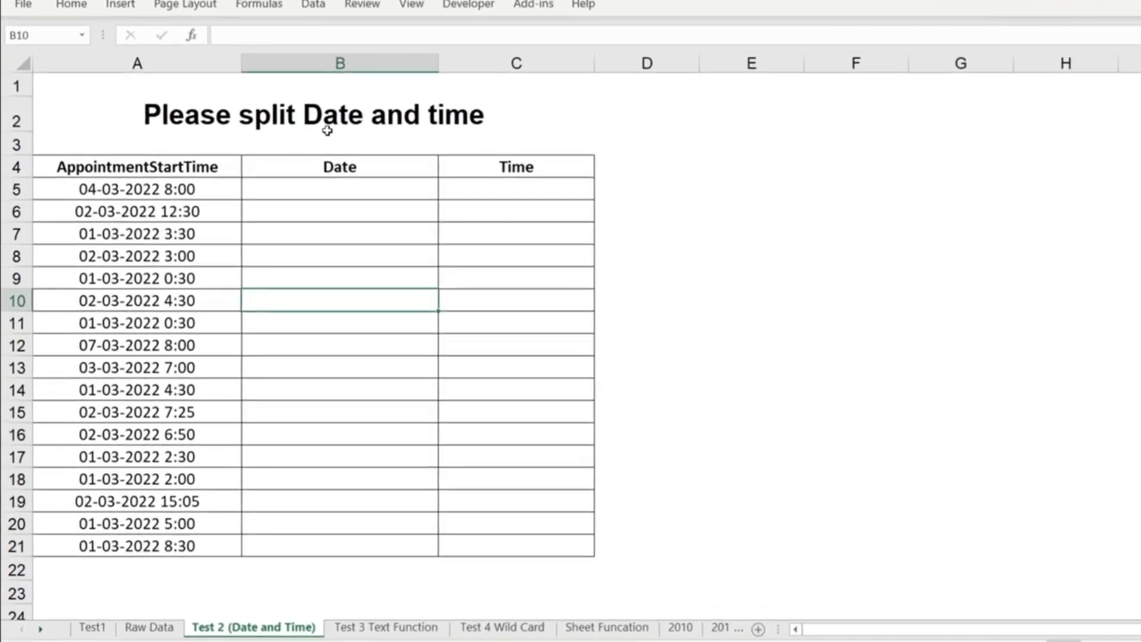
click(350, 162)
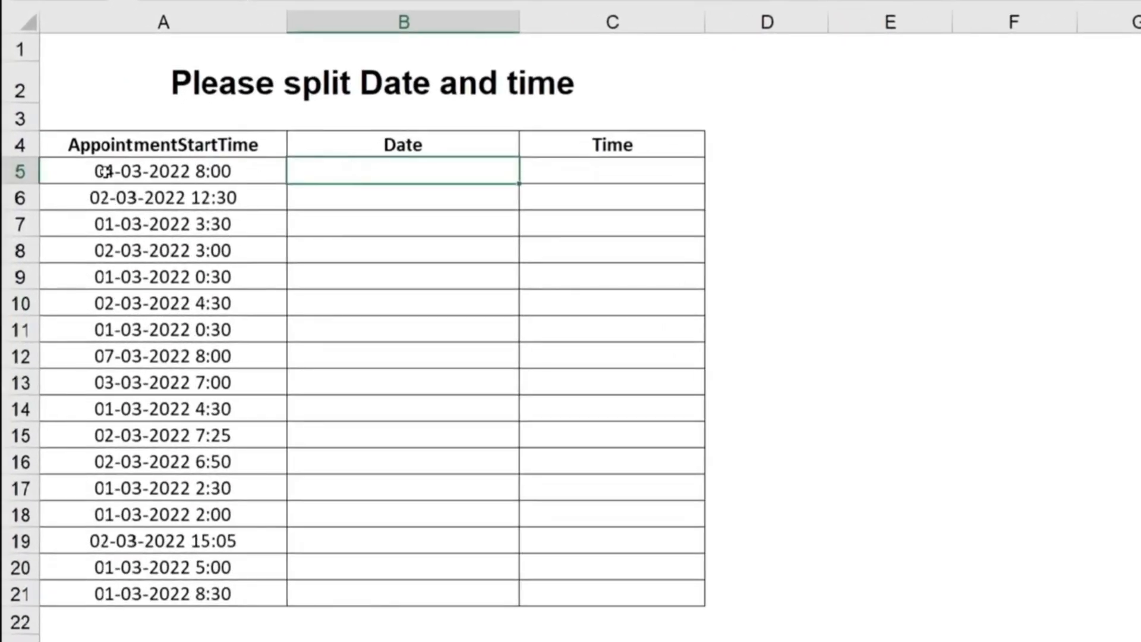
click(105, 172)
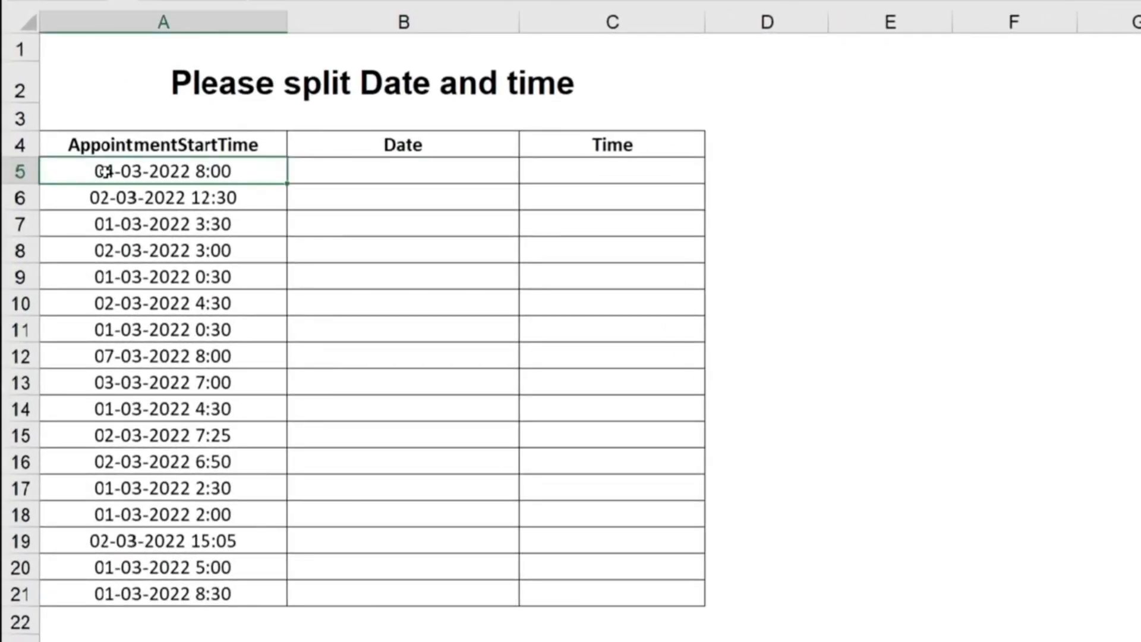
Copy the date portion 03-04-2022 of the timestamp in A5 into the Date cell B5.
click(335, 175)
double_click(159, 172)
drag(159, 171, 52, 159)
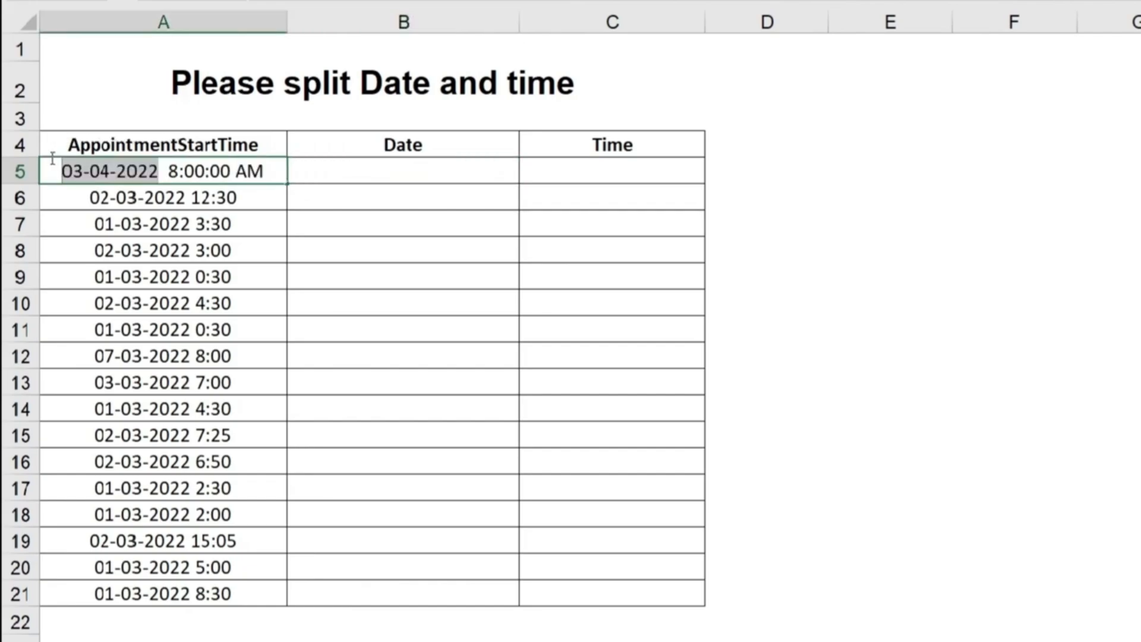
key(ctrl+c)
key(Return)
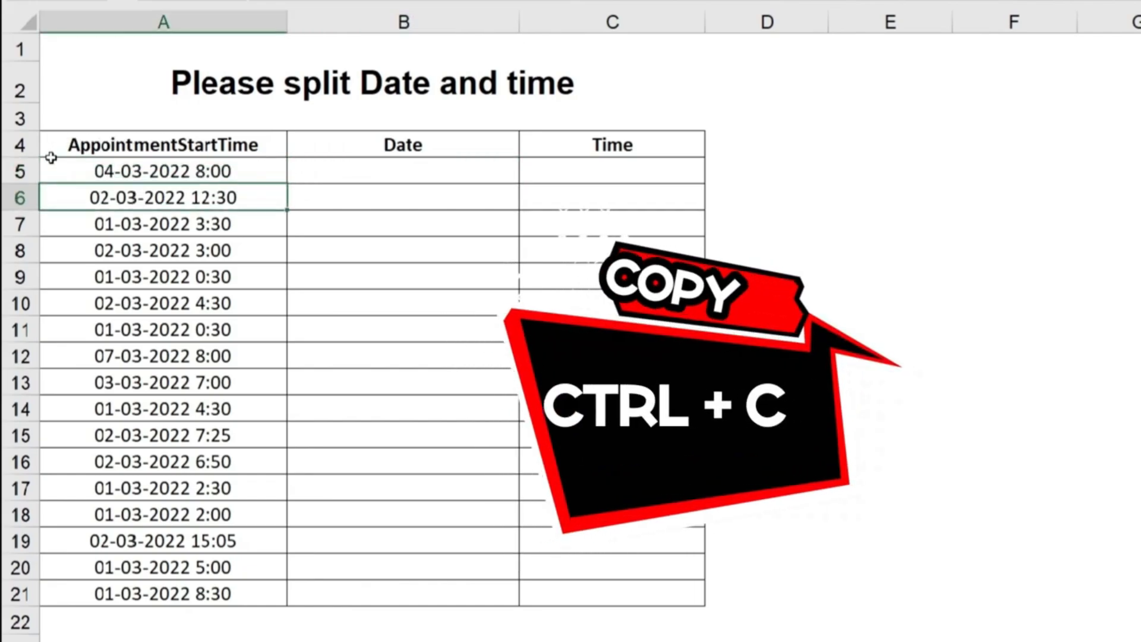
key(Up)
key(Right)
key(ctrl+v)
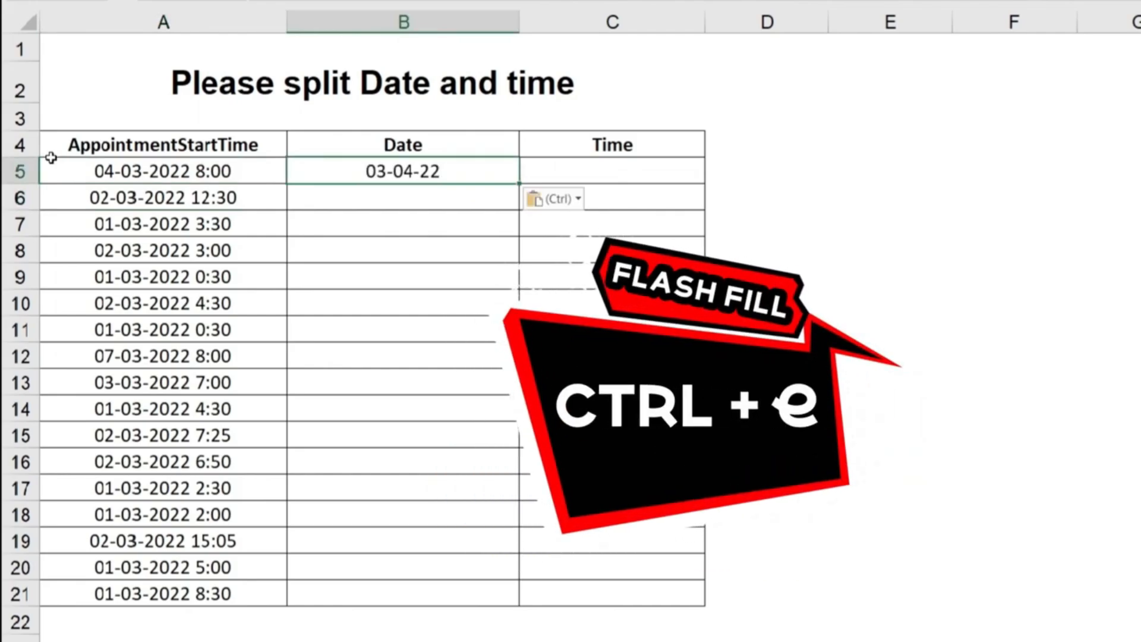
Flash Fill the Date column from B5 down to B21 and compare the dates with the AppointmentStartTime values.
key(ctrl)
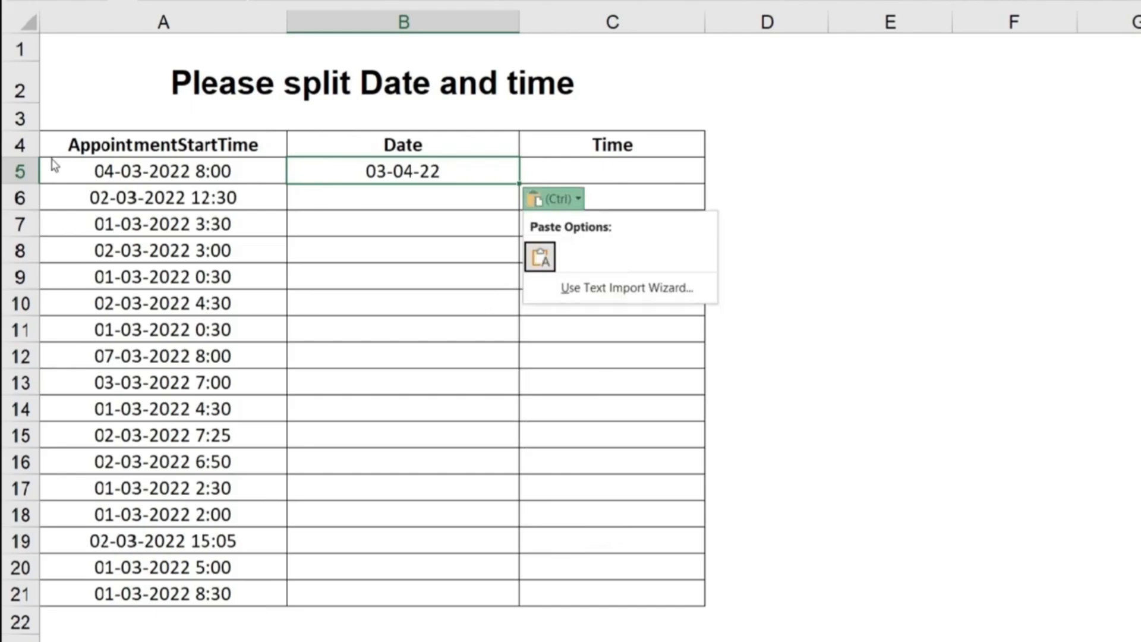
key(ctrl)
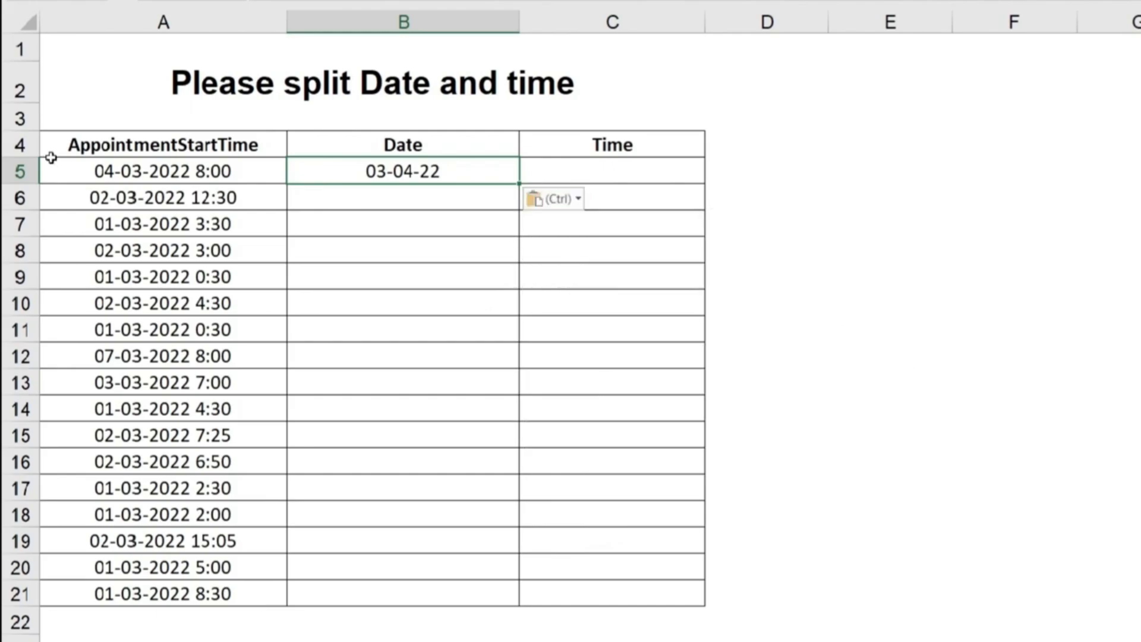
key(ctrl+e)
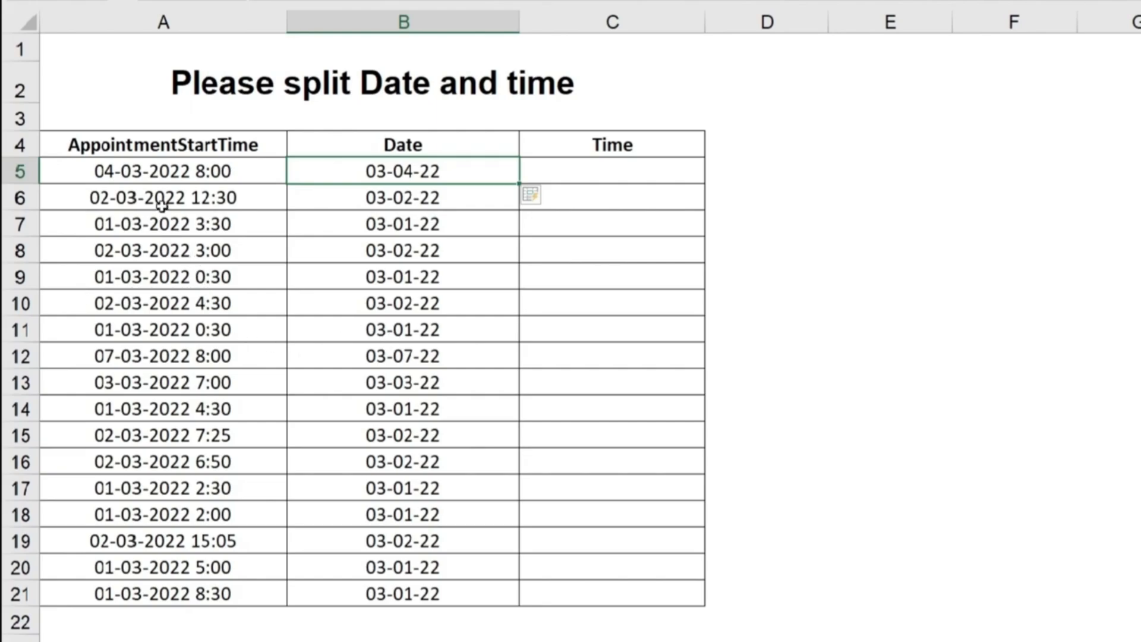
drag(161, 204, 134, 490)
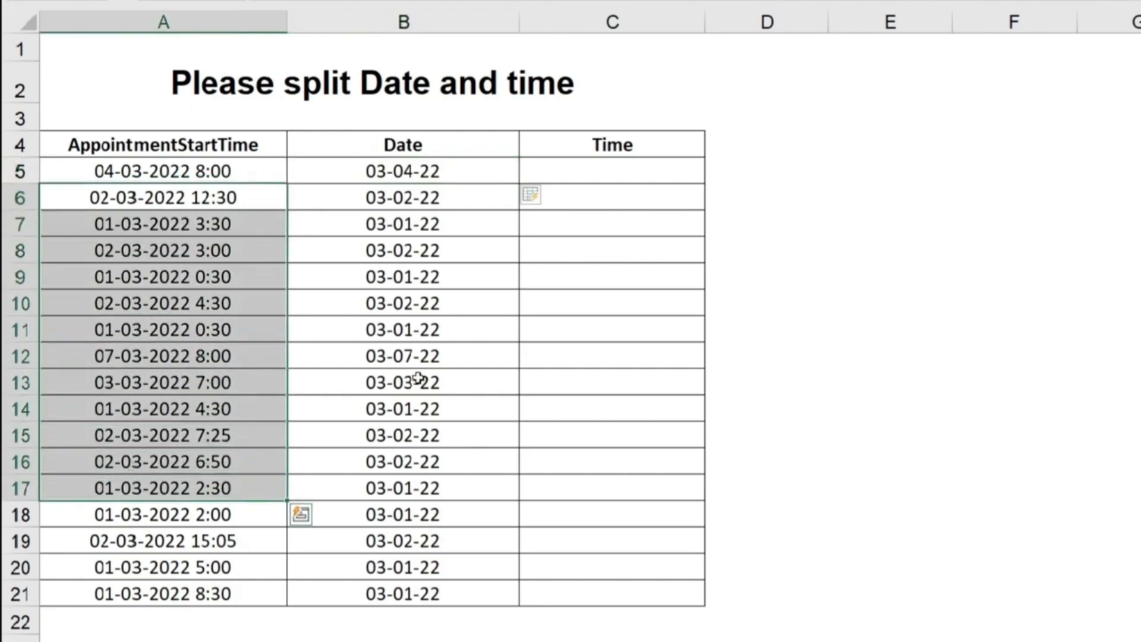
drag(403, 211, 364, 492)
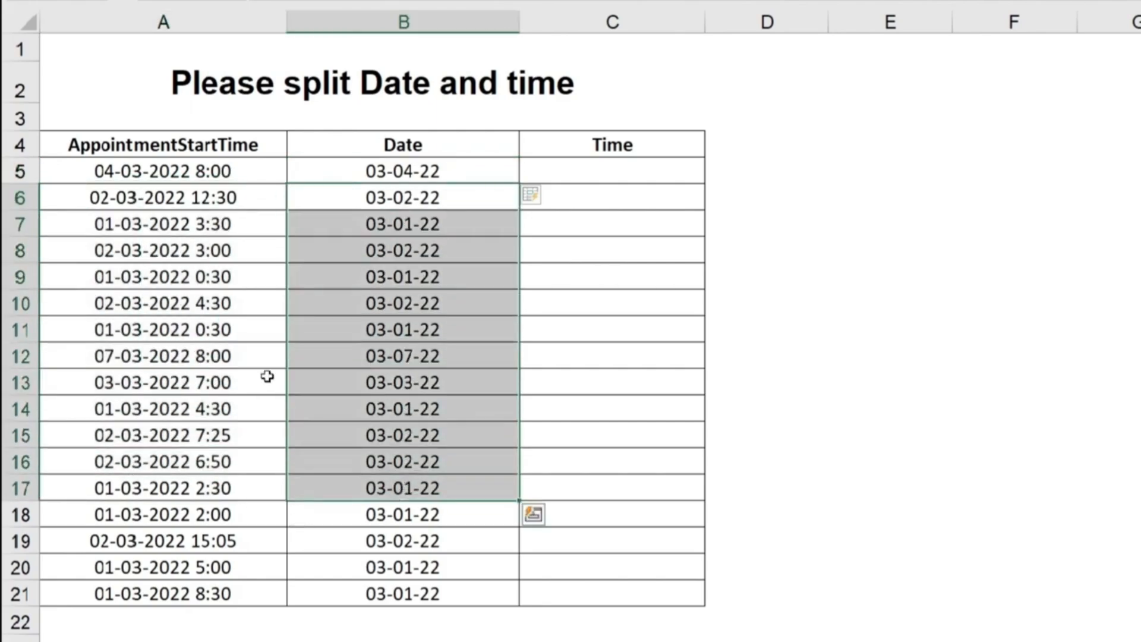
Copy the time portion 8:00:00 AM of the timestamp in A5 into the Time cell C5.
click(202, 188)
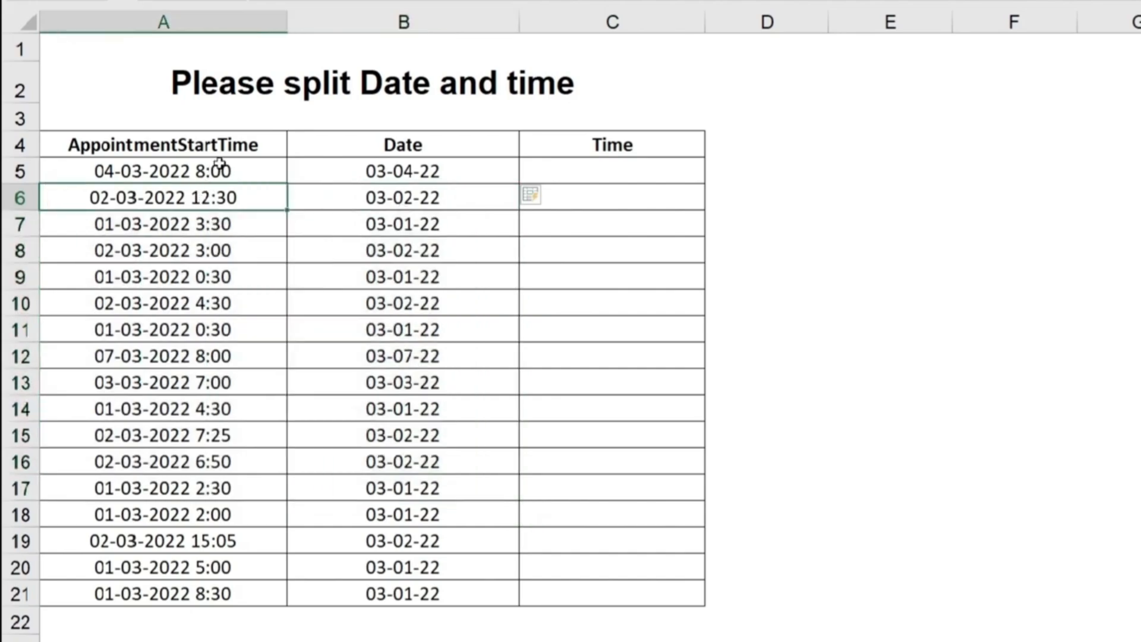
click(220, 163)
click(220, 156)
double_click(227, 171)
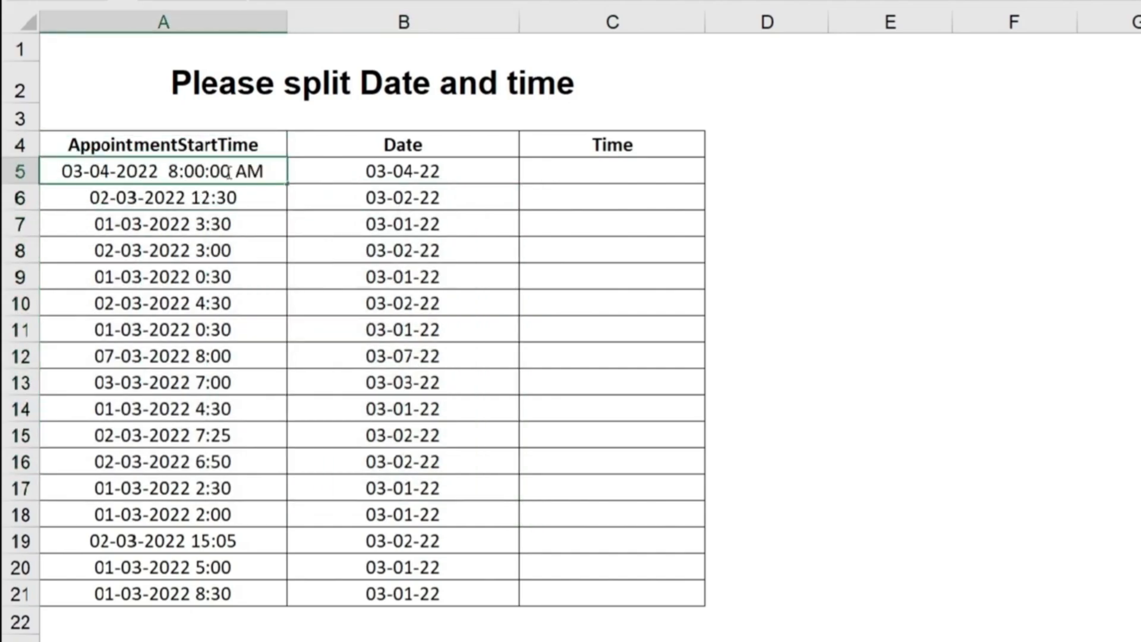
drag(281, 171, 178, 171)
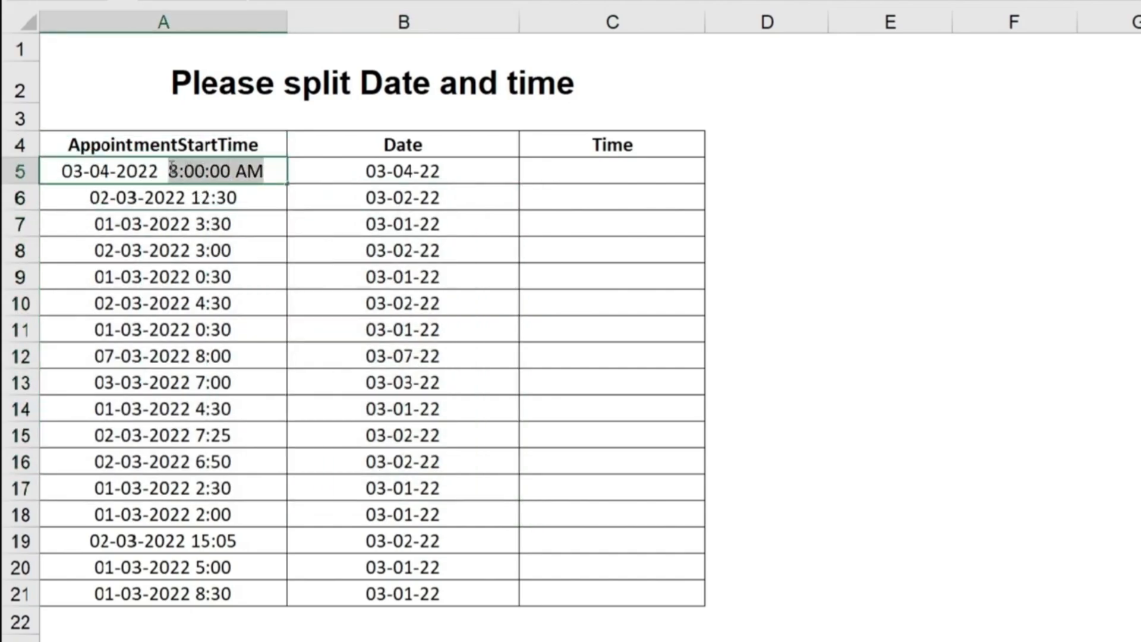
key(Return)
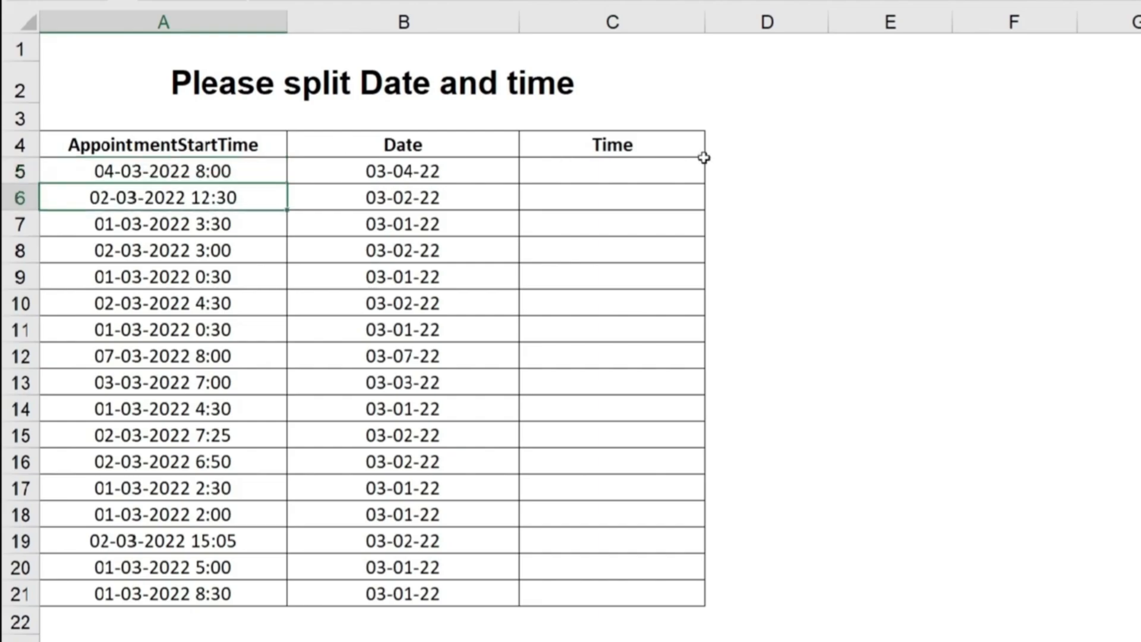
click(659, 166)
key(ctrl+v)
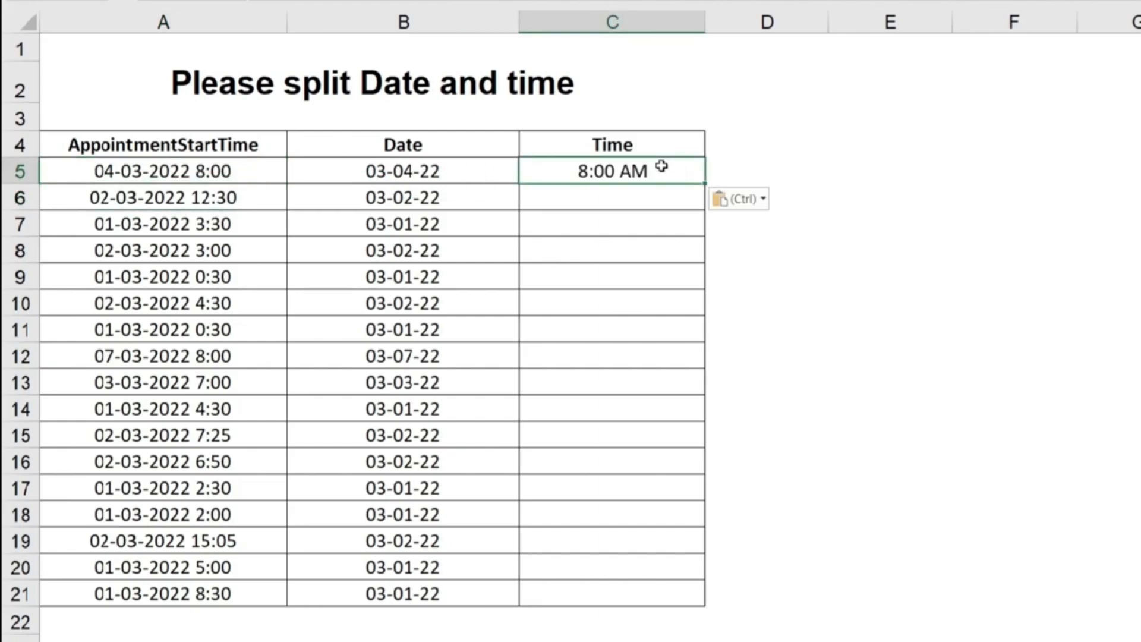
Flash Fill the Time column from C5 down to C21 and check the times against the AppointmentStartTime values.
key(ctrl+e)
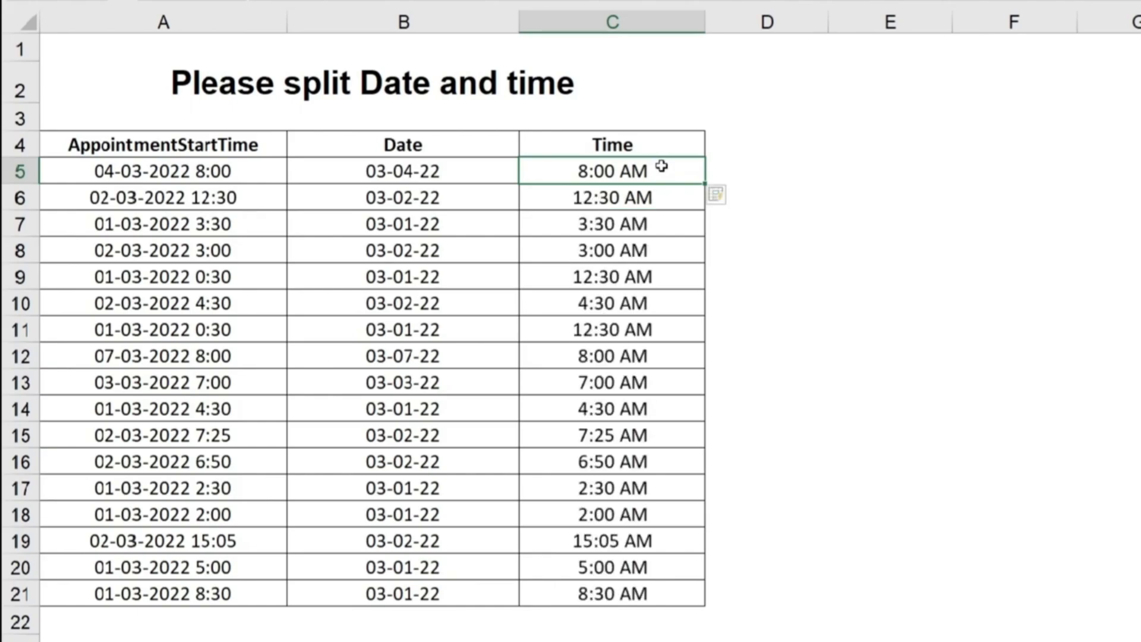
drag(227, 202, 206, 431)
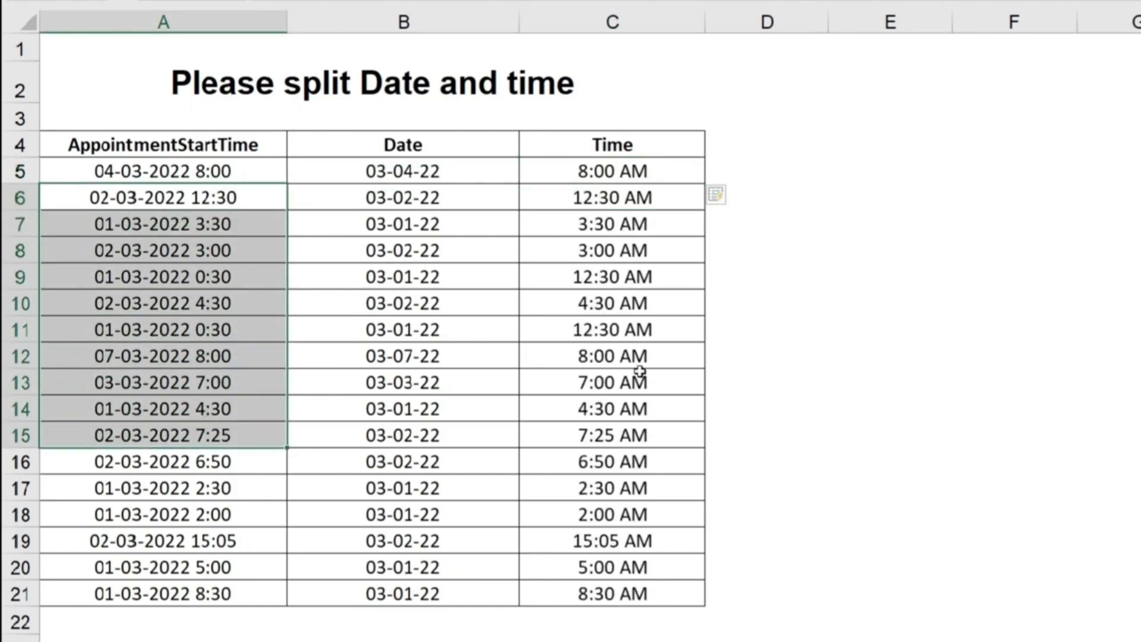